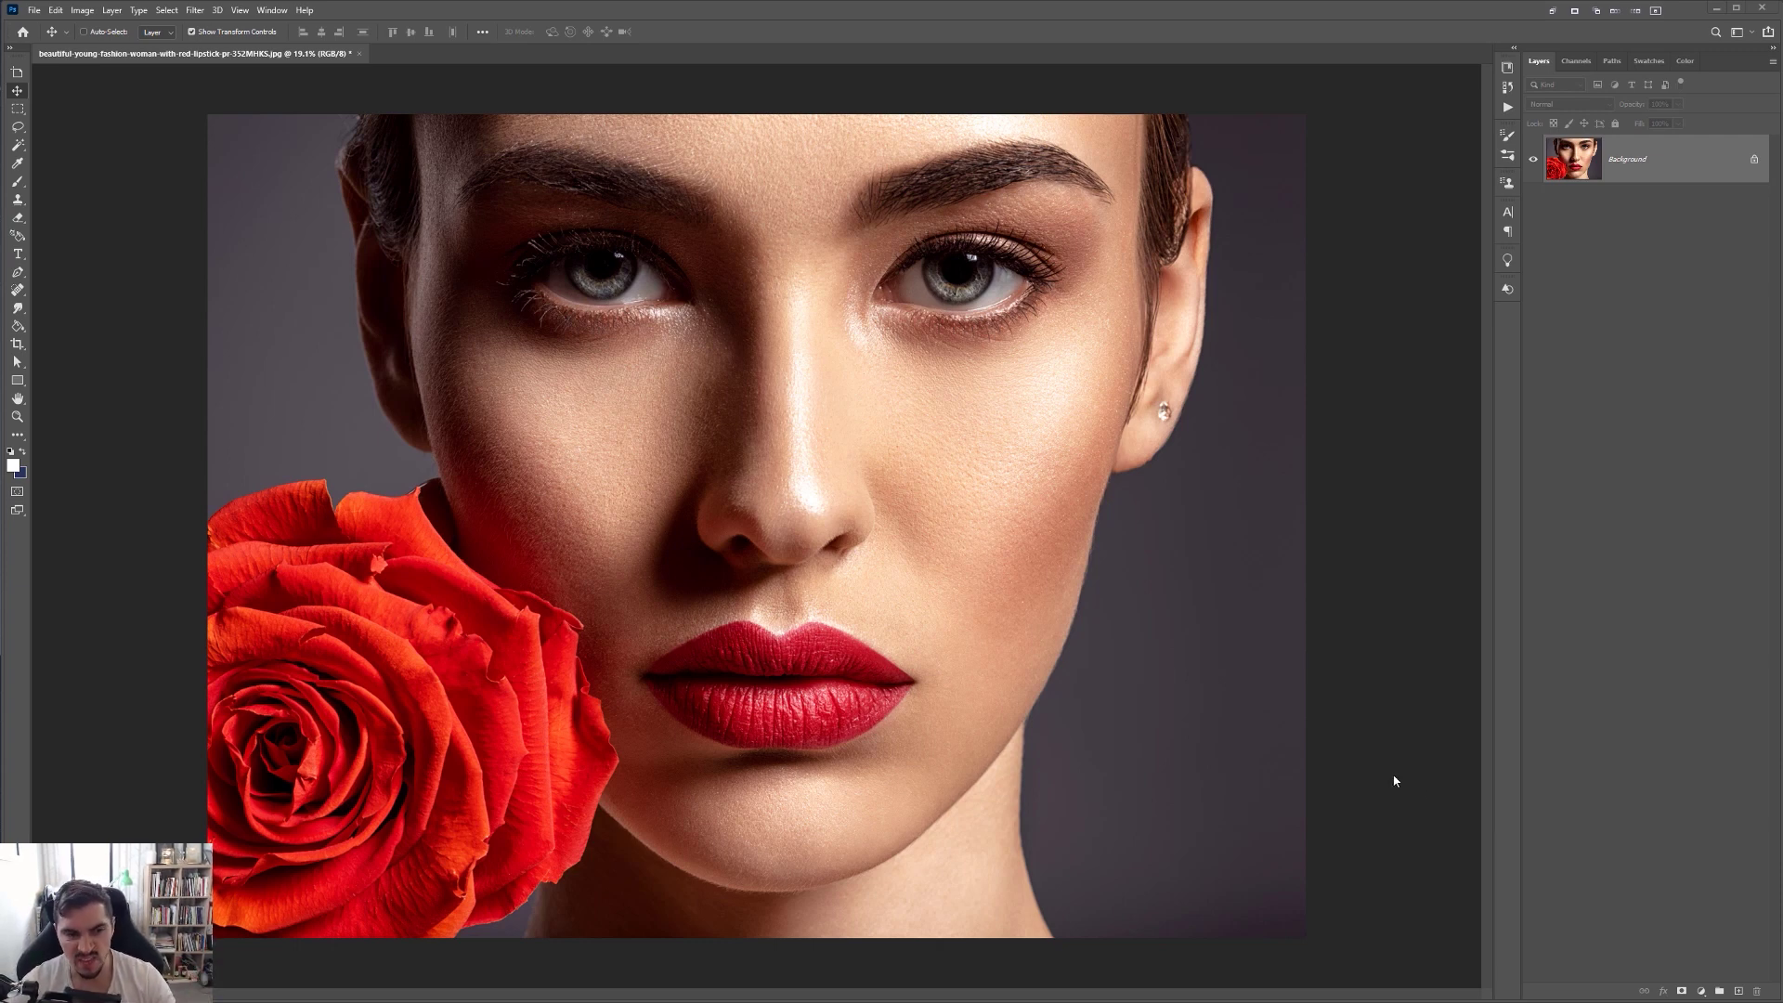
{"action": "scroll", "coordinate": [657, 738], "scroll_direction": "up", "scroll_amount": 5}
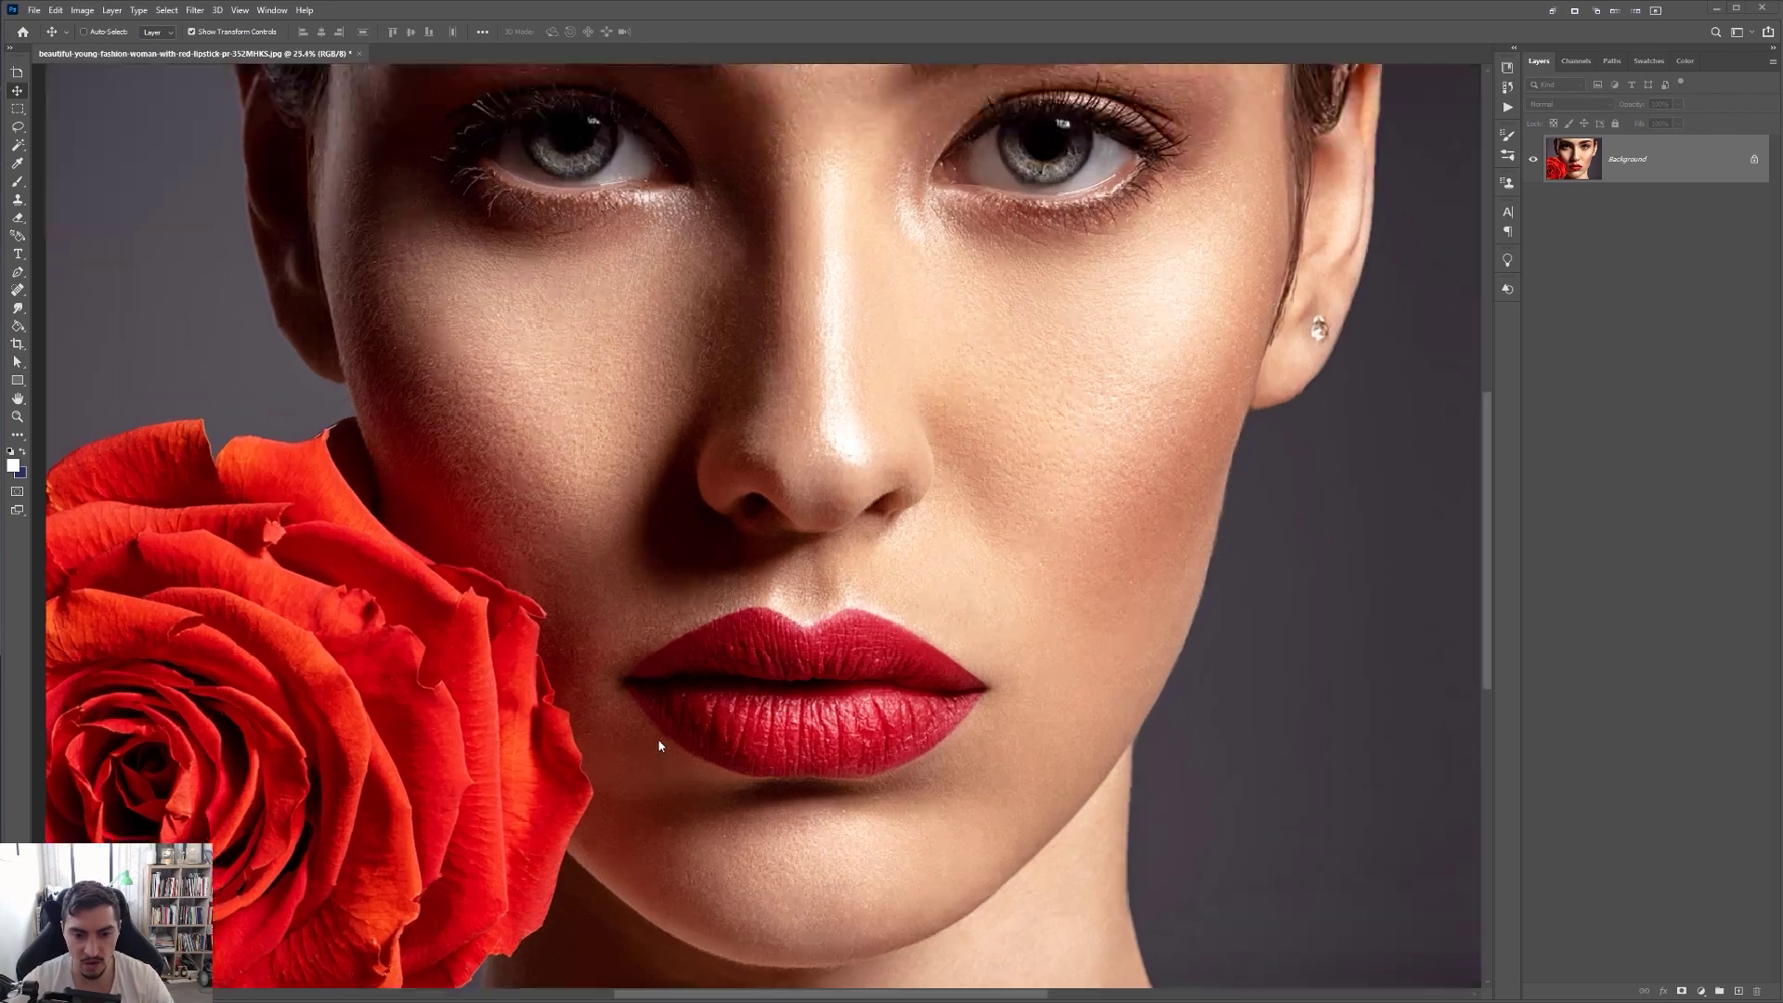
{"action": "scroll", "coordinate": [810, 710], "scroll_direction": "up", "scroll_amount": 2}
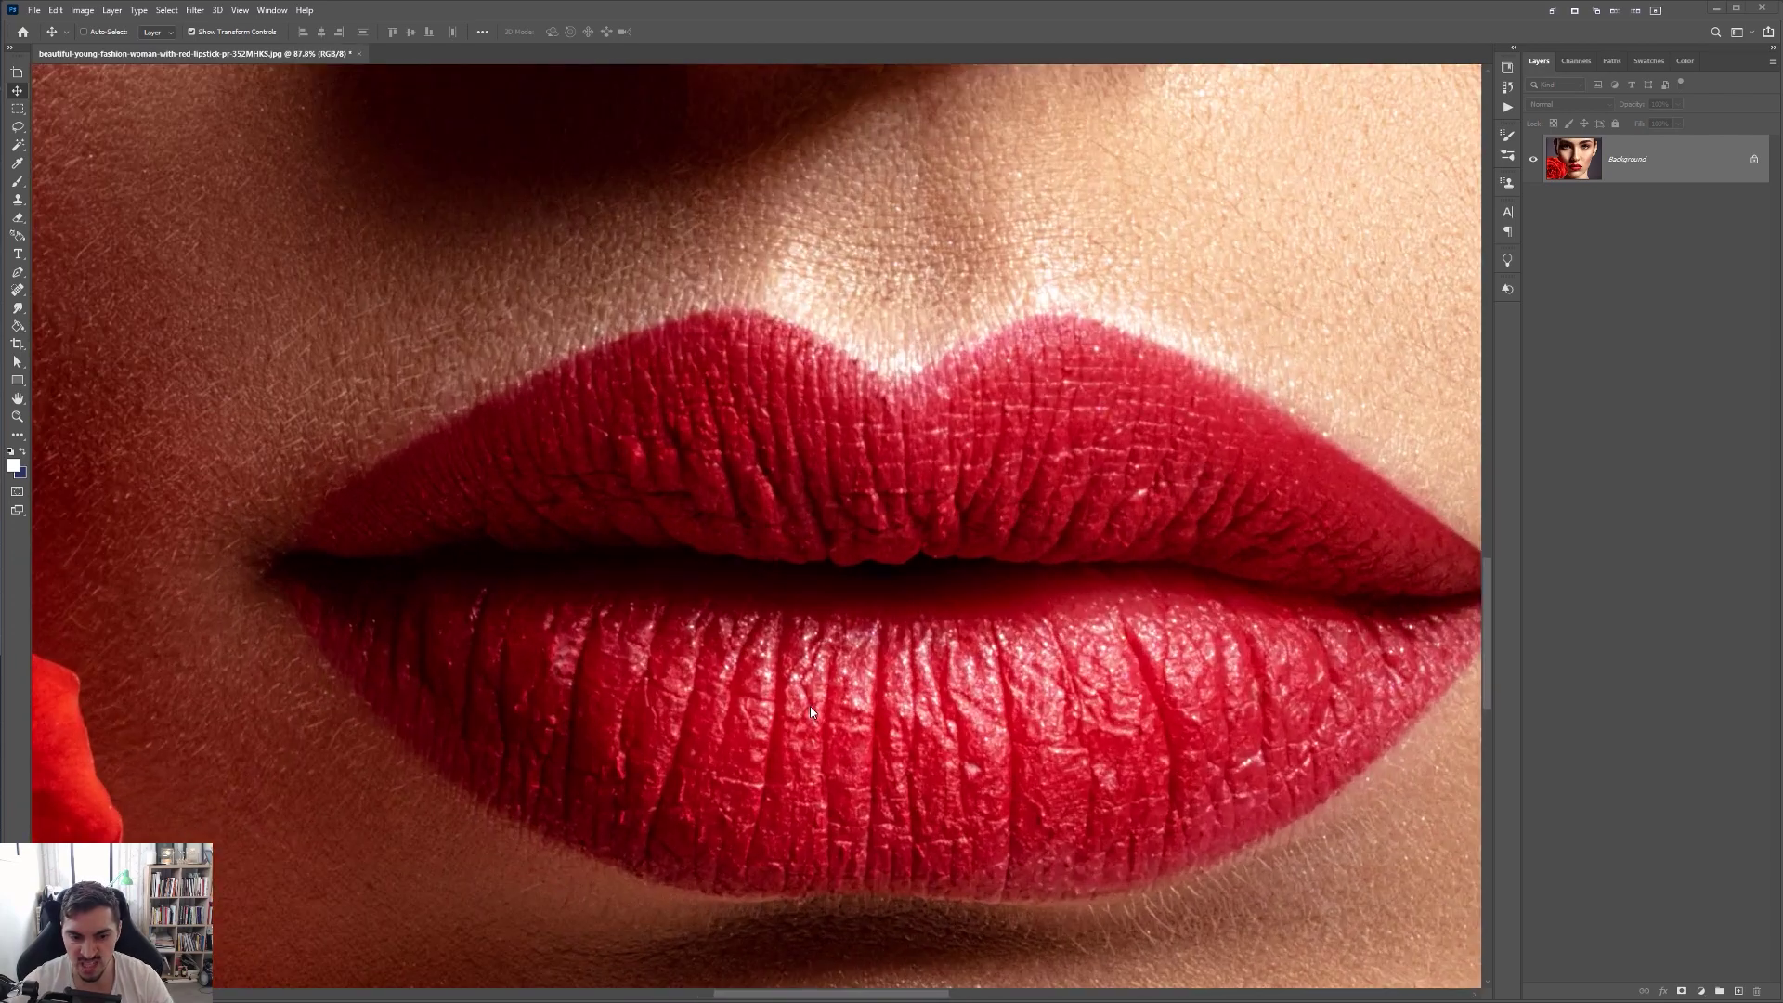
{"action": "scroll", "coordinate": [809, 705], "scroll_direction": "down", "scroll_amount": 3}
{"action": "scroll", "coordinate": [641, 534], "scroll_direction": "up", "scroll_amount": 4}
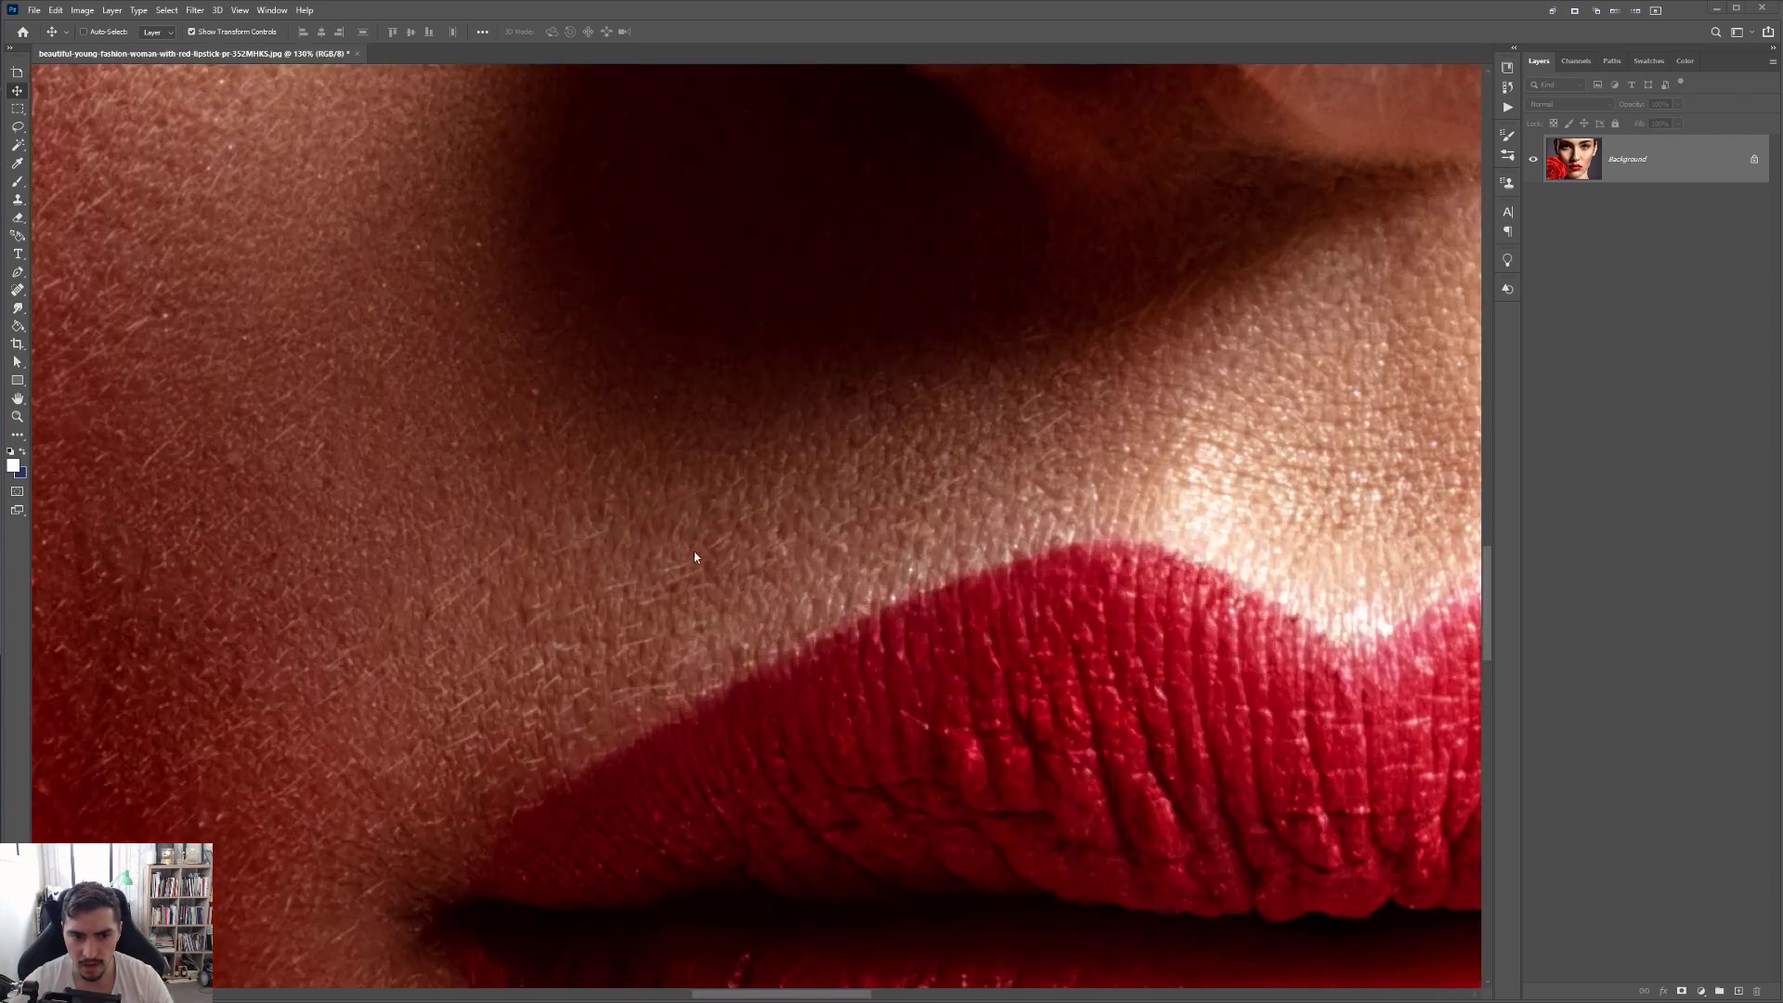
{"action": "scroll", "coordinate": [604, 648], "scroll_direction": "down", "scroll_amount": 8}
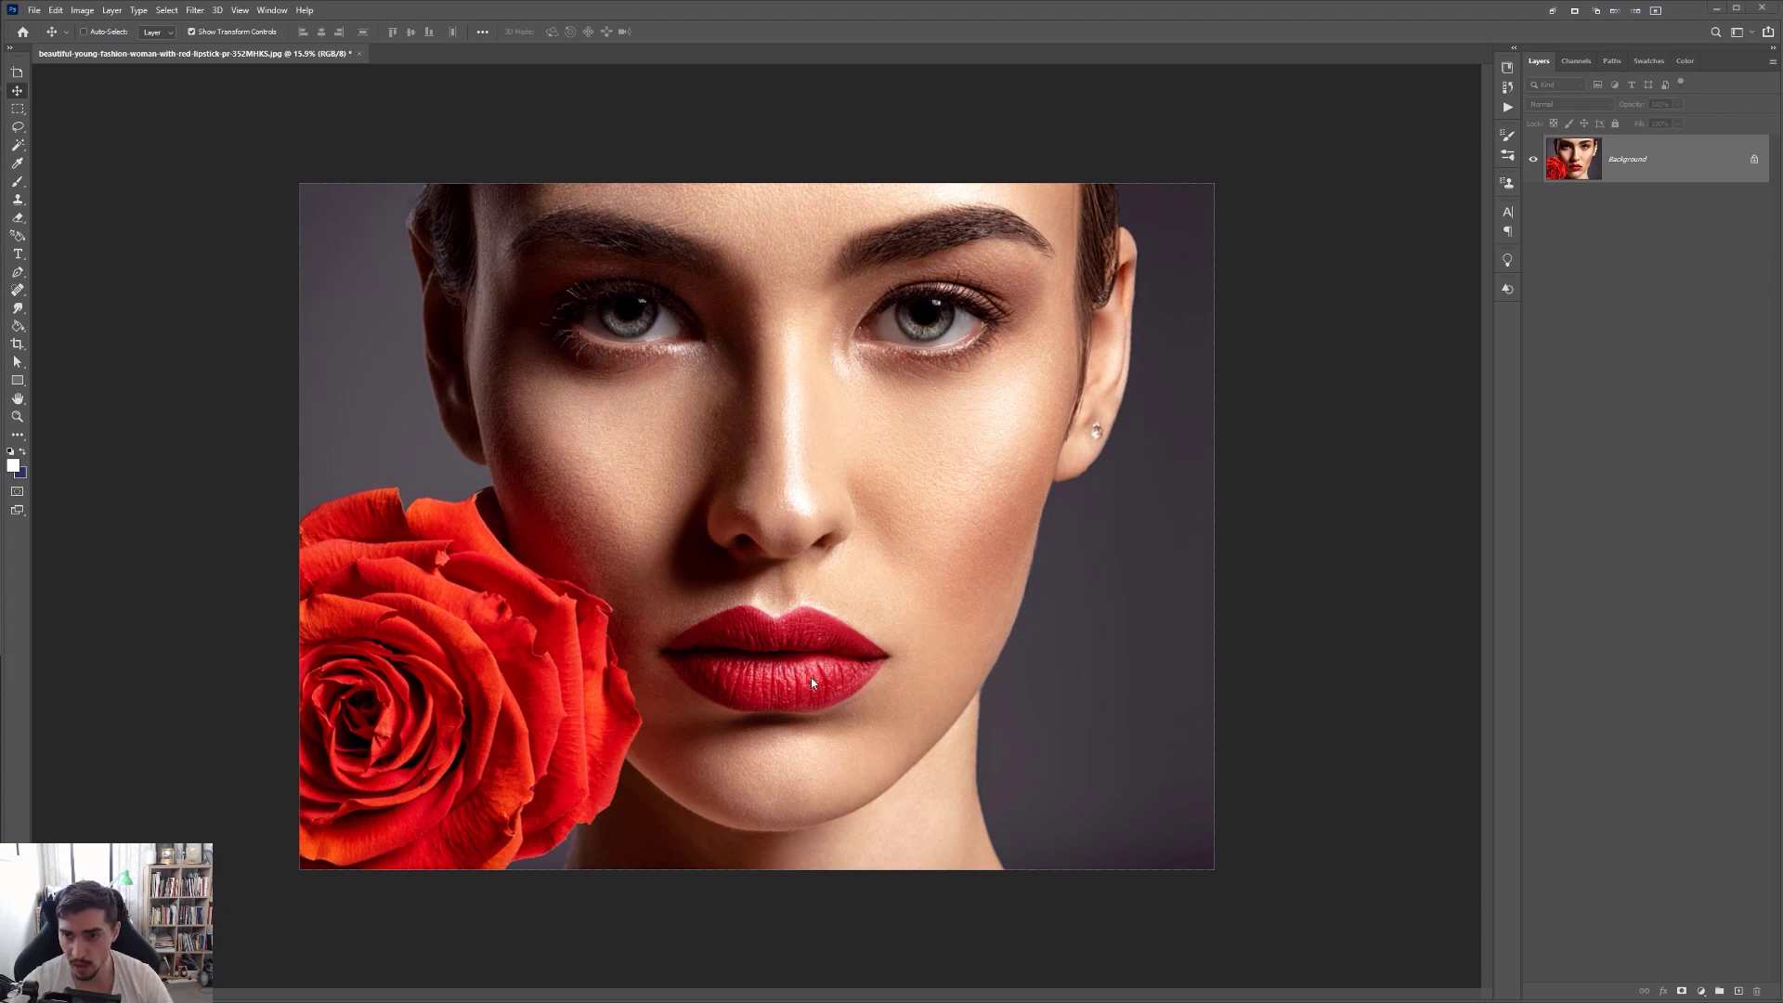
{"action": "scroll", "coordinate": [811, 677], "scroll_direction": "up", "scroll_amount": 1}
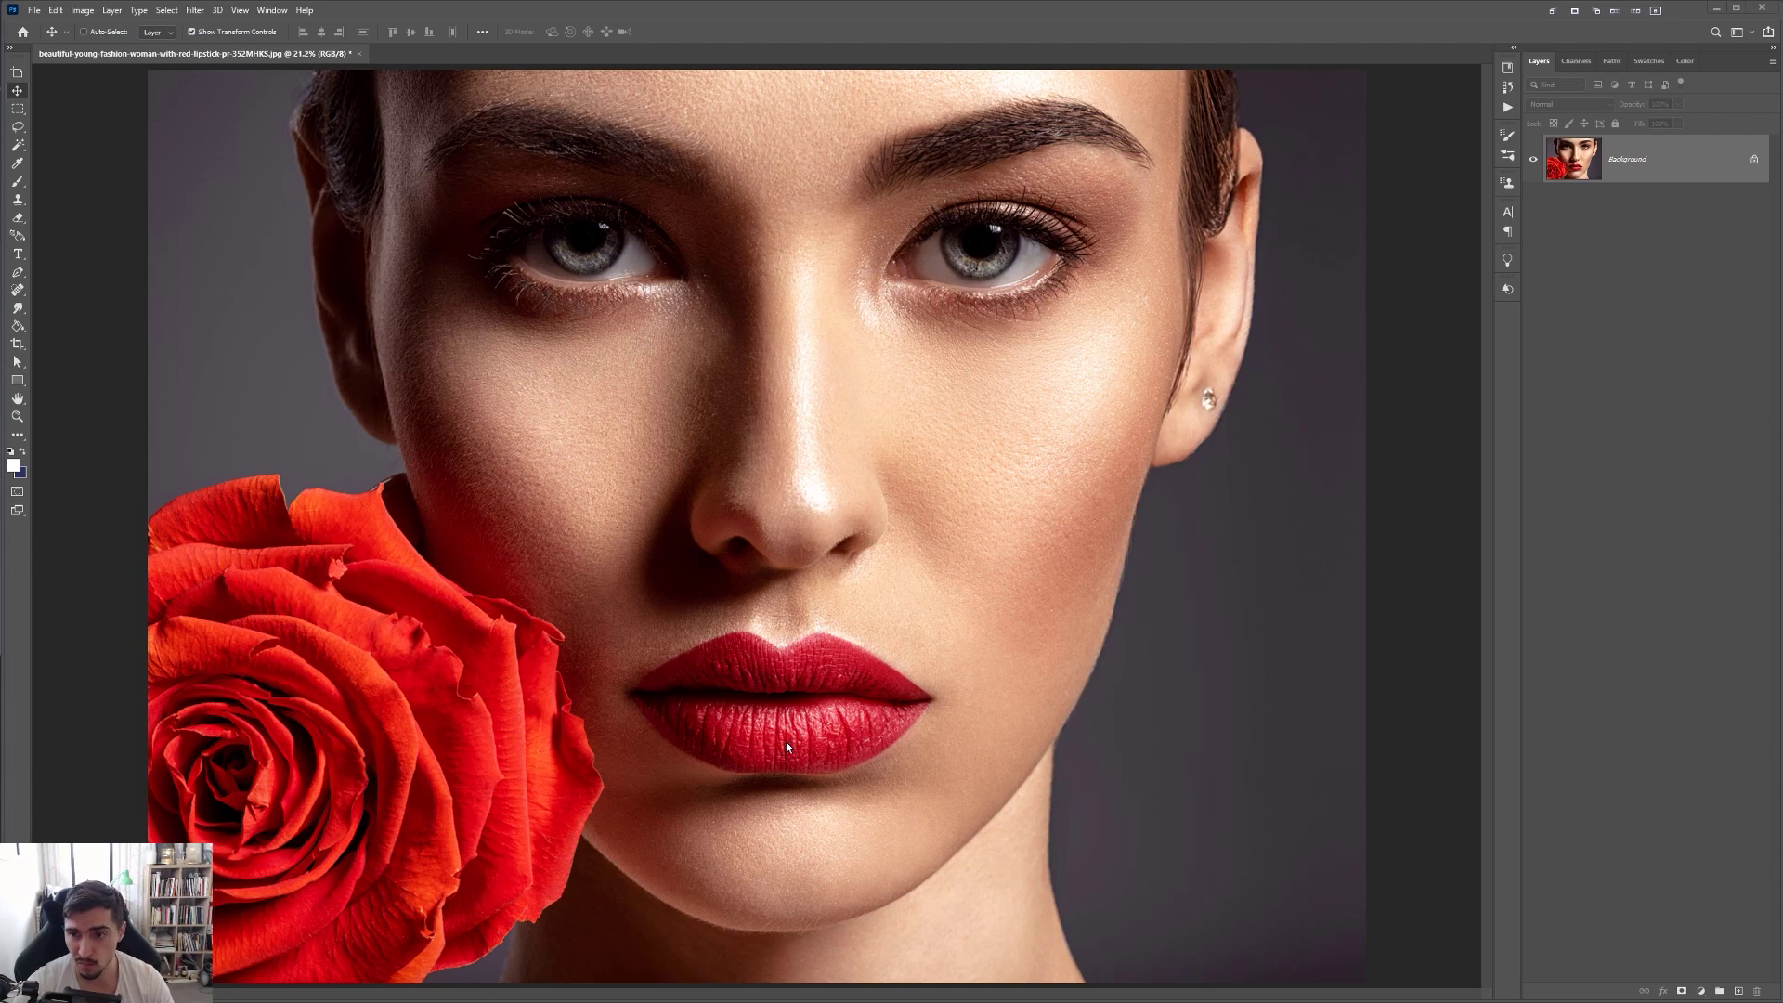
Unlock the background layer and add a Hue/Saturation adjustment layer above it
{"action": "left_click", "coordinate": [1754, 160]}
{"action": "left_click", "coordinate": [1616, 244]}
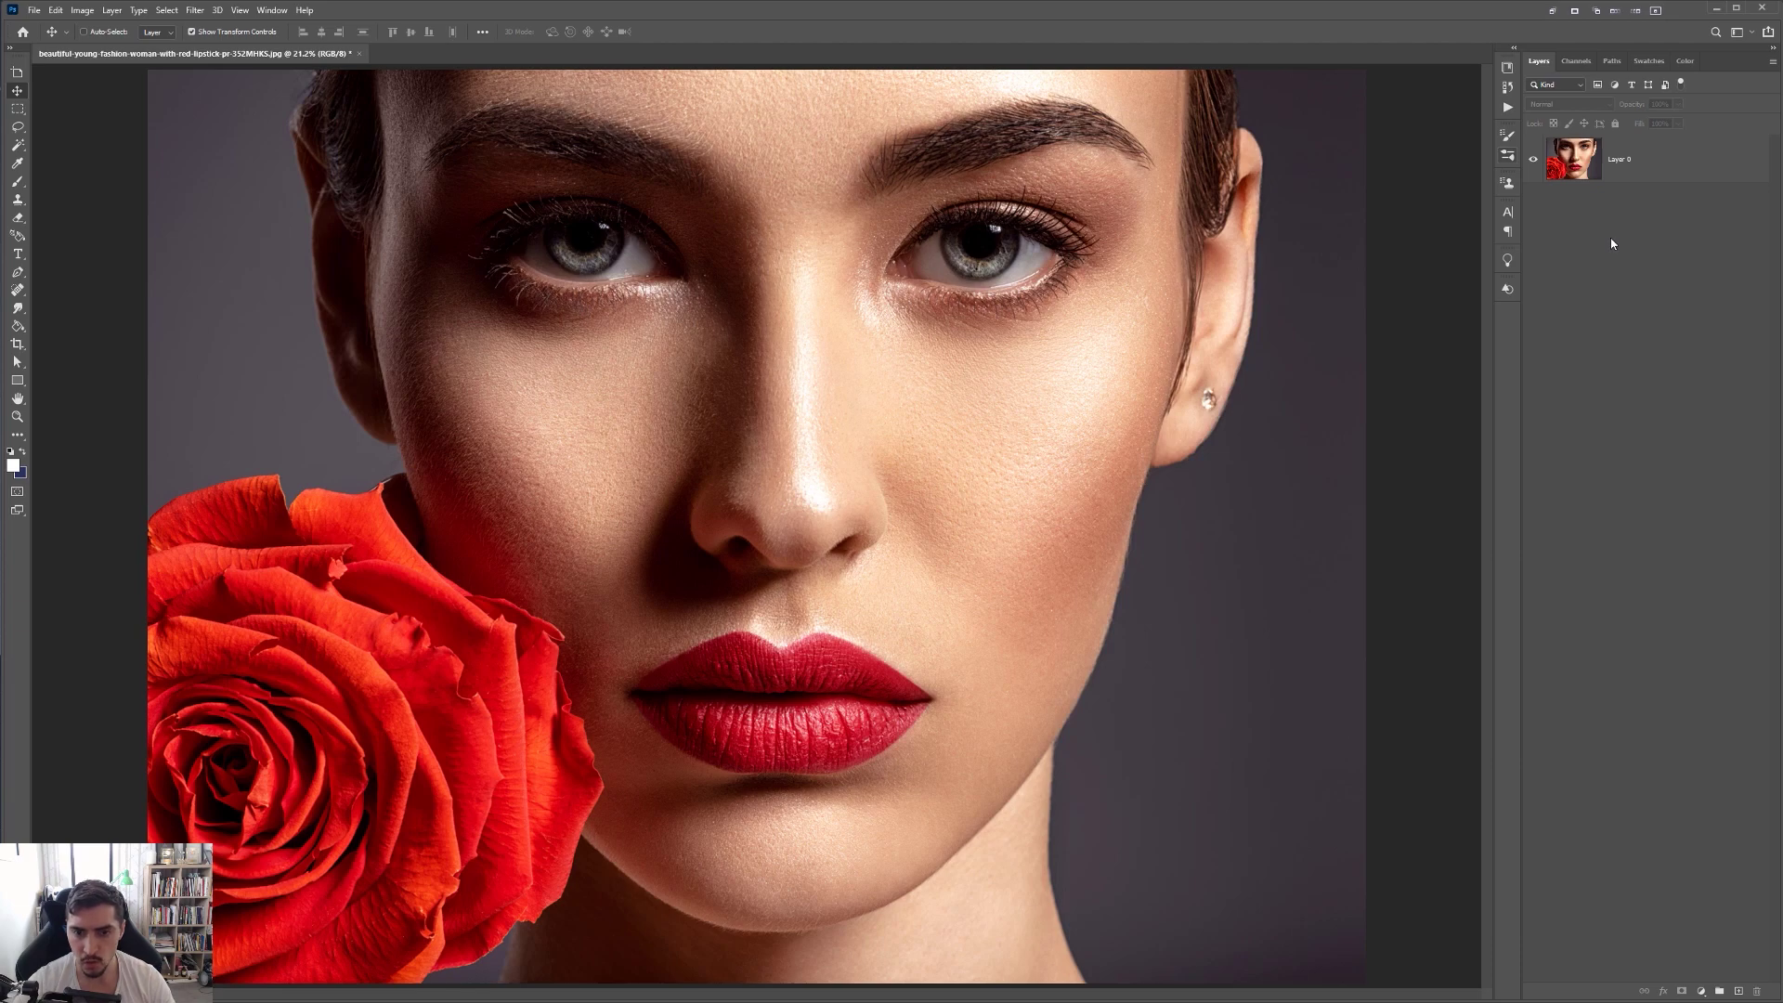
{"action": "left_click", "coordinate": [1701, 991]}
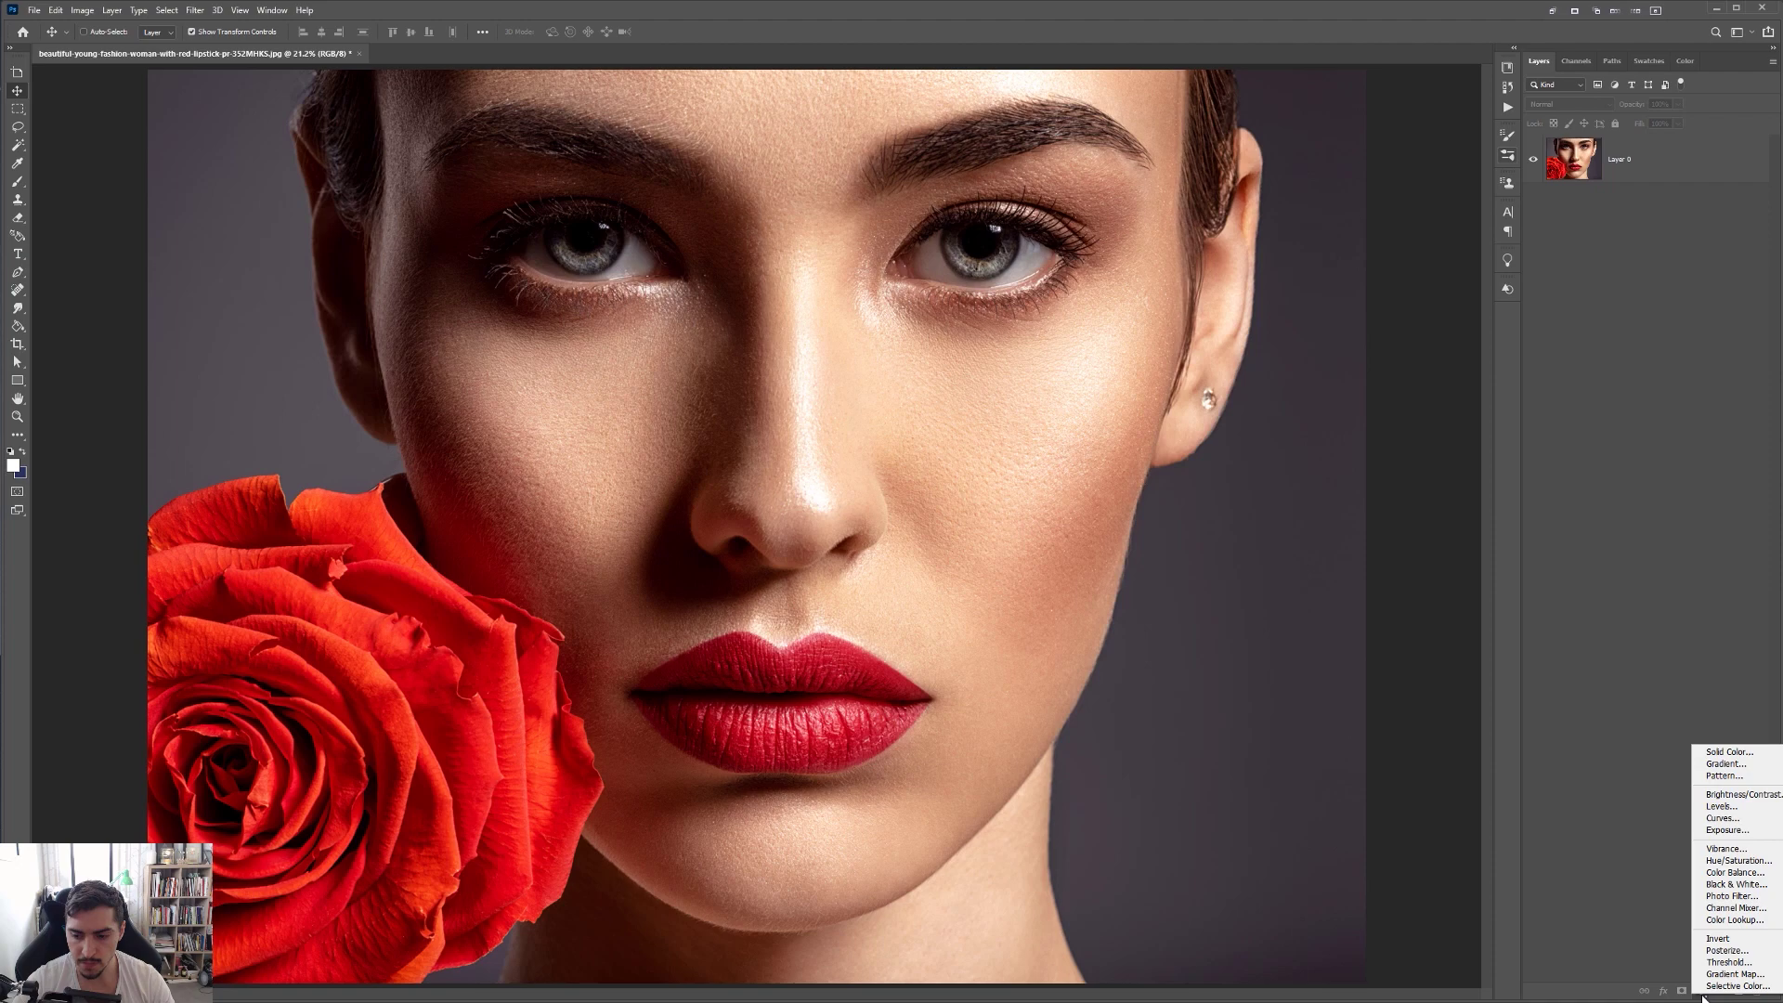
{"action": "left_click", "coordinate": [1733, 860]}
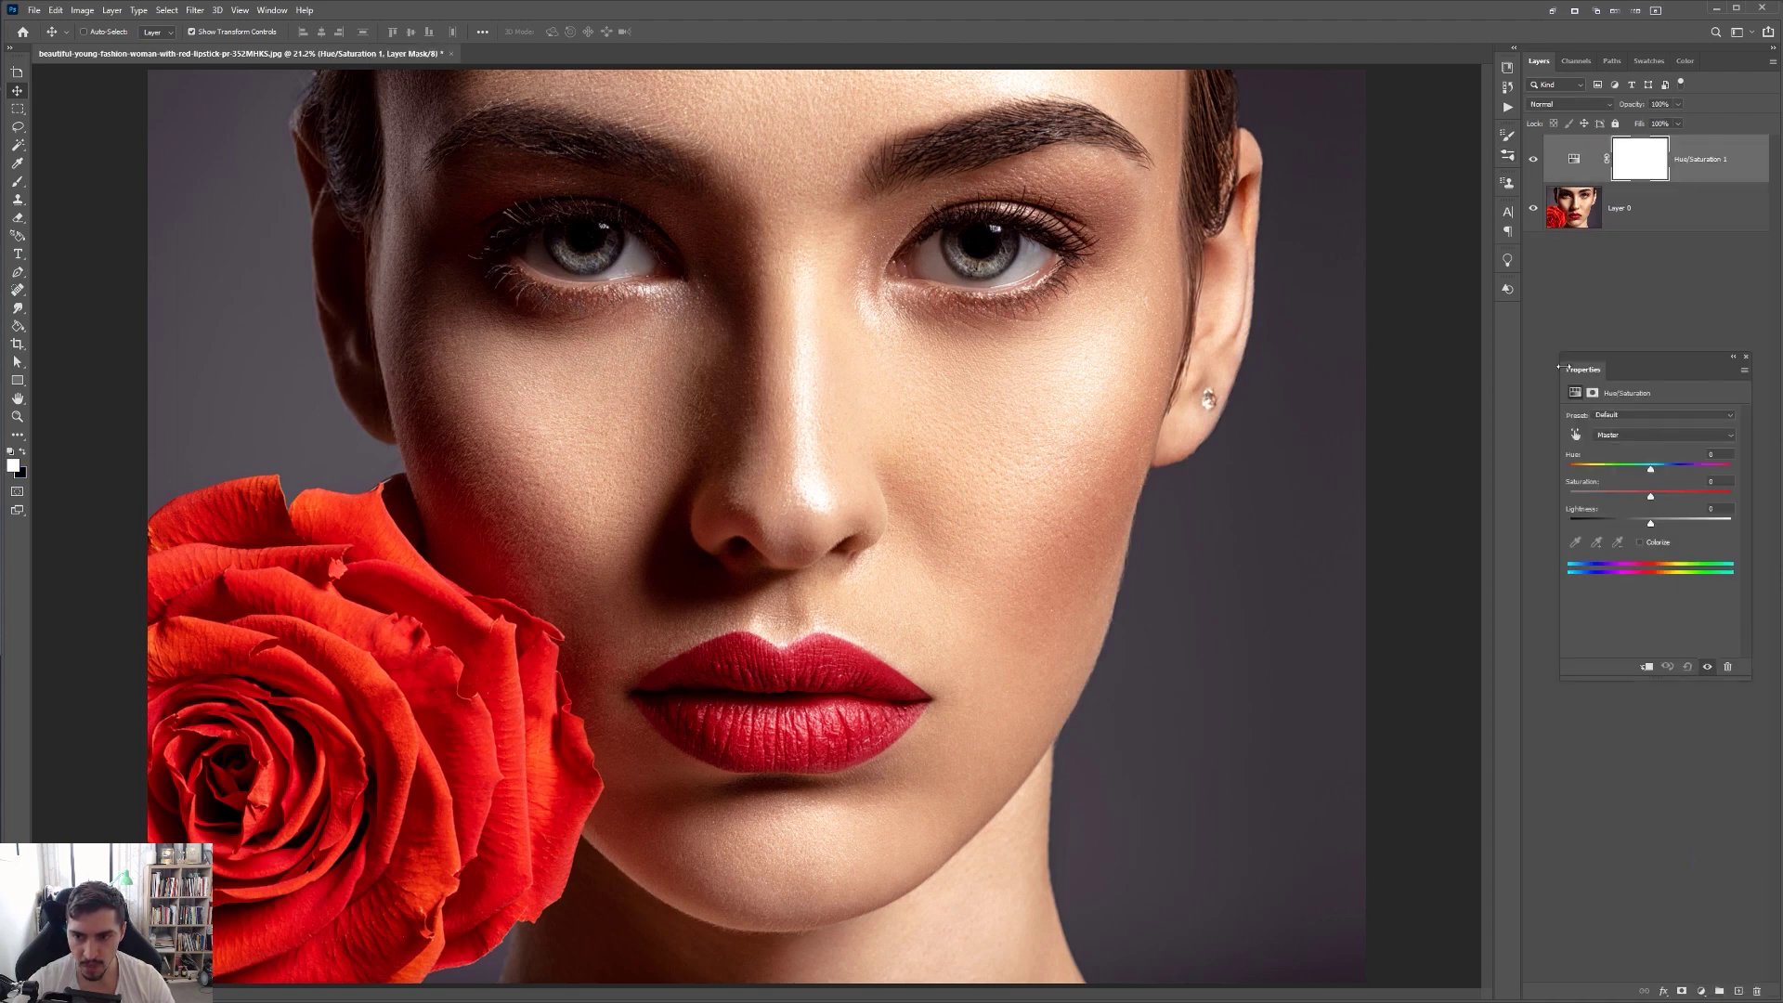
{"action": "left_click_drag", "start_coordinate": [1595, 363], "coordinate": [992, 398]}
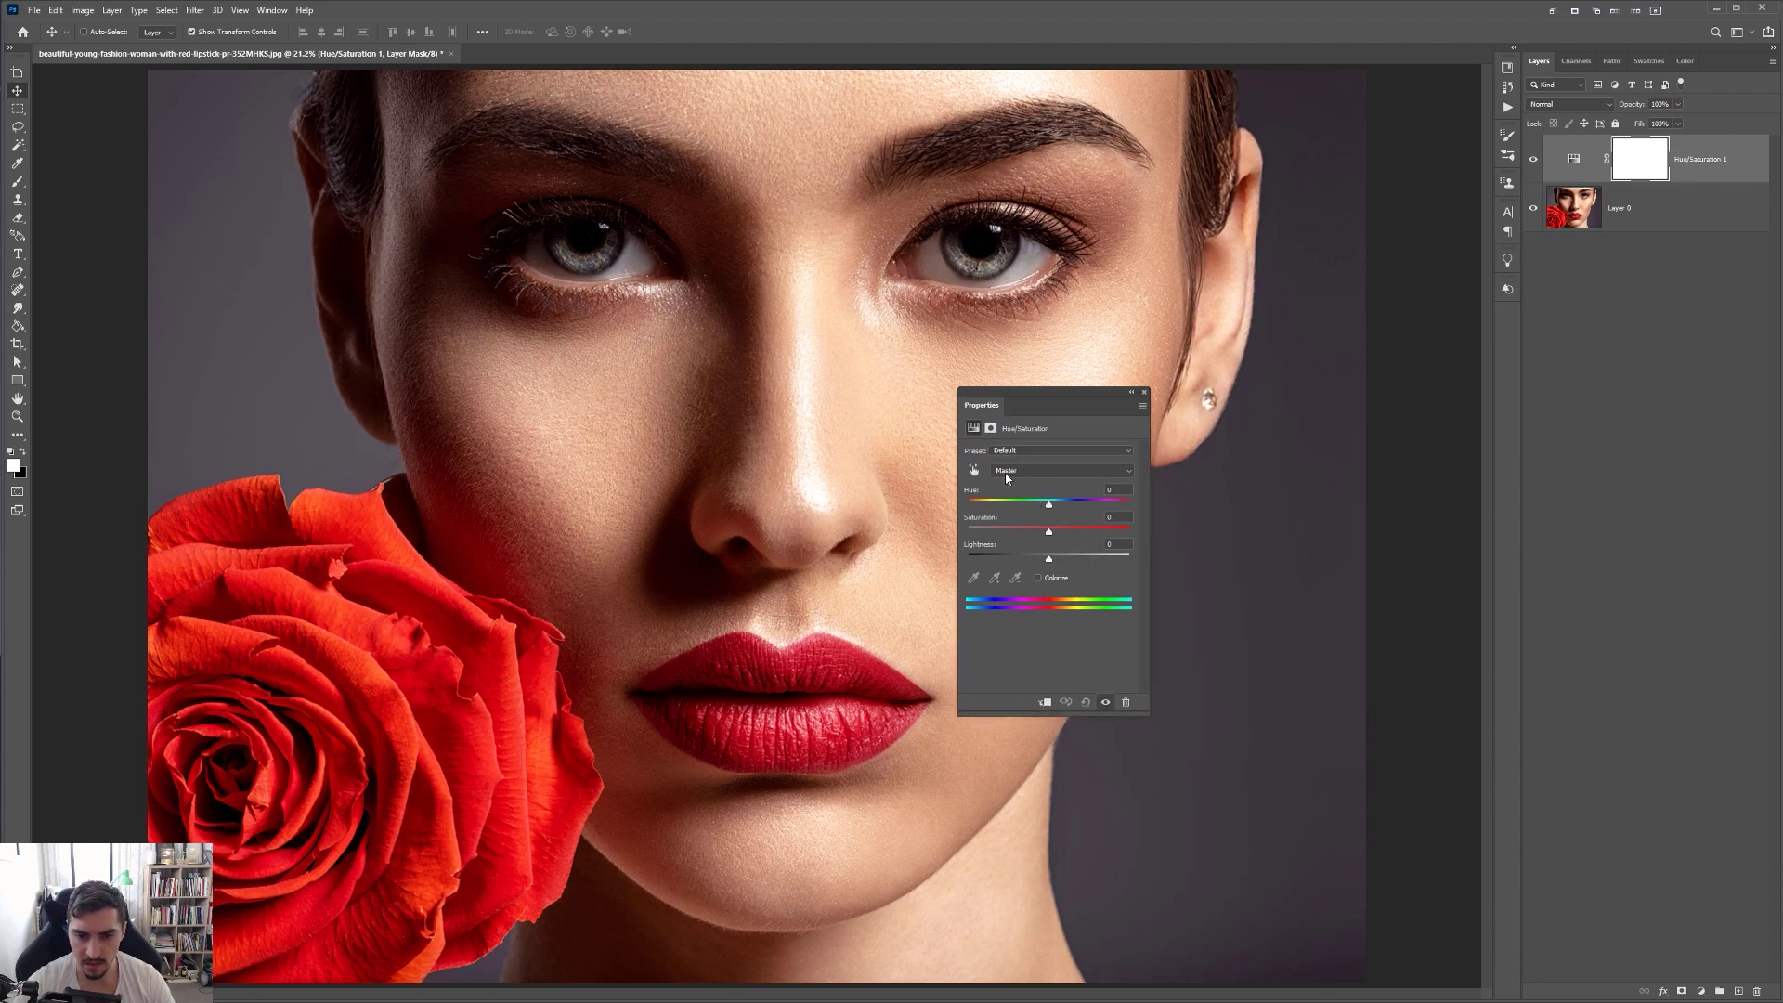
Limit the Hue/Saturation adjustment to Reds and sample the lipstick red on the upper lip as its colour range
{"action": "left_click", "coordinate": [1013, 470]}
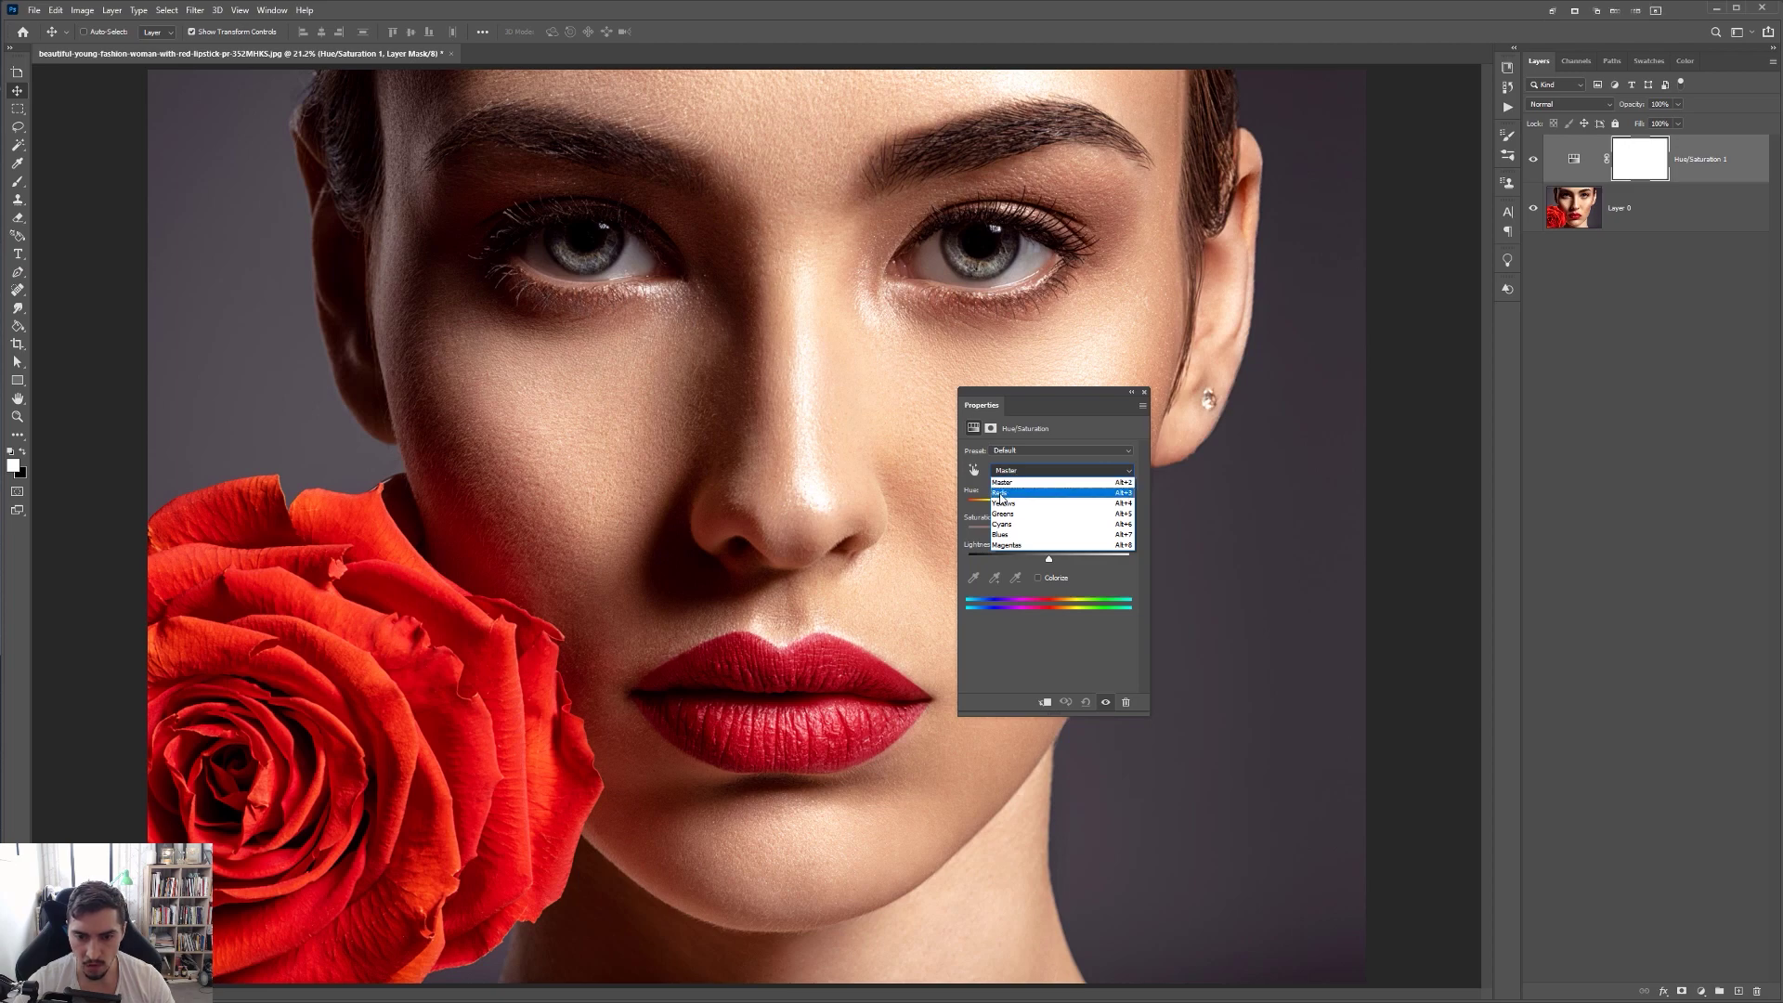
{"action": "left_click", "coordinate": [1002, 493]}
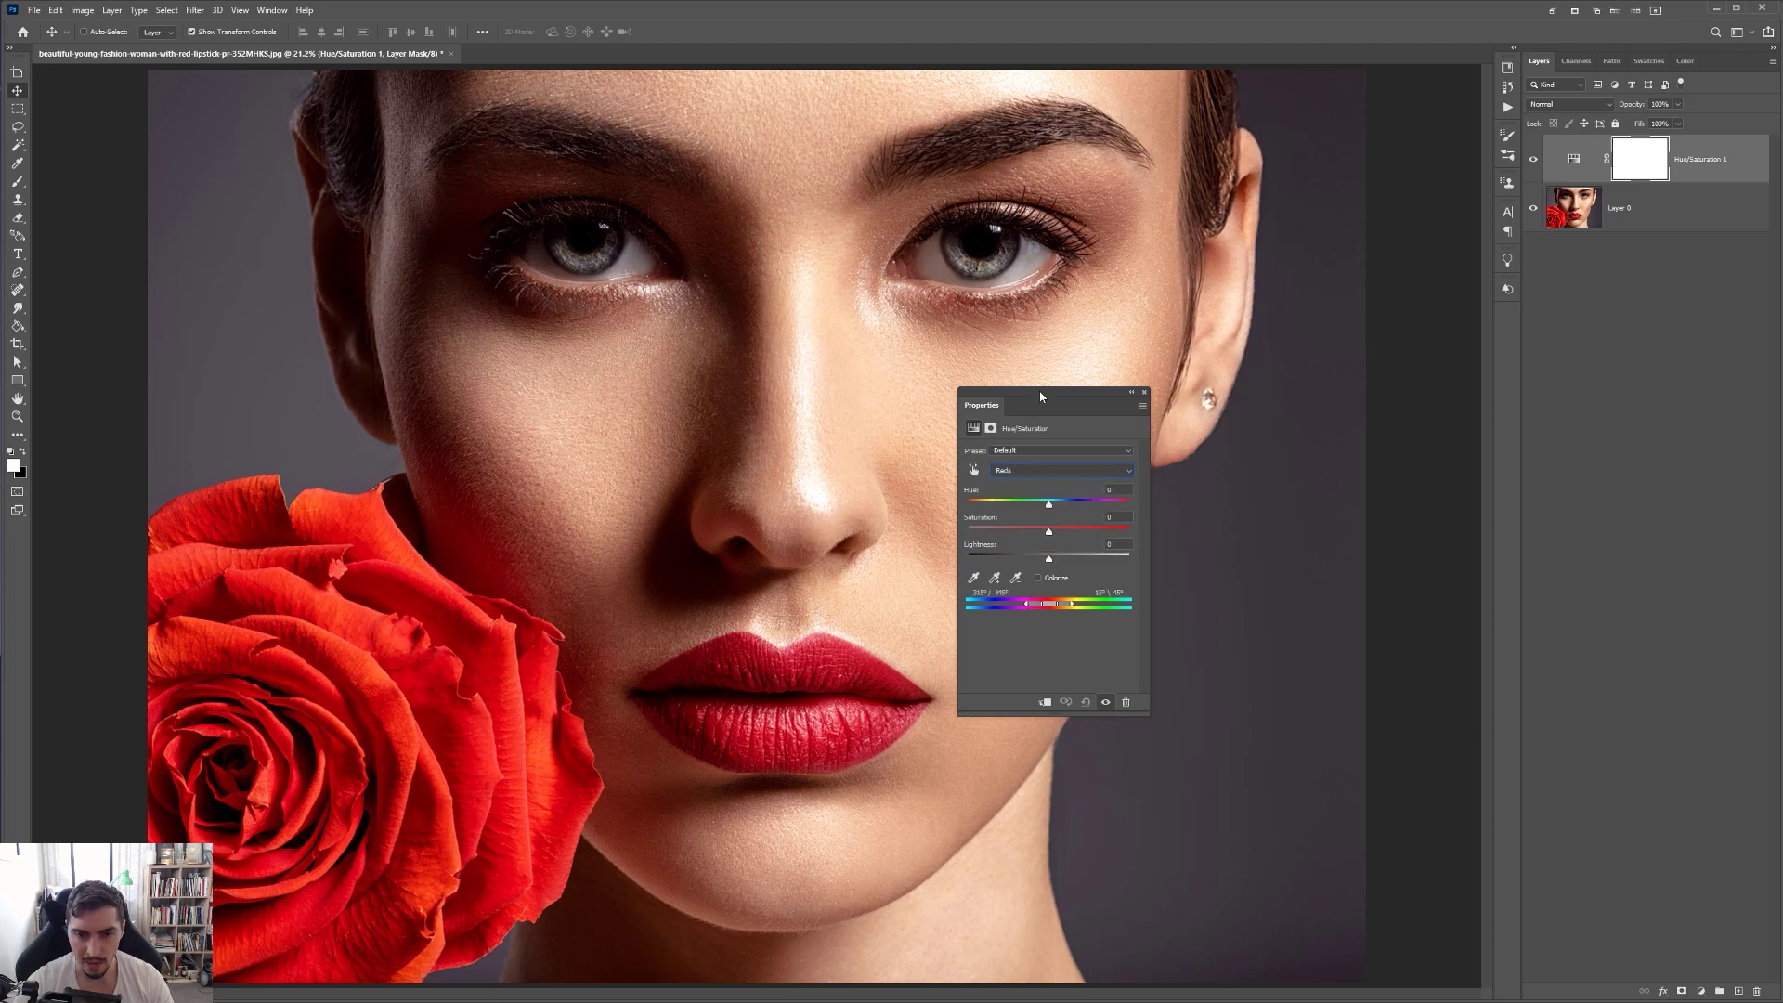
{"action": "left_click_drag", "start_coordinate": [1014, 413], "coordinate": [1071, 424]}
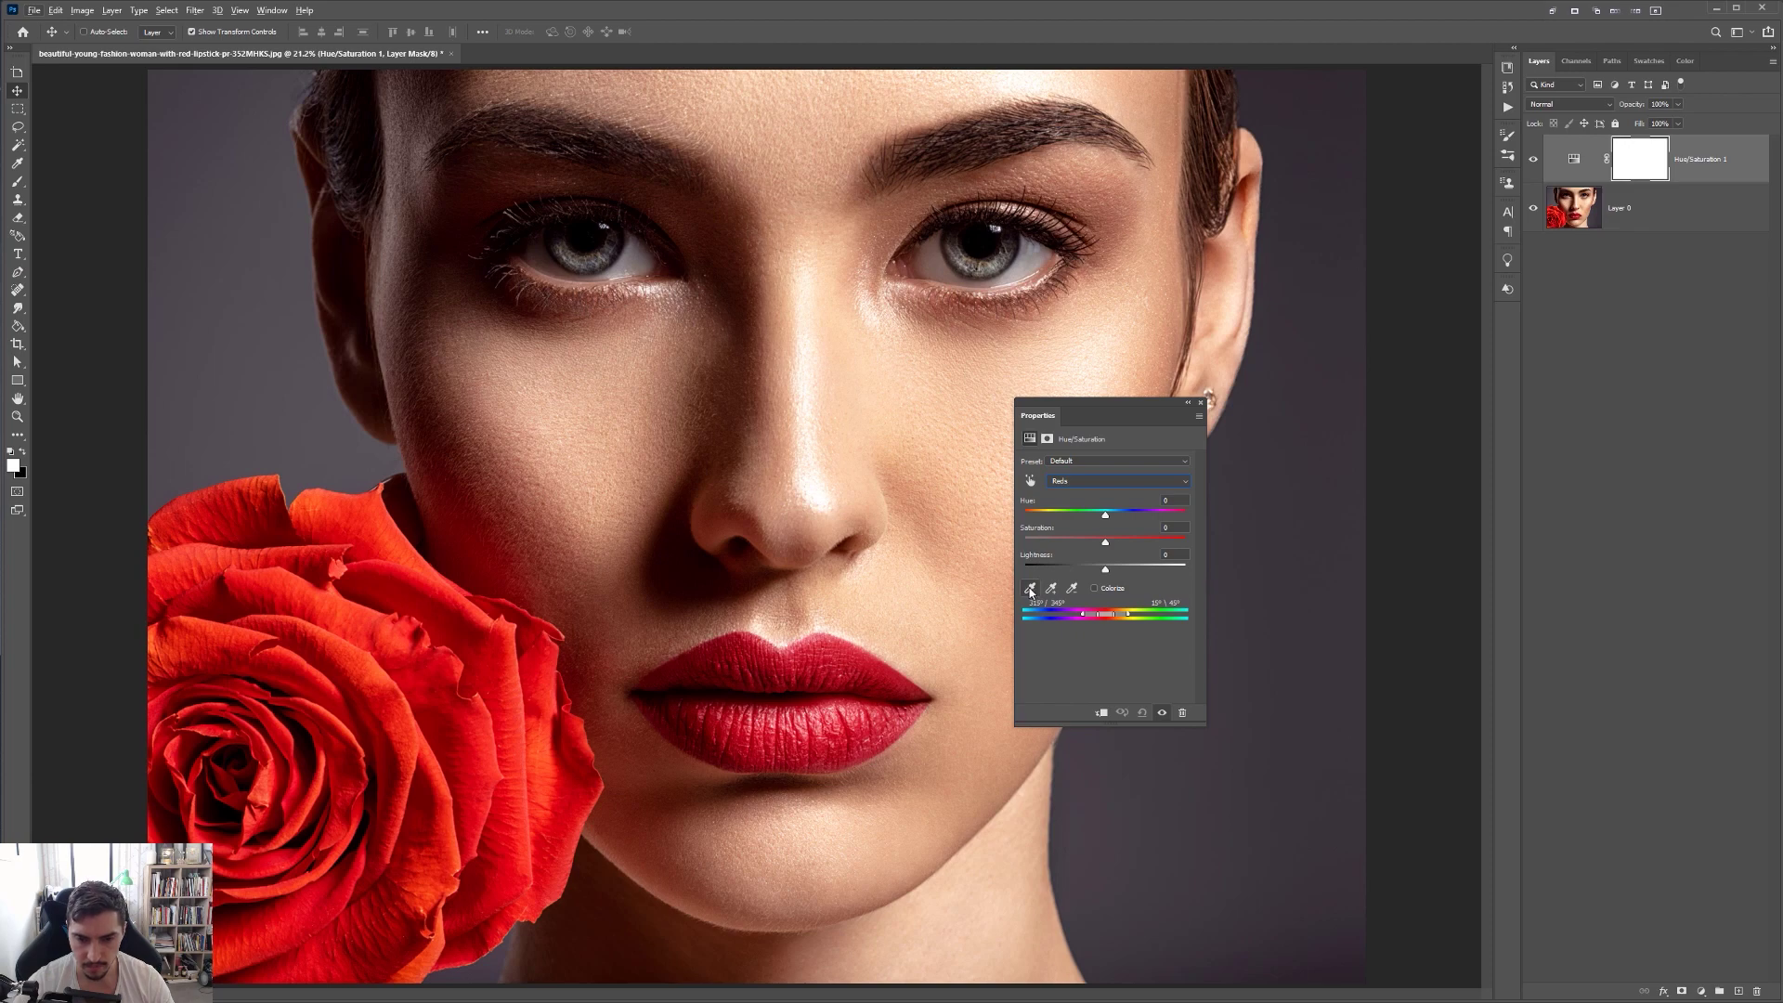
{"action": "left_click", "coordinate": [1030, 589]}
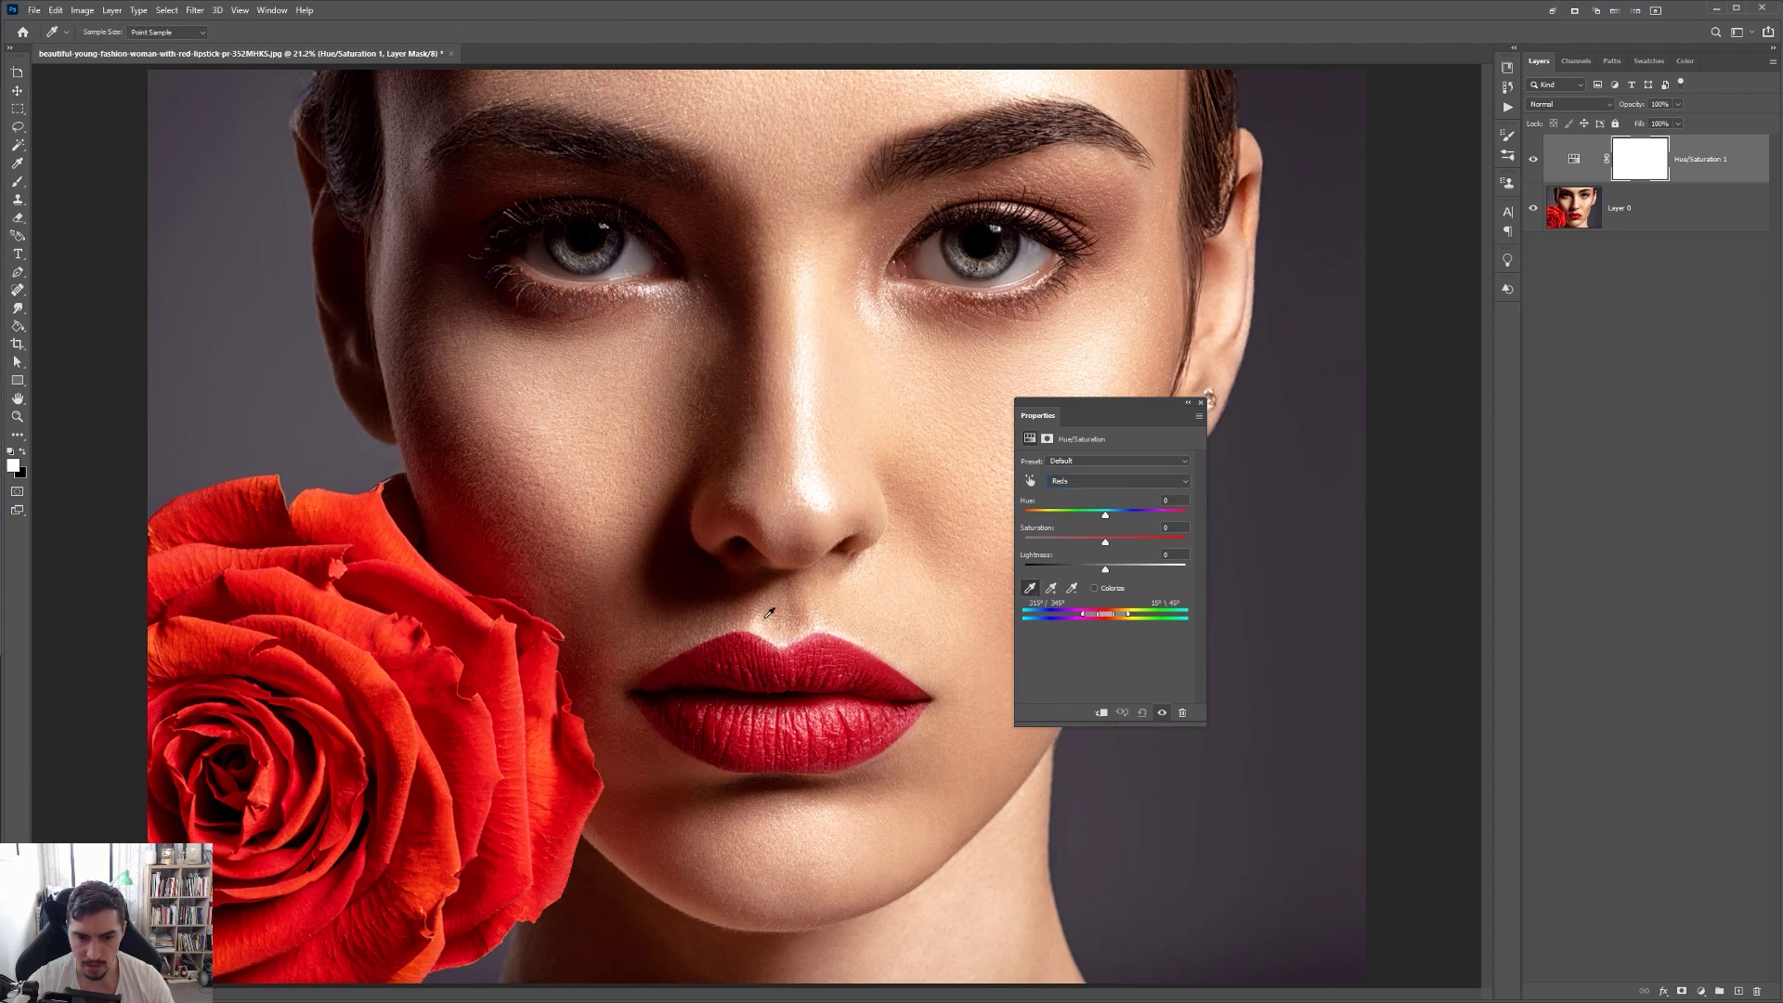
{"action": "scroll", "coordinate": [790, 675], "scroll_direction": "up", "scroll_amount": 2}
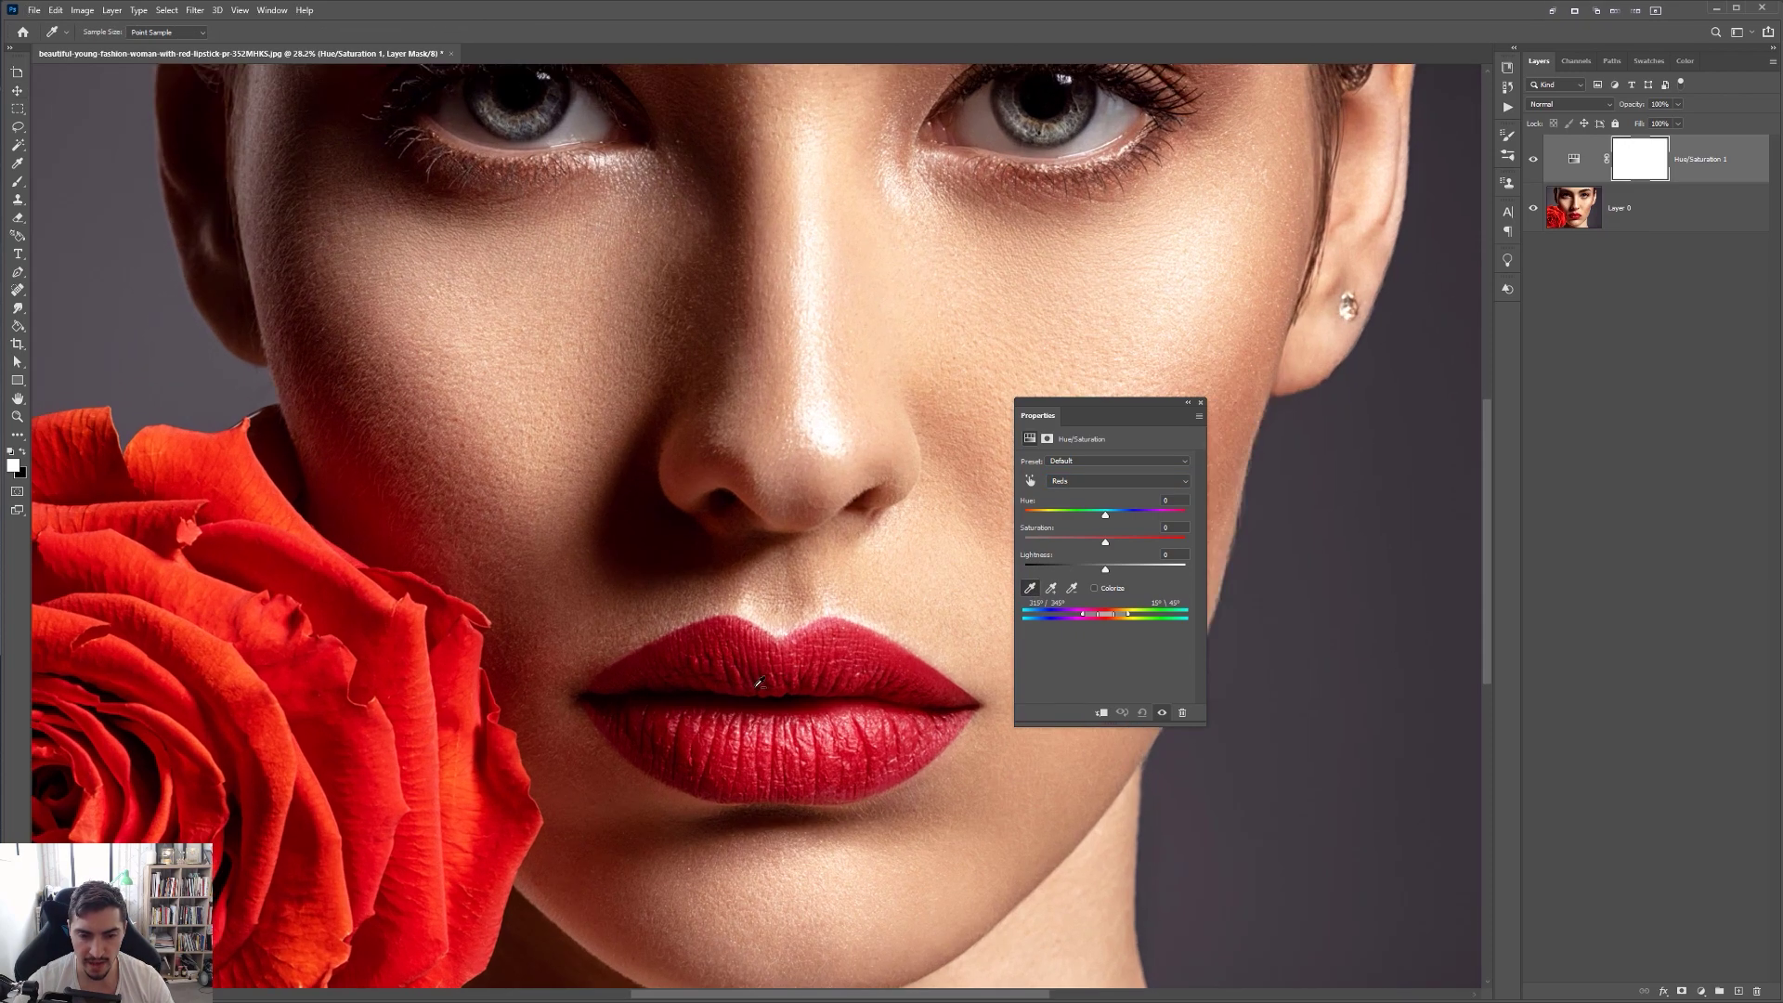
{"action": "scroll", "coordinate": [759, 683], "scroll_direction": "up", "scroll_amount": 3}
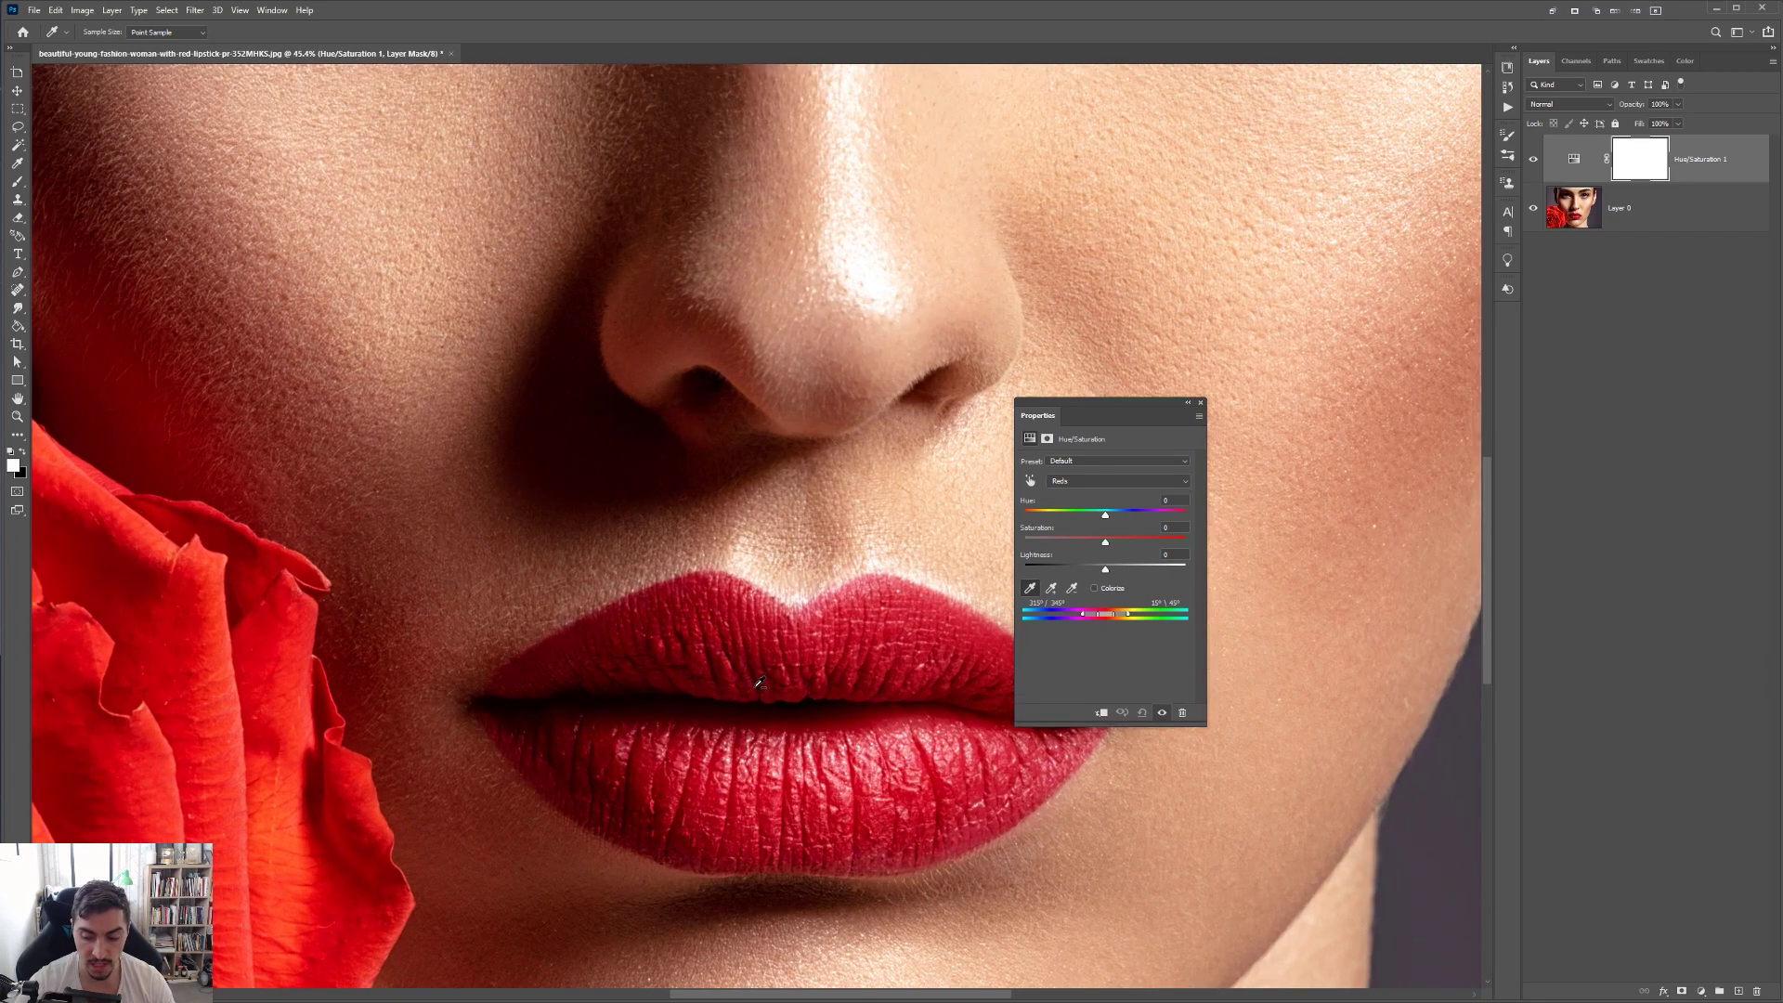
{"action": "scroll", "coordinate": [759, 683], "scroll_direction": "up", "scroll_amount": 5}
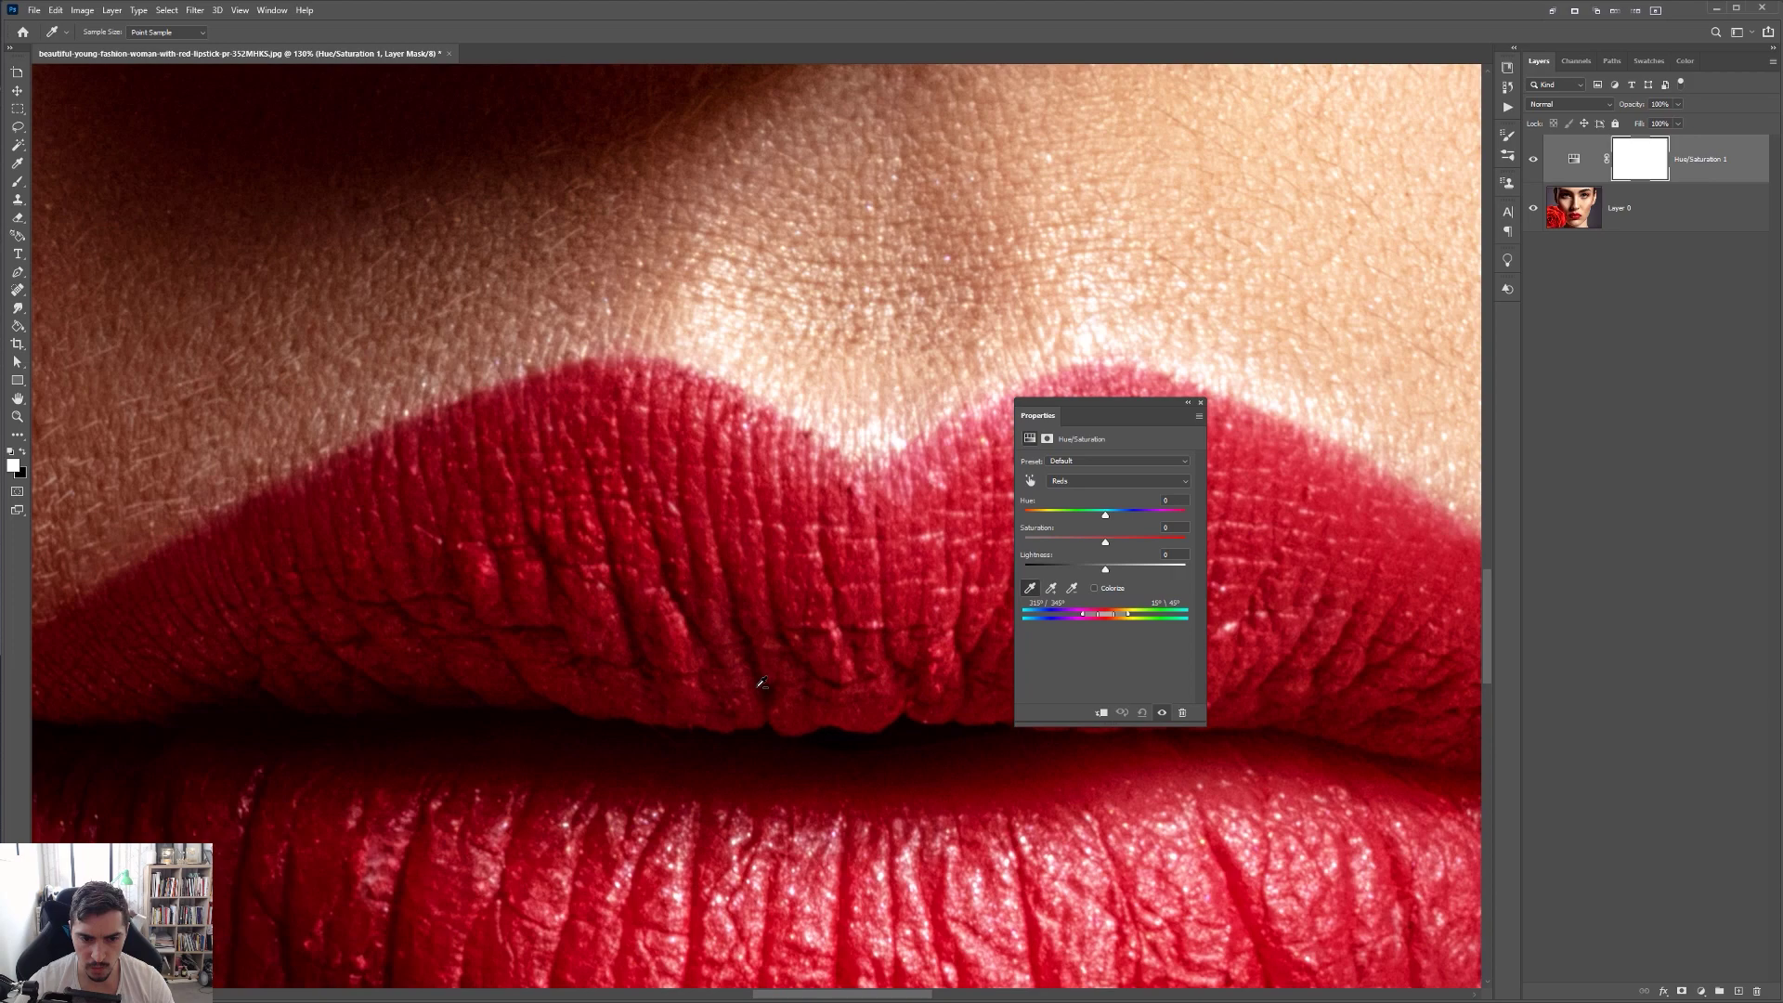
{"action": "left_click", "coordinate": [896, 565]}
Activate the Add to Sample eyedropper for the Reds range and place the adjustment properties beside the face, clear of the lips
{"action": "scroll", "coordinate": [787, 503], "scroll_direction": "down", "scroll_amount": 2}
{"action": "scroll", "coordinate": [769, 519], "scroll_direction": "up", "scroll_amount": 1}
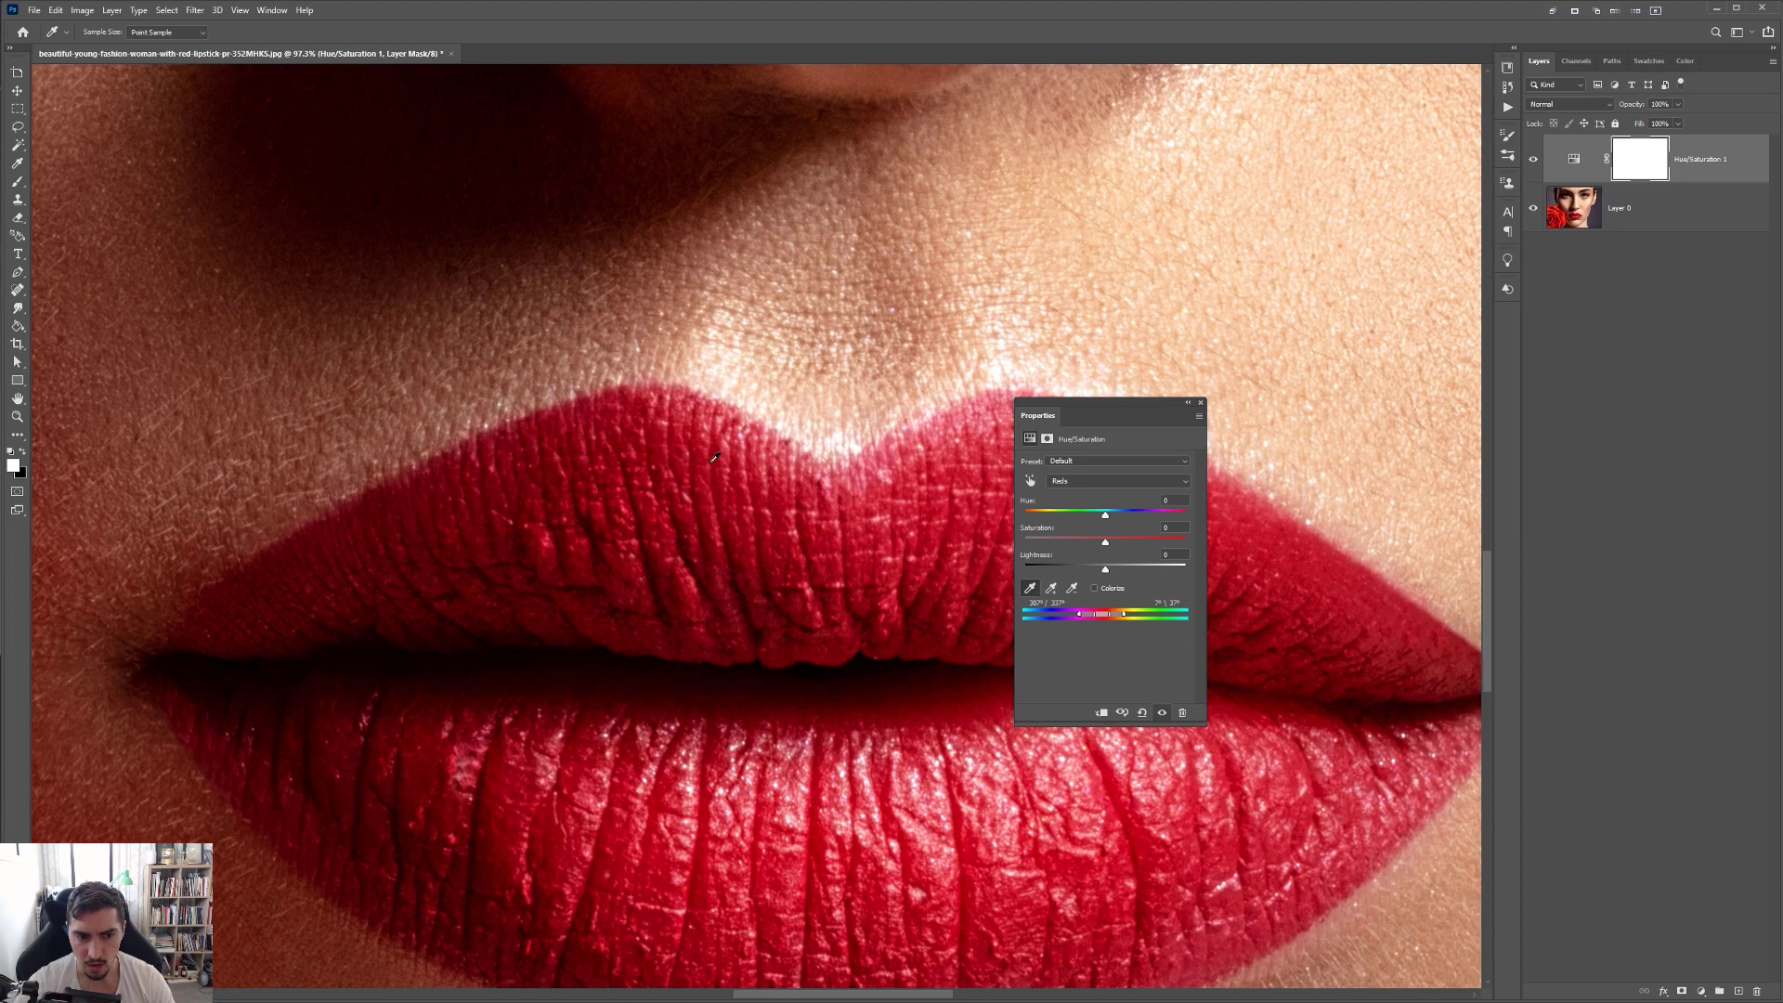
{"action": "scroll", "coordinate": [648, 456], "scroll_direction": "up", "scroll_amount": 1}
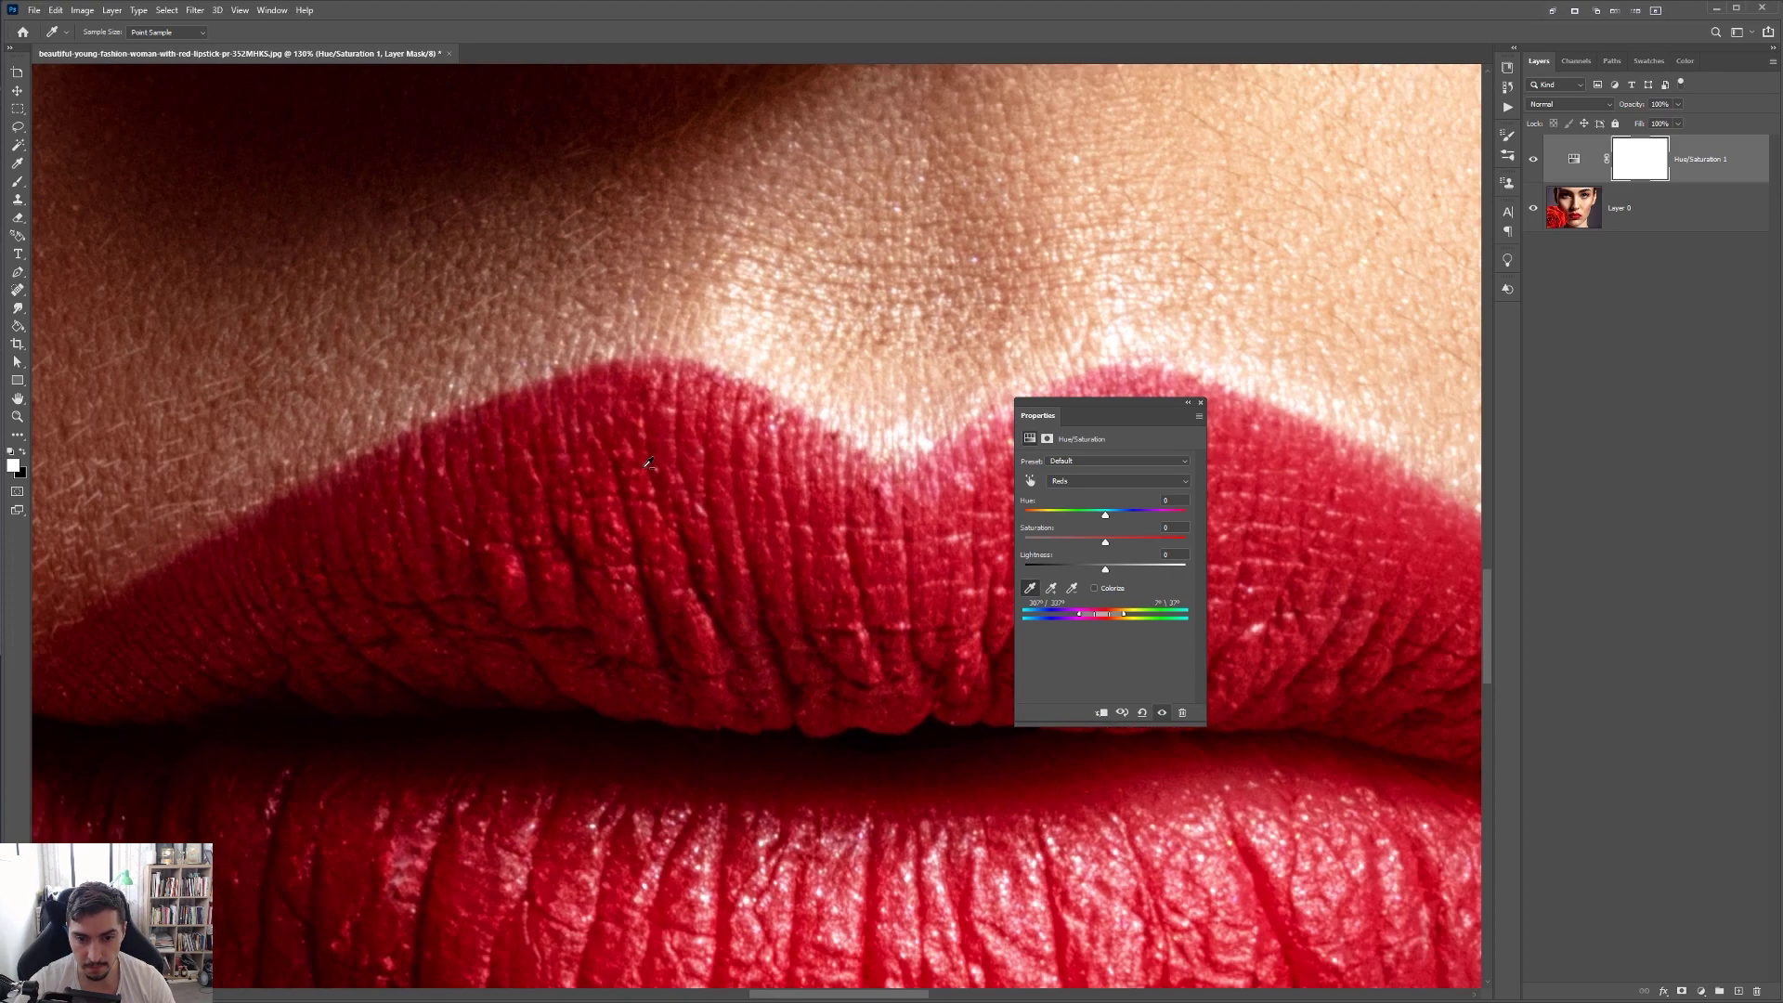
{"action": "left_click", "coordinate": [1051, 587]}
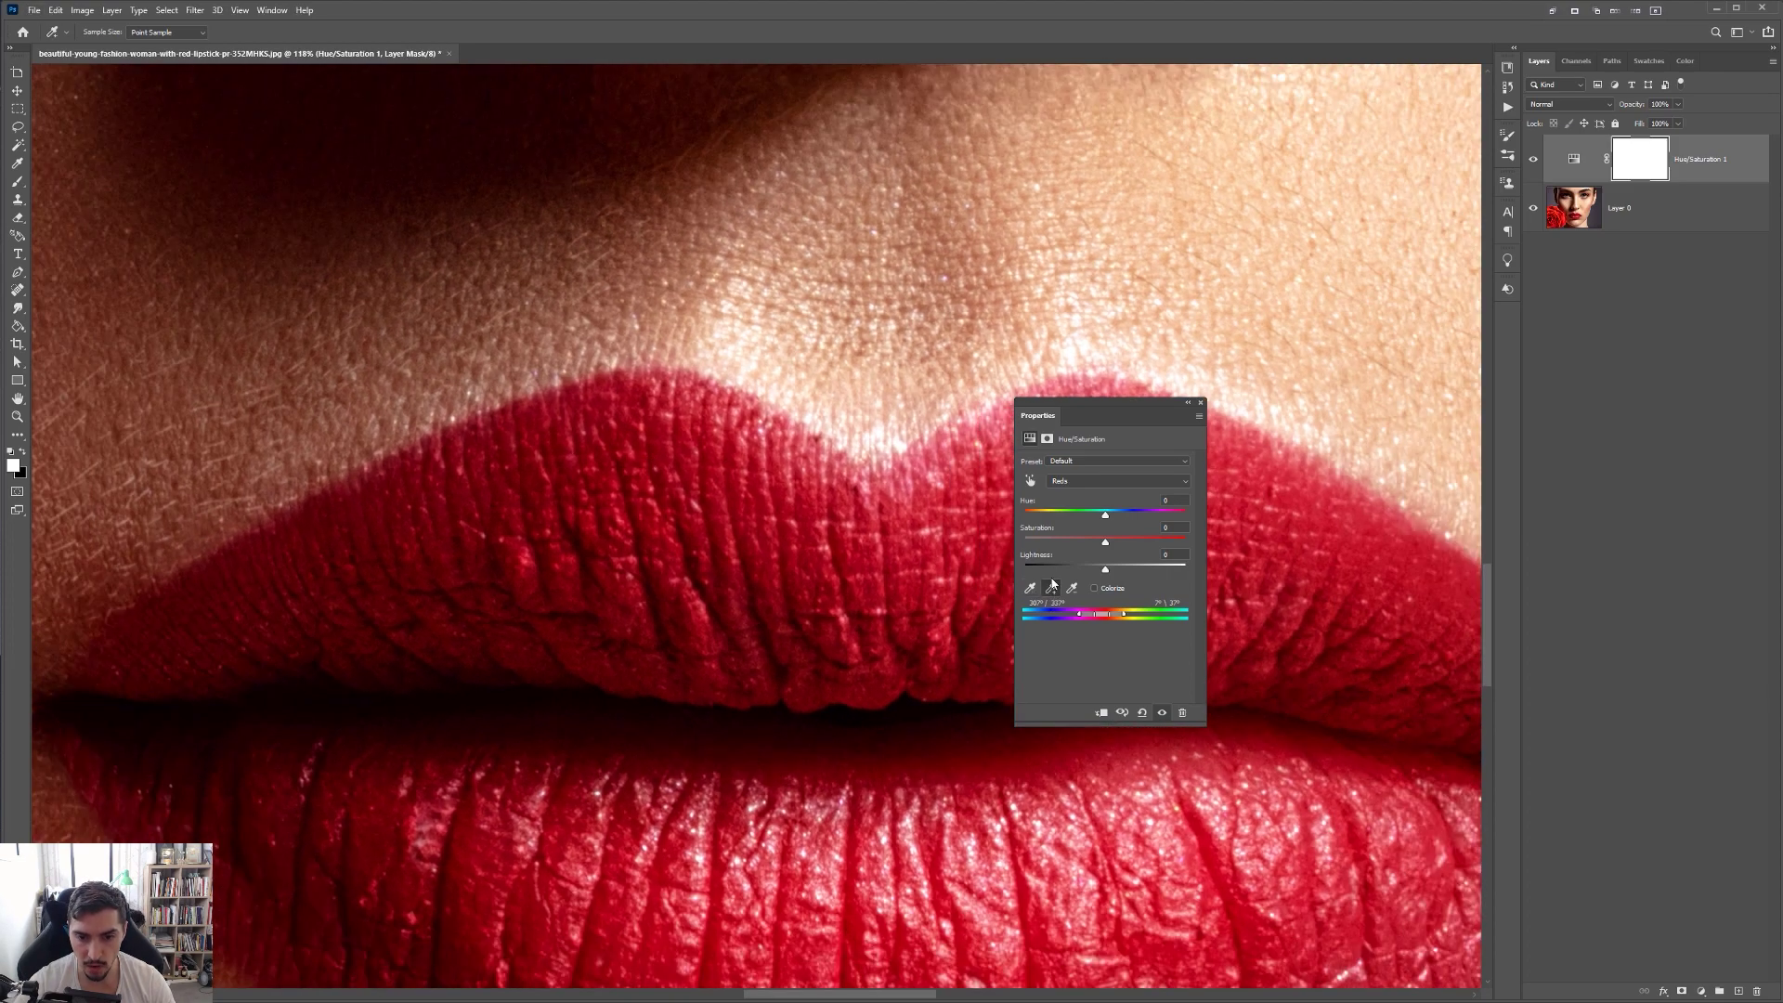
{"action": "scroll", "coordinate": [880, 841], "scroll_direction": "down", "scroll_amount": 1}
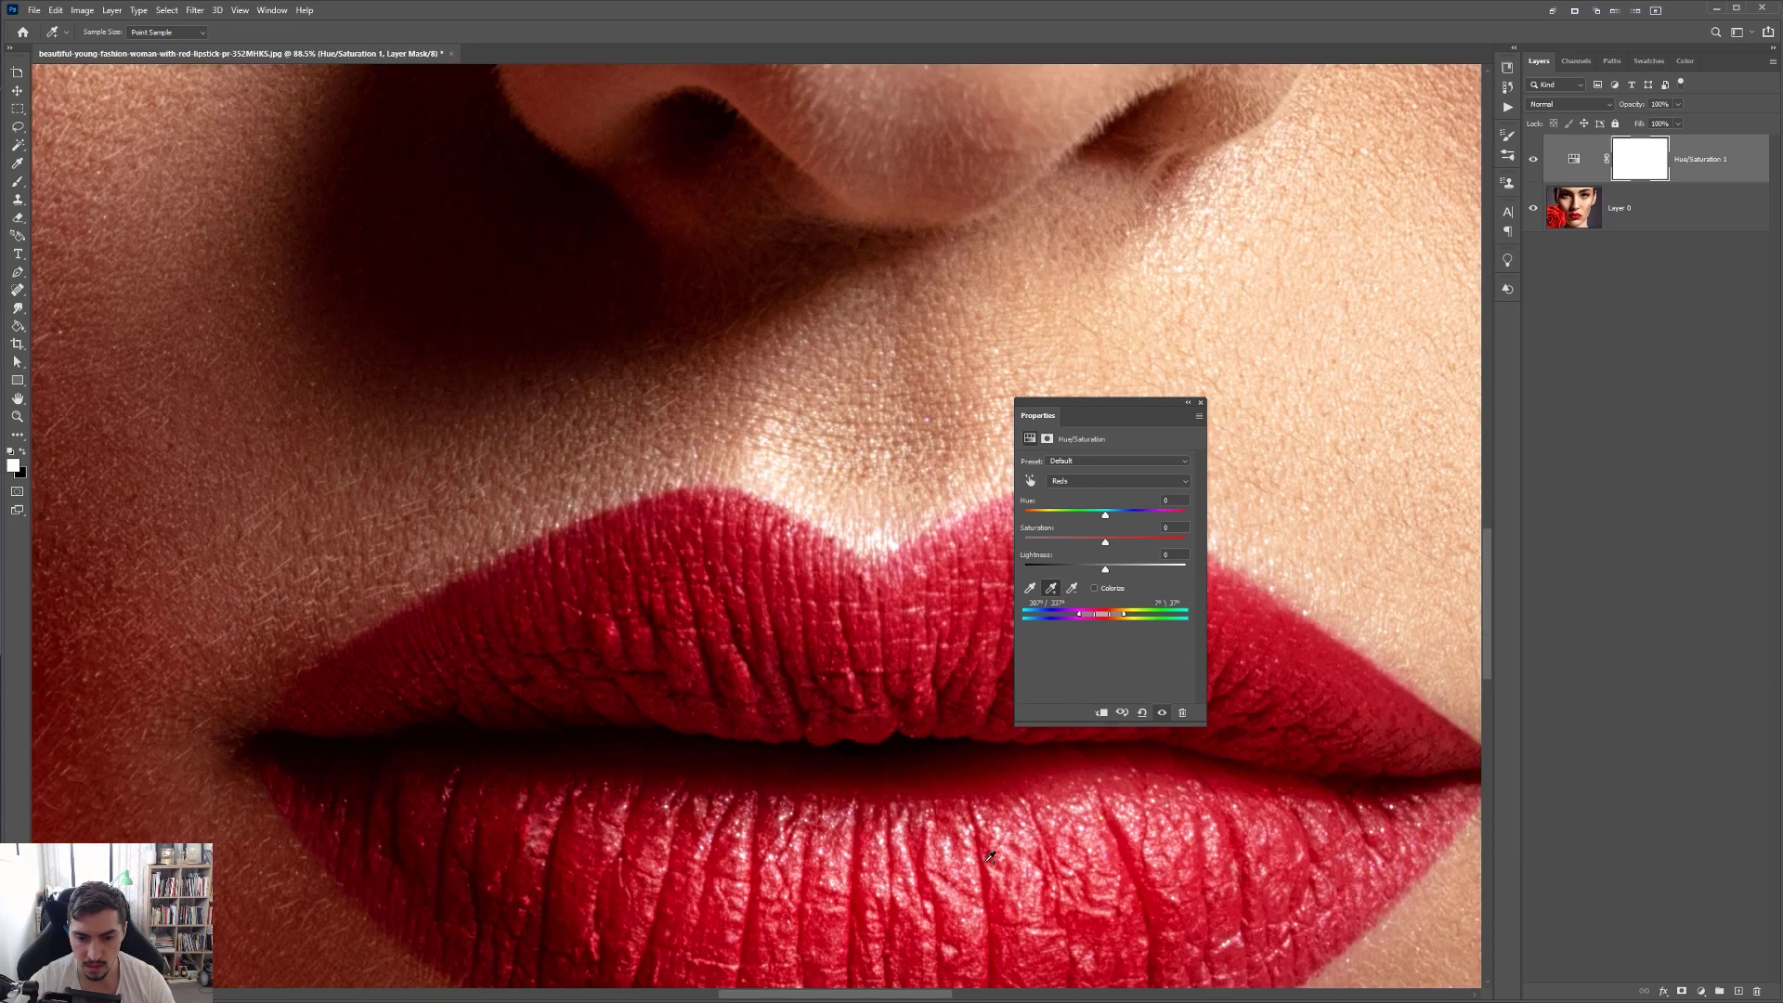
{"action": "left_click_drag", "start_coordinate": [1044, 894], "coordinate": [905, 720]}
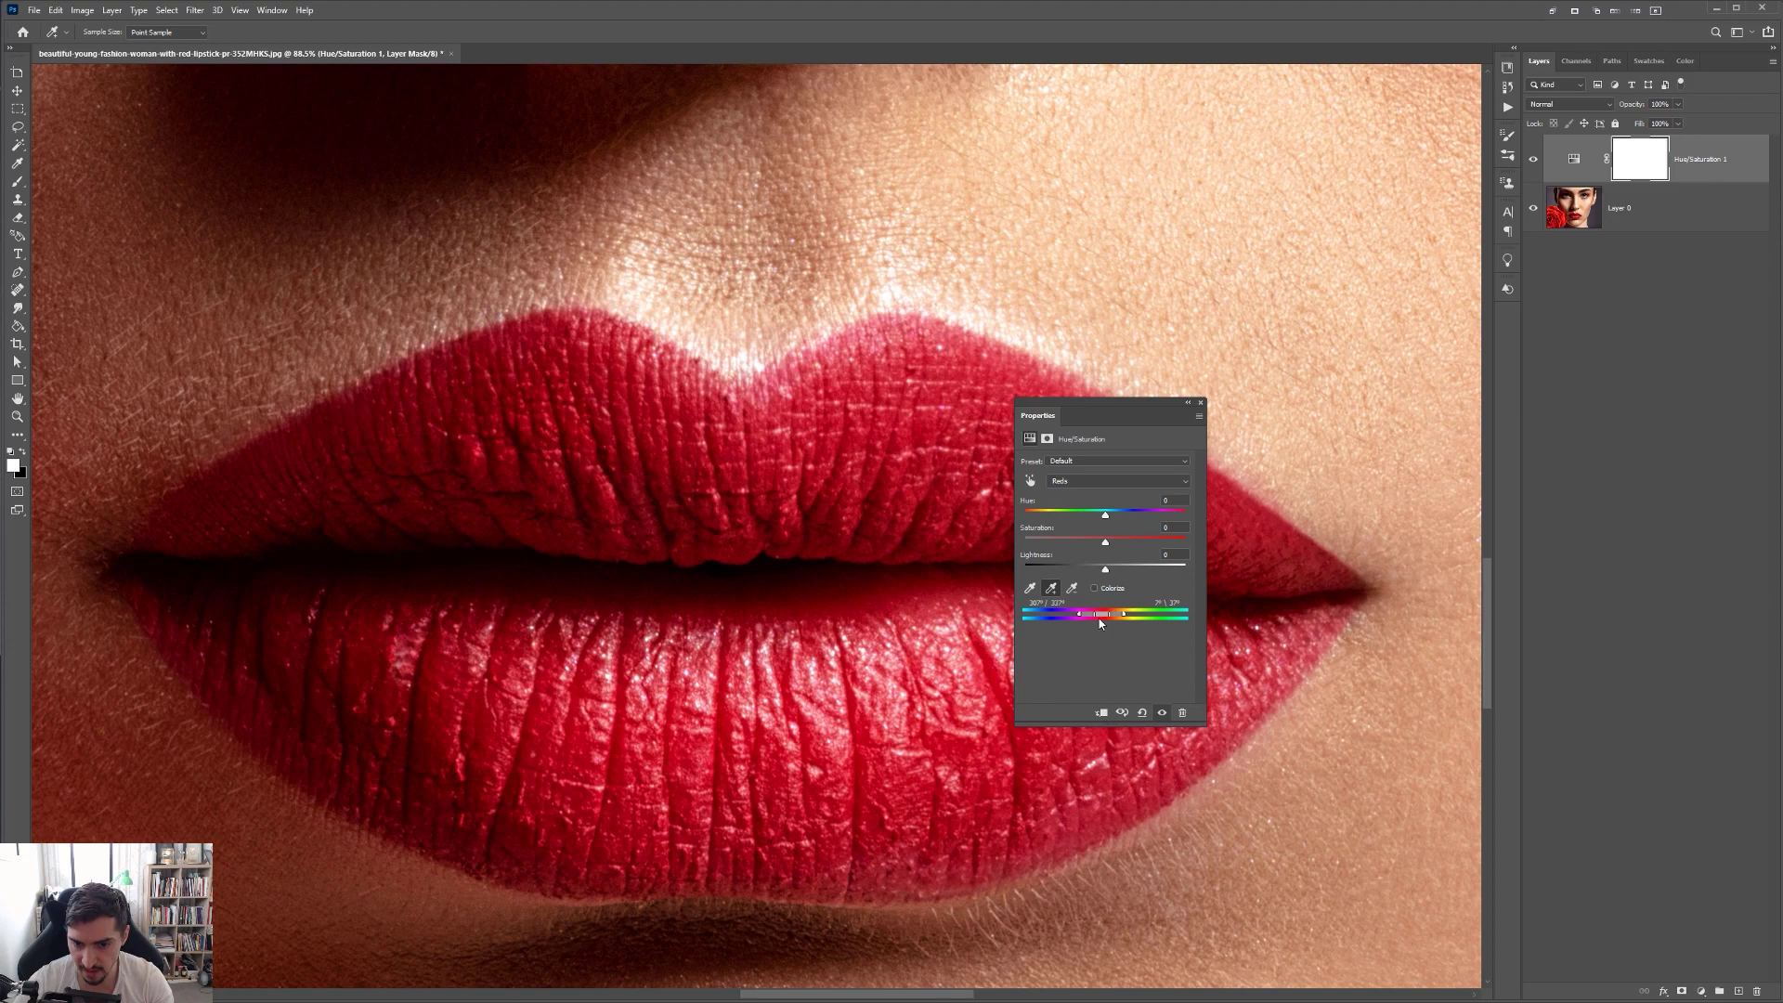
{"action": "left_click_drag", "start_coordinate": [1134, 405], "coordinate": [1507, 415]}
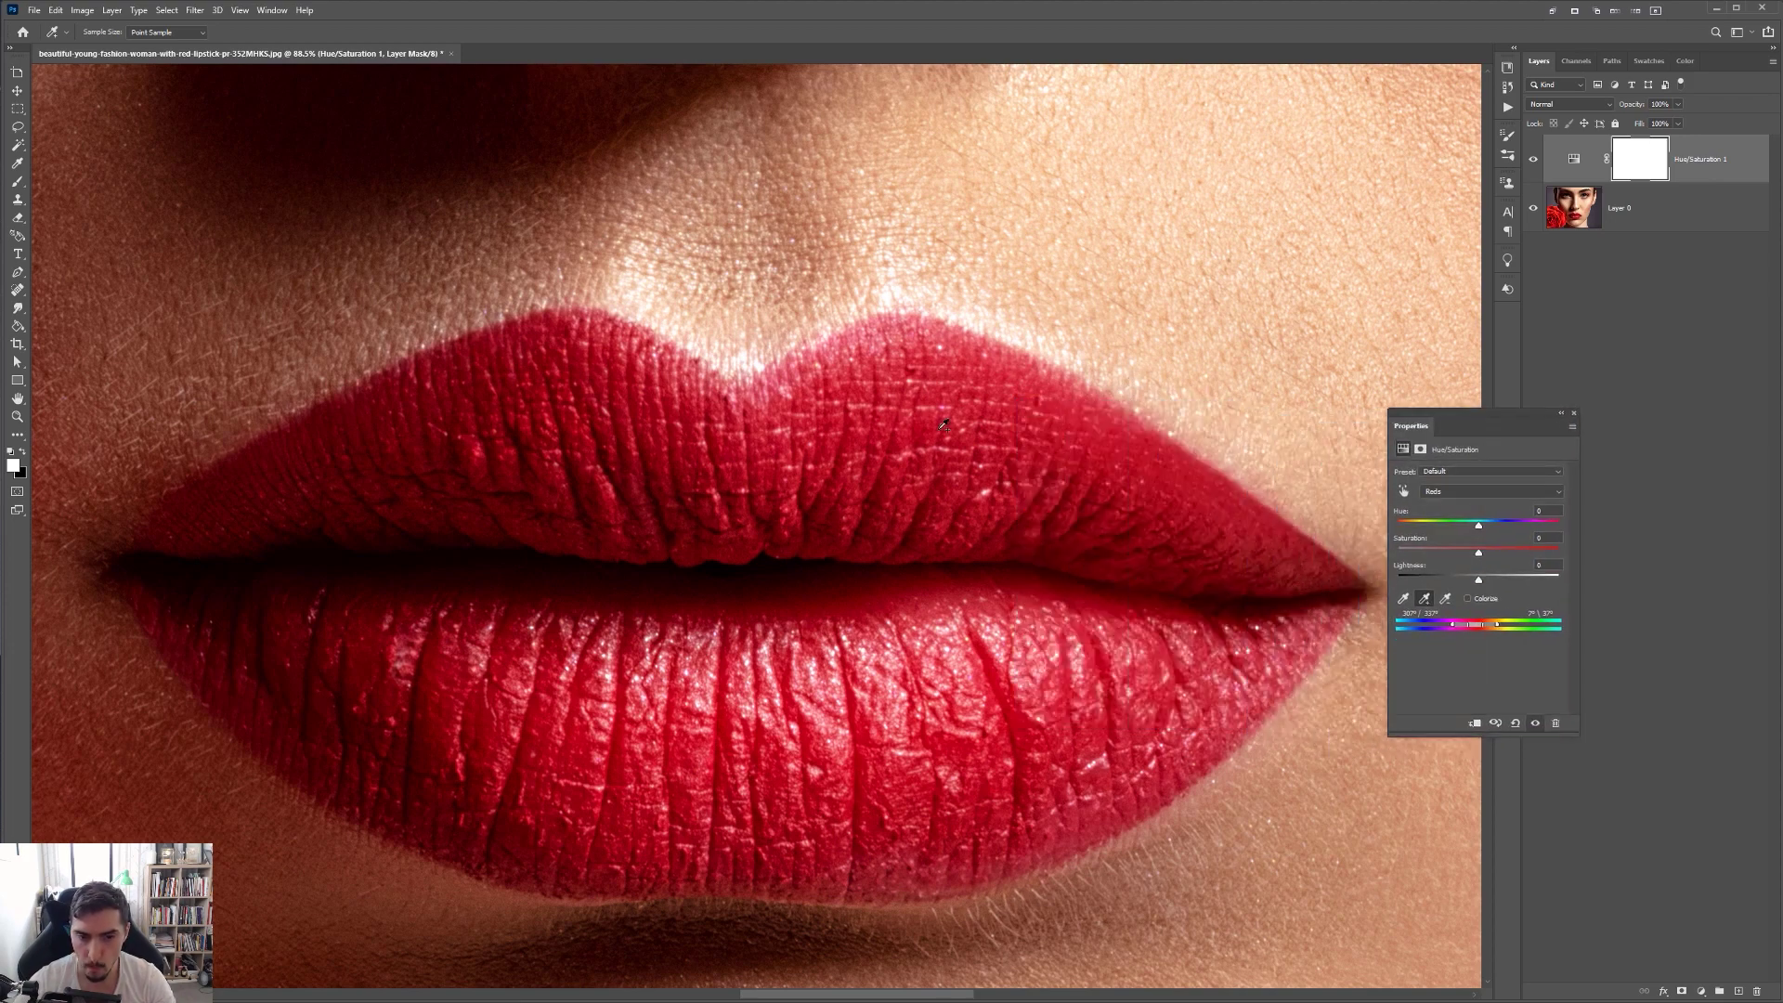
{"action": "scroll", "coordinate": [908, 415], "scroll_direction": "down", "scroll_amount": 3}
{"action": "scroll", "coordinate": [908, 415], "scroll_direction": "down", "scroll_amount": 2}
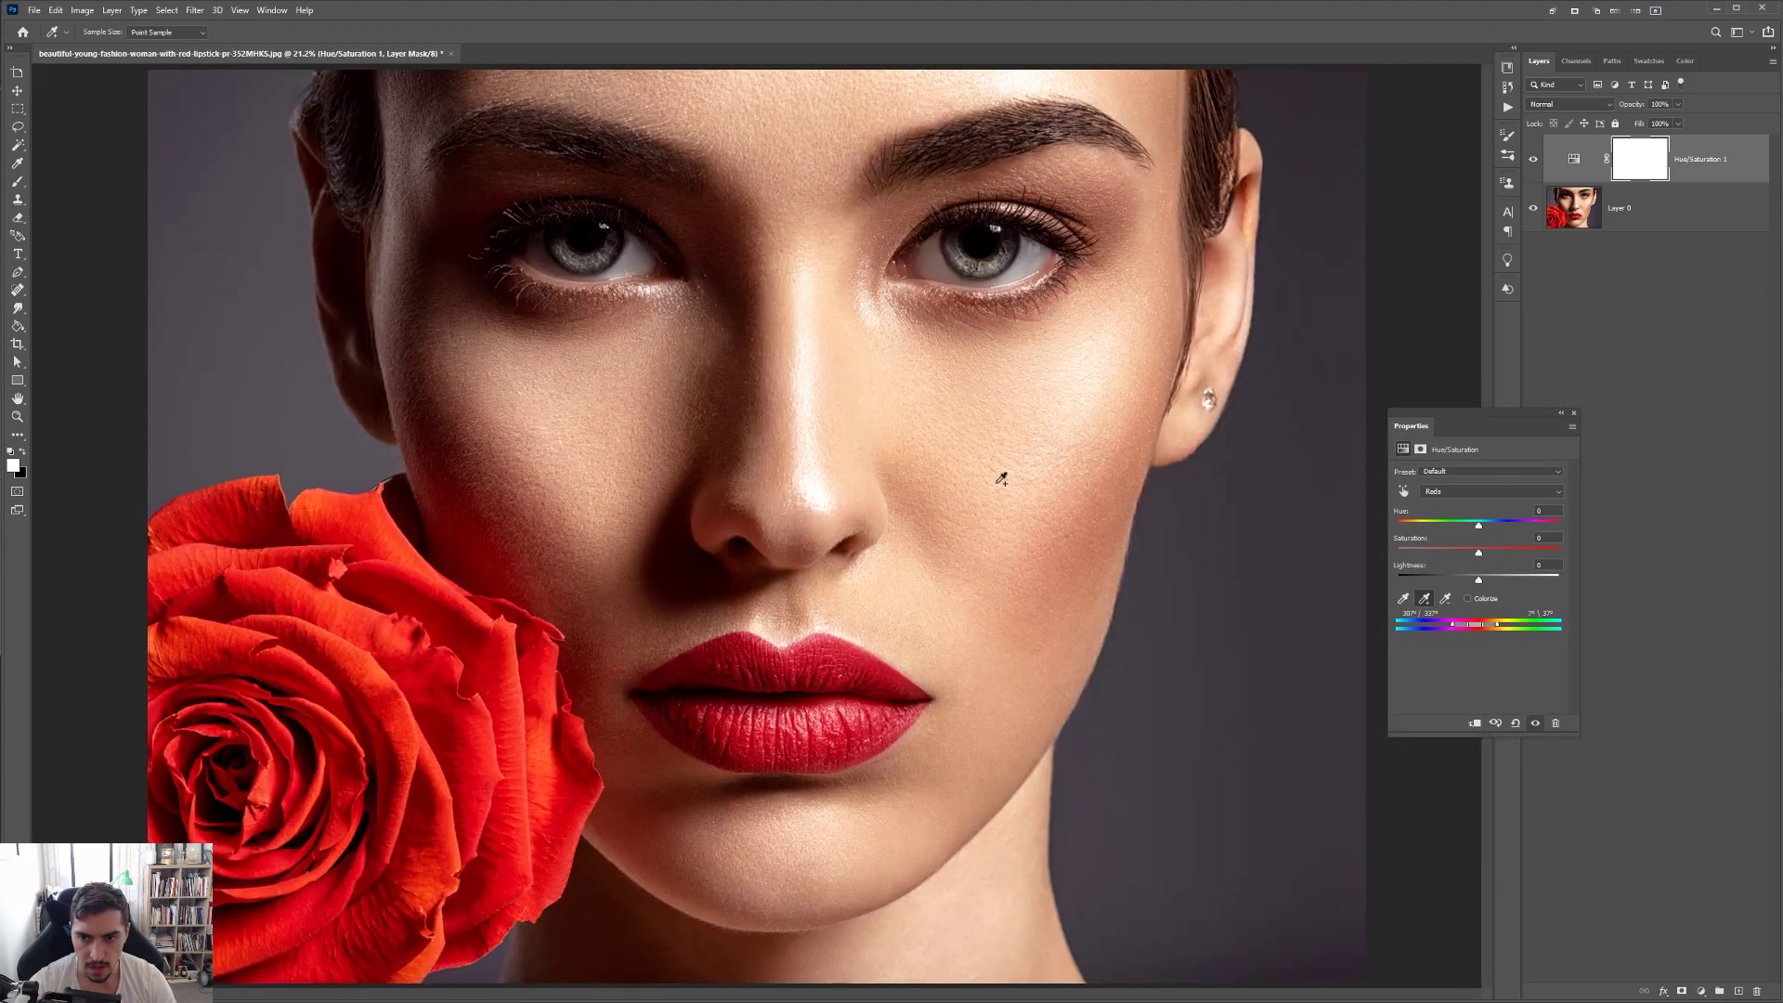
{"action": "left_click_drag", "start_coordinate": [1497, 418], "coordinate": [1237, 434]}
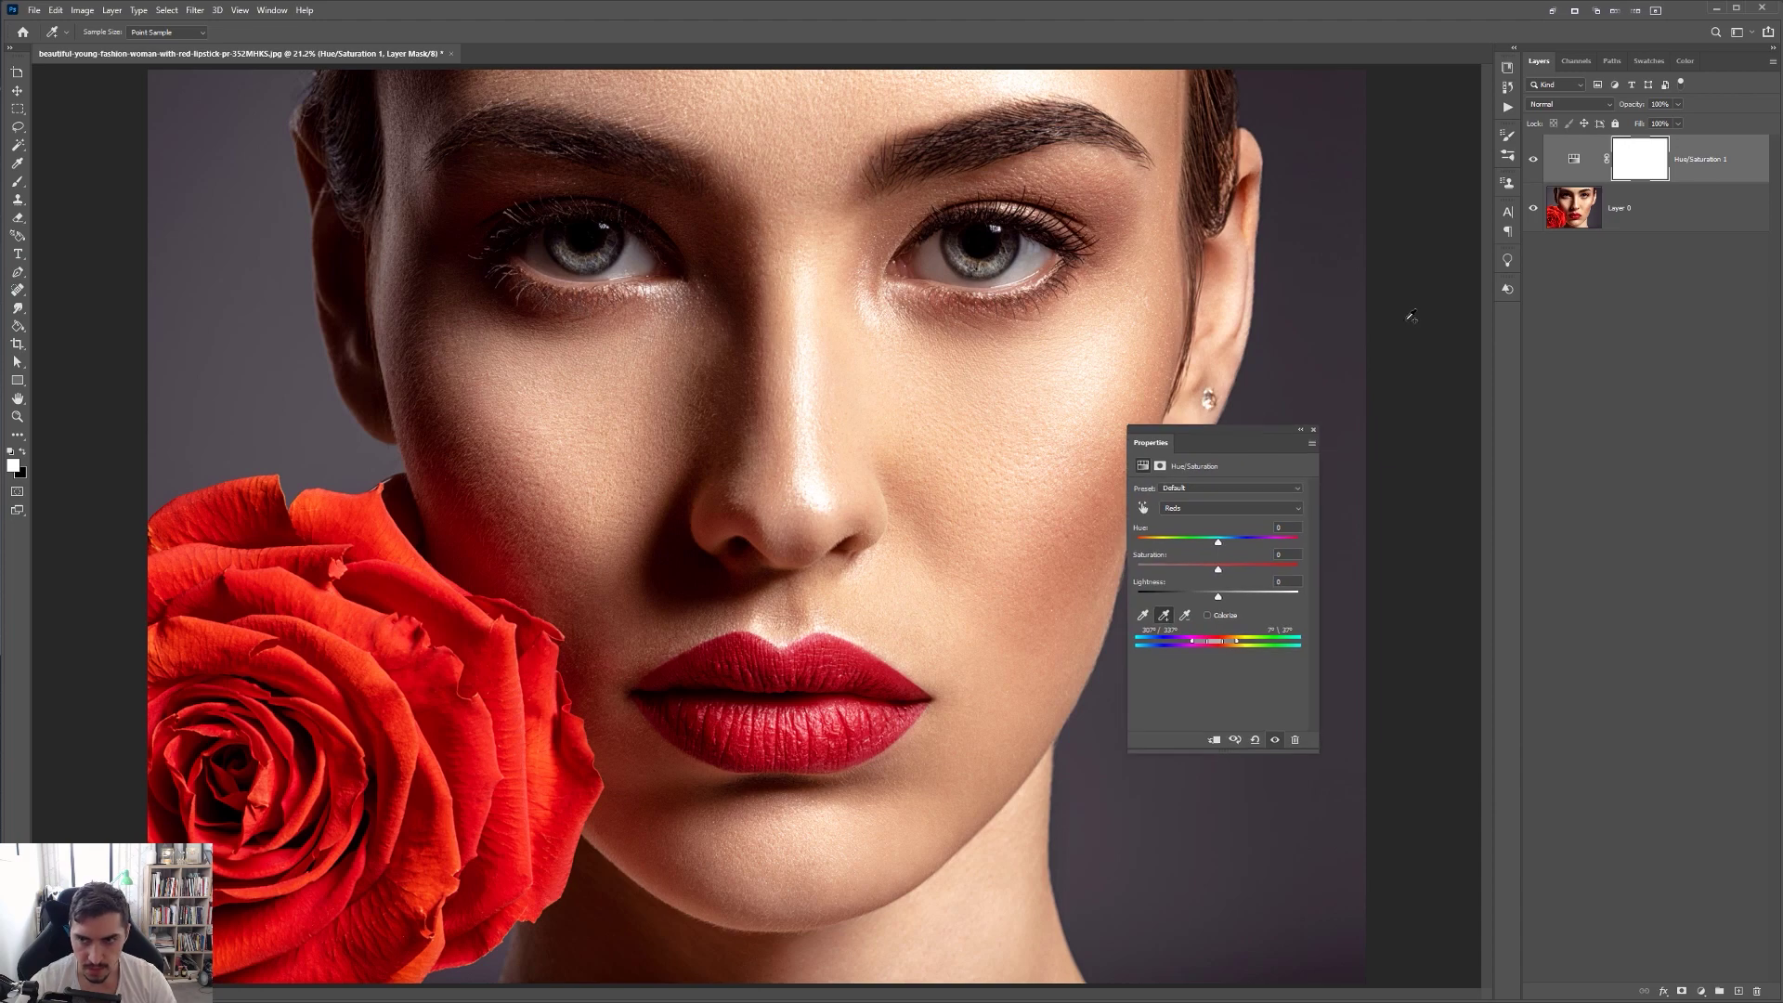
Invert the Hue/Saturation layer's mask to black
{"action": "left_click", "coordinate": [1654, 166]}
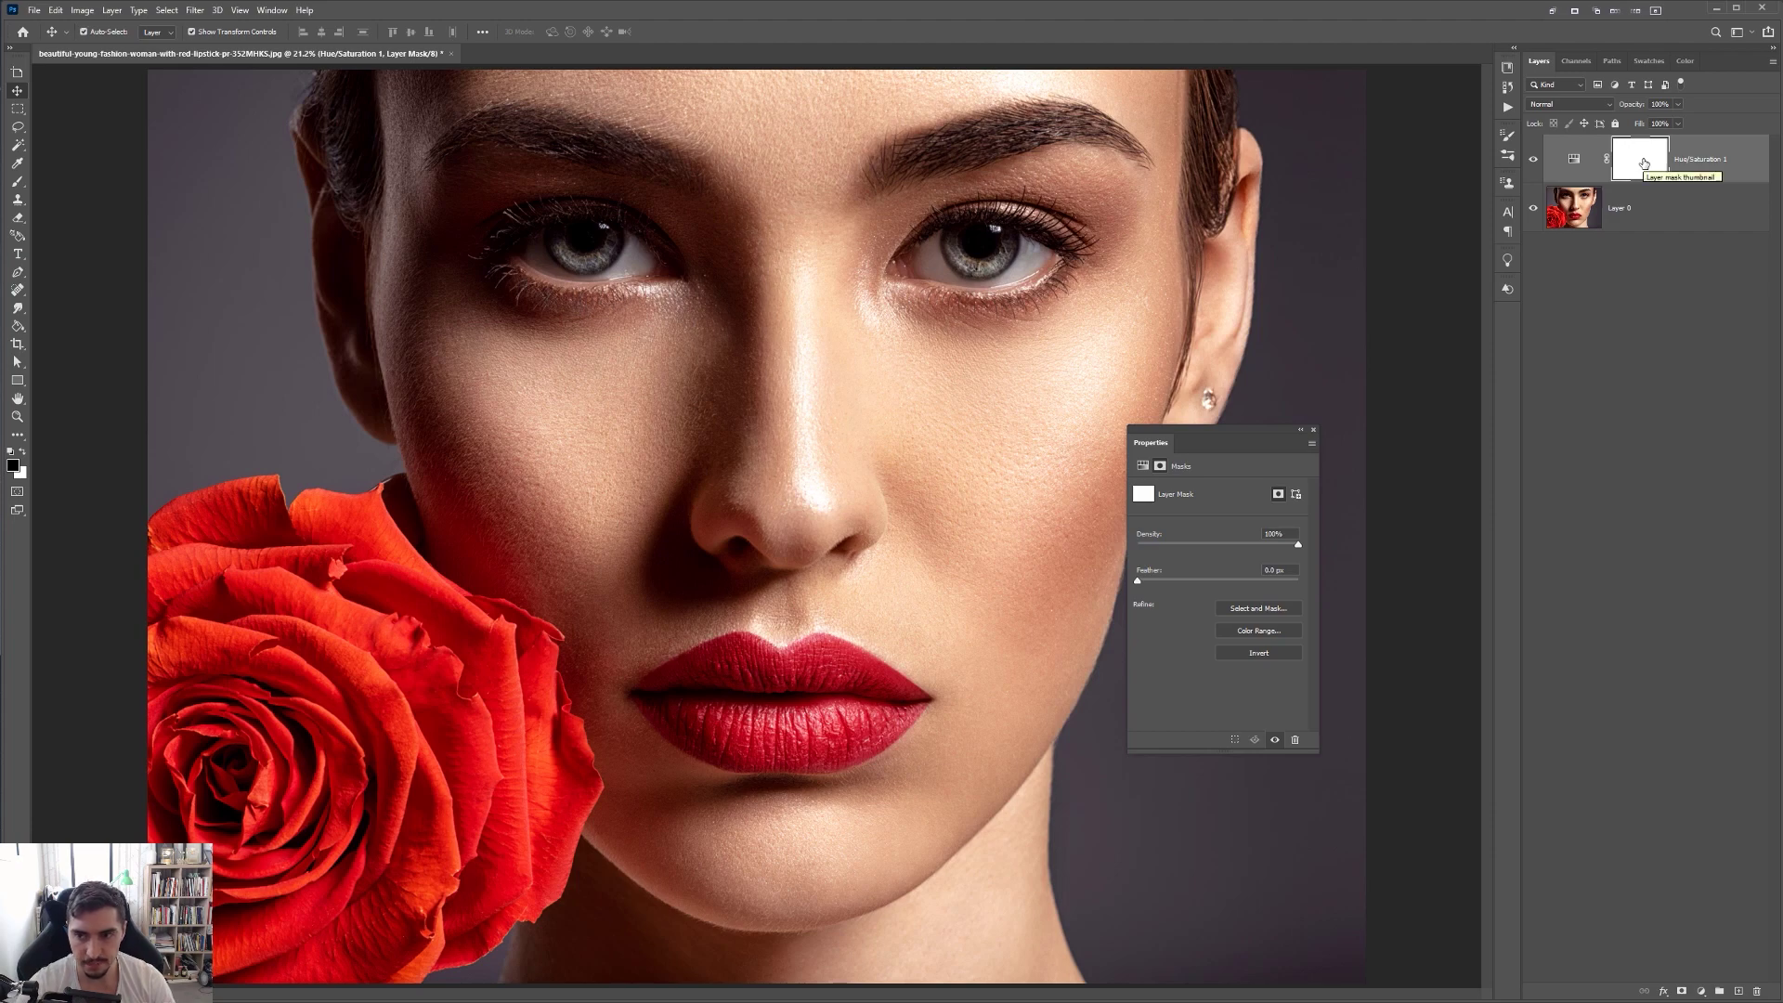
{"action": "key", "text": "x"}
{"action": "key", "text": "ctrl+i"}
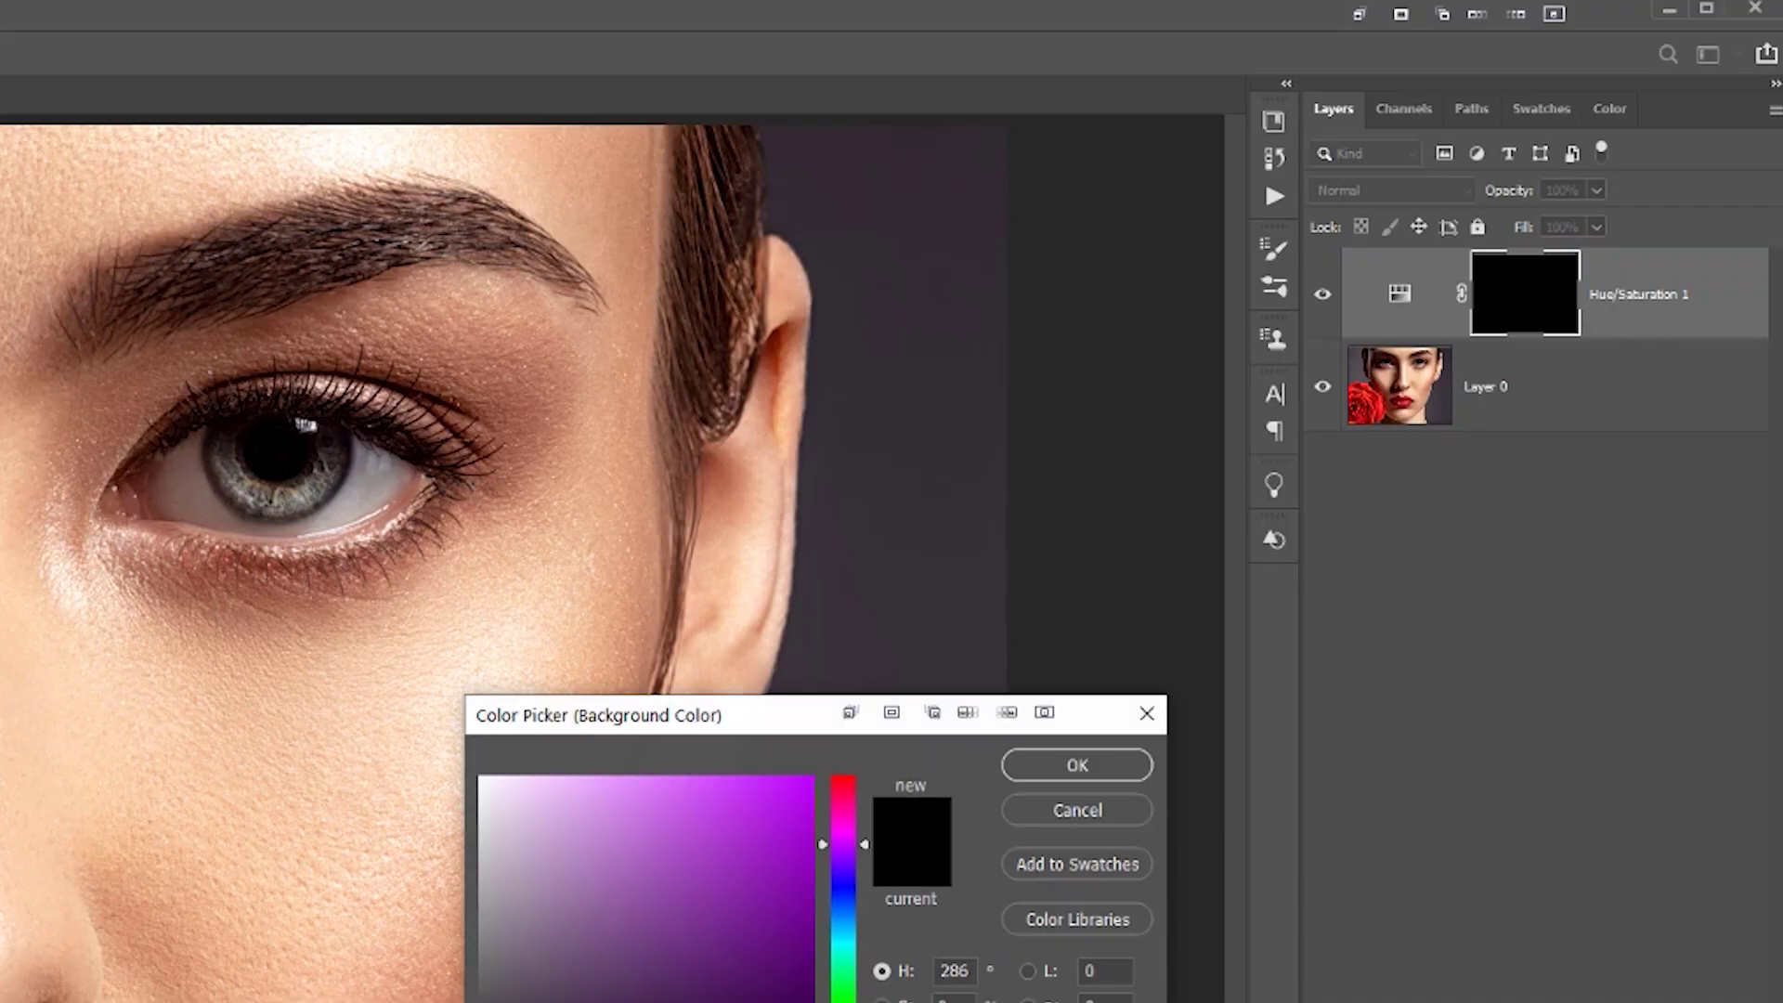
{"action": "key", "text": "Escape"}
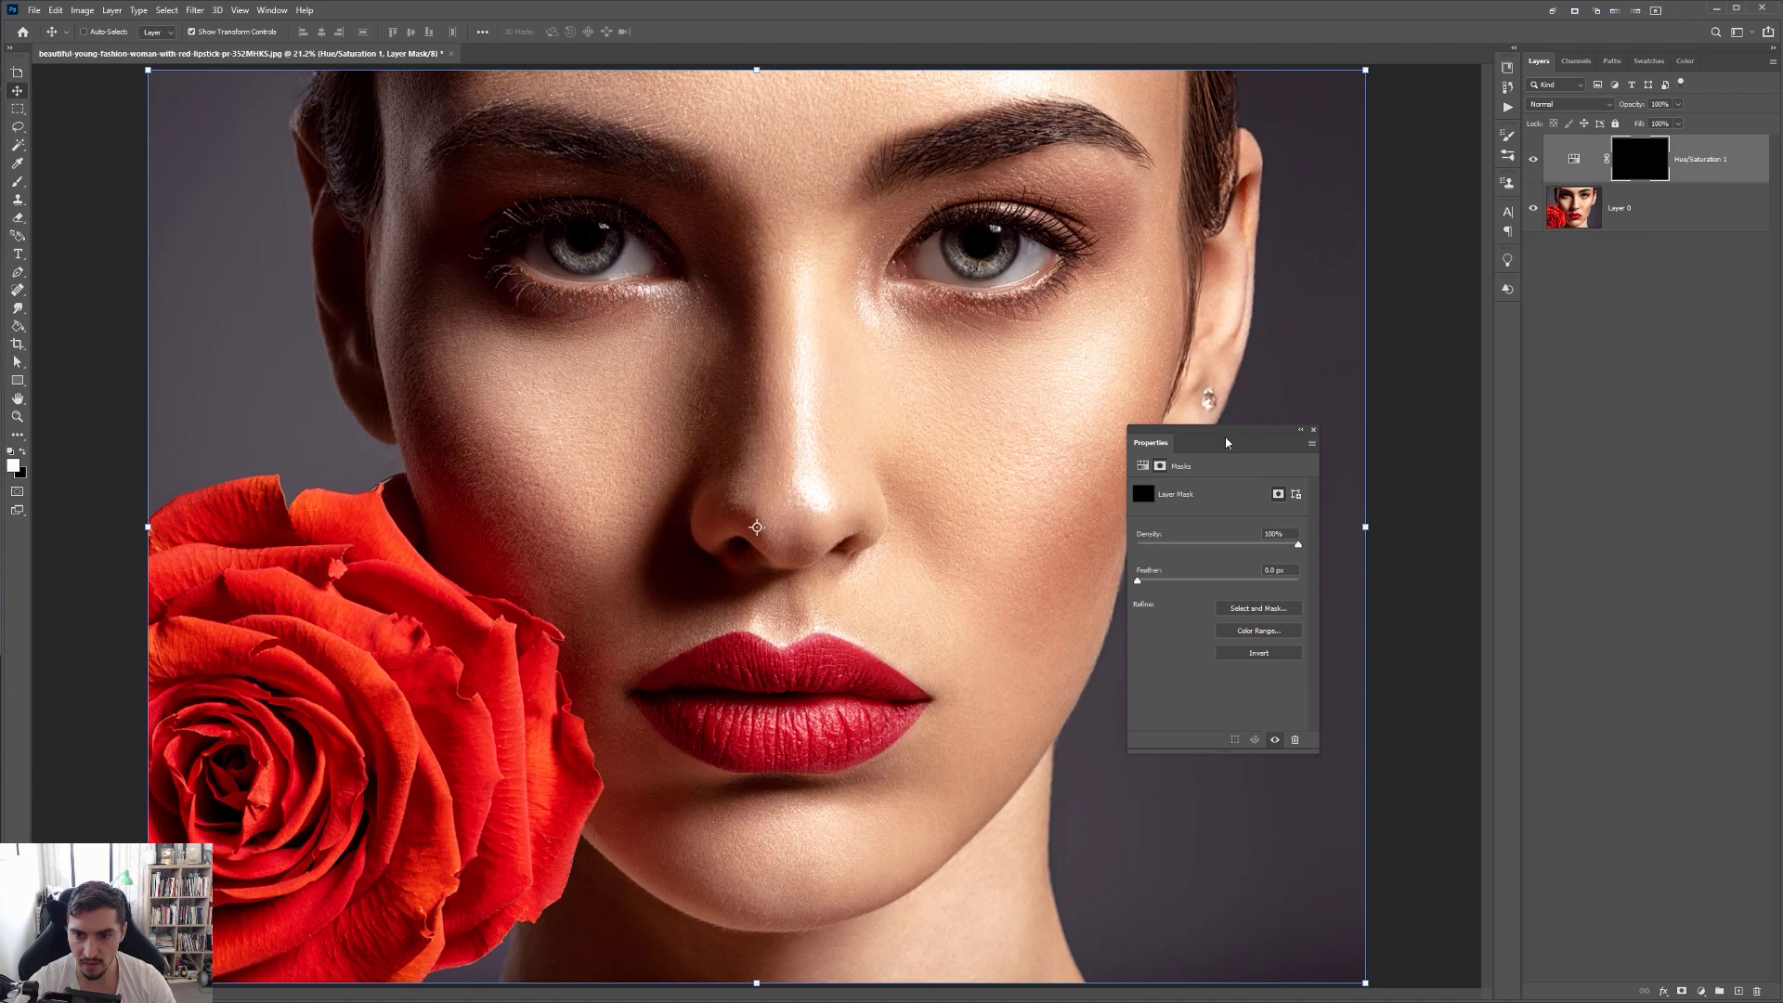
{"action": "left_click_drag", "start_coordinate": [1200, 429], "coordinate": [1285, 471]}
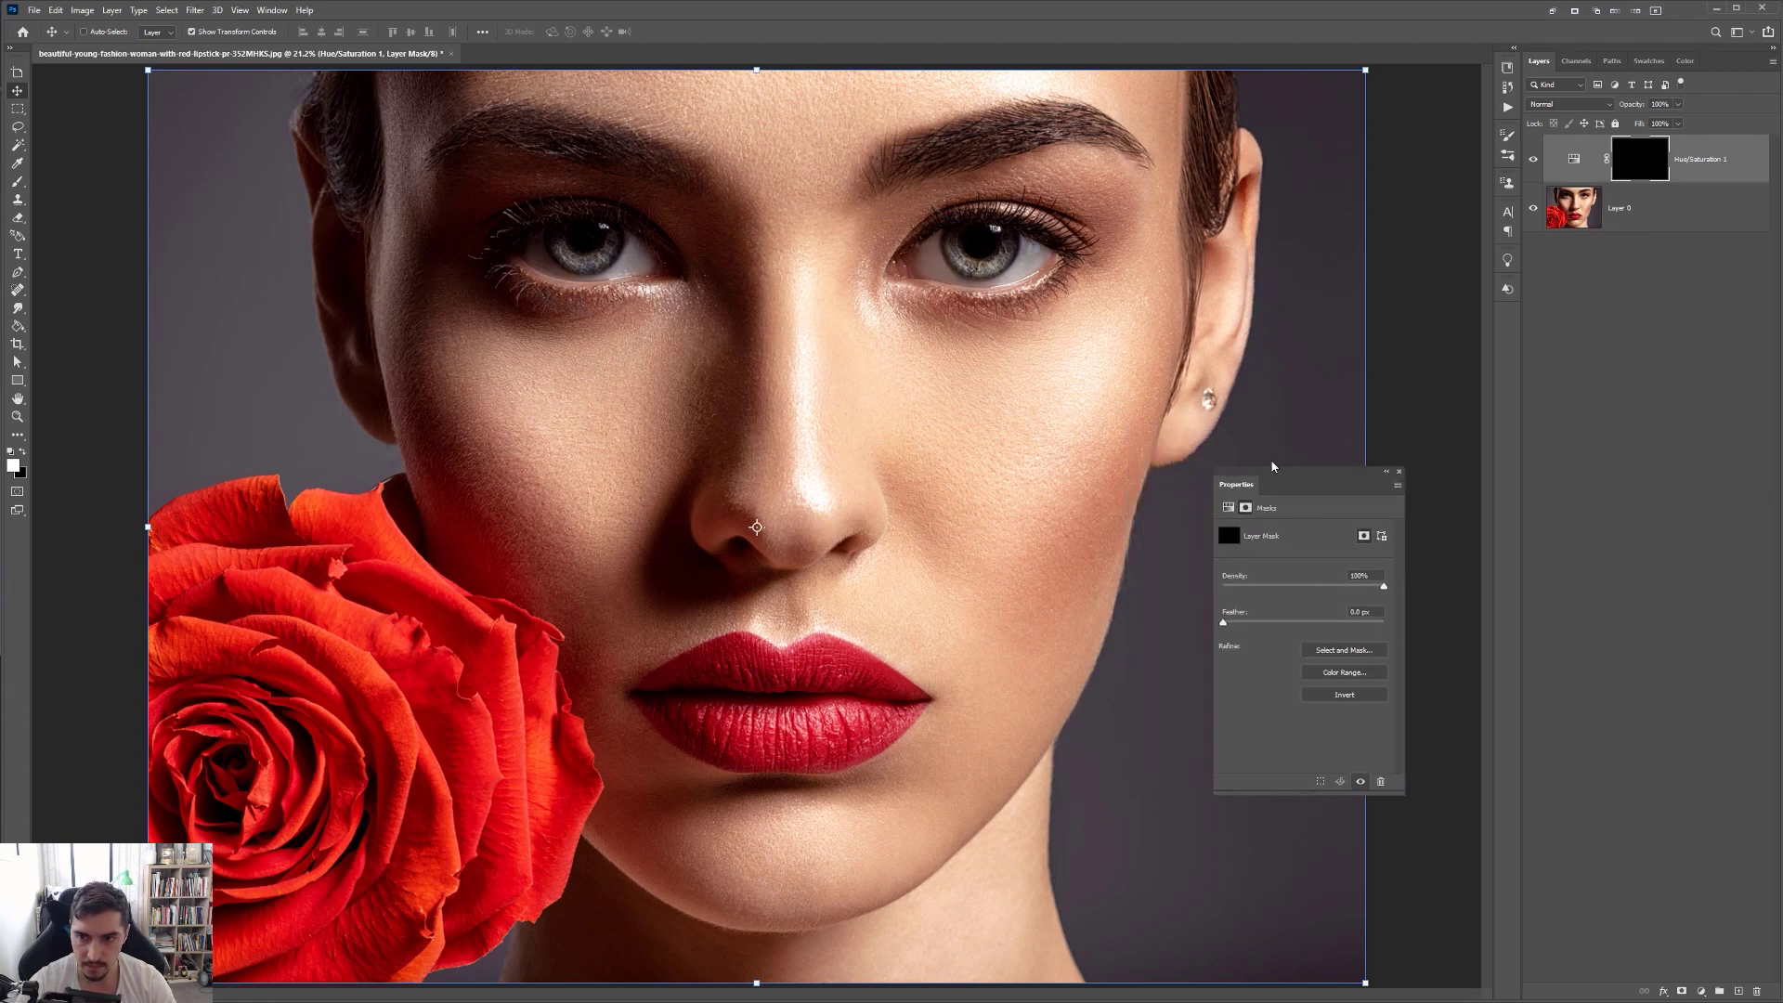
Set up the Brush tool with 100% hardness, keeping white as the foreground colour
{"action": "key", "text": "b"}
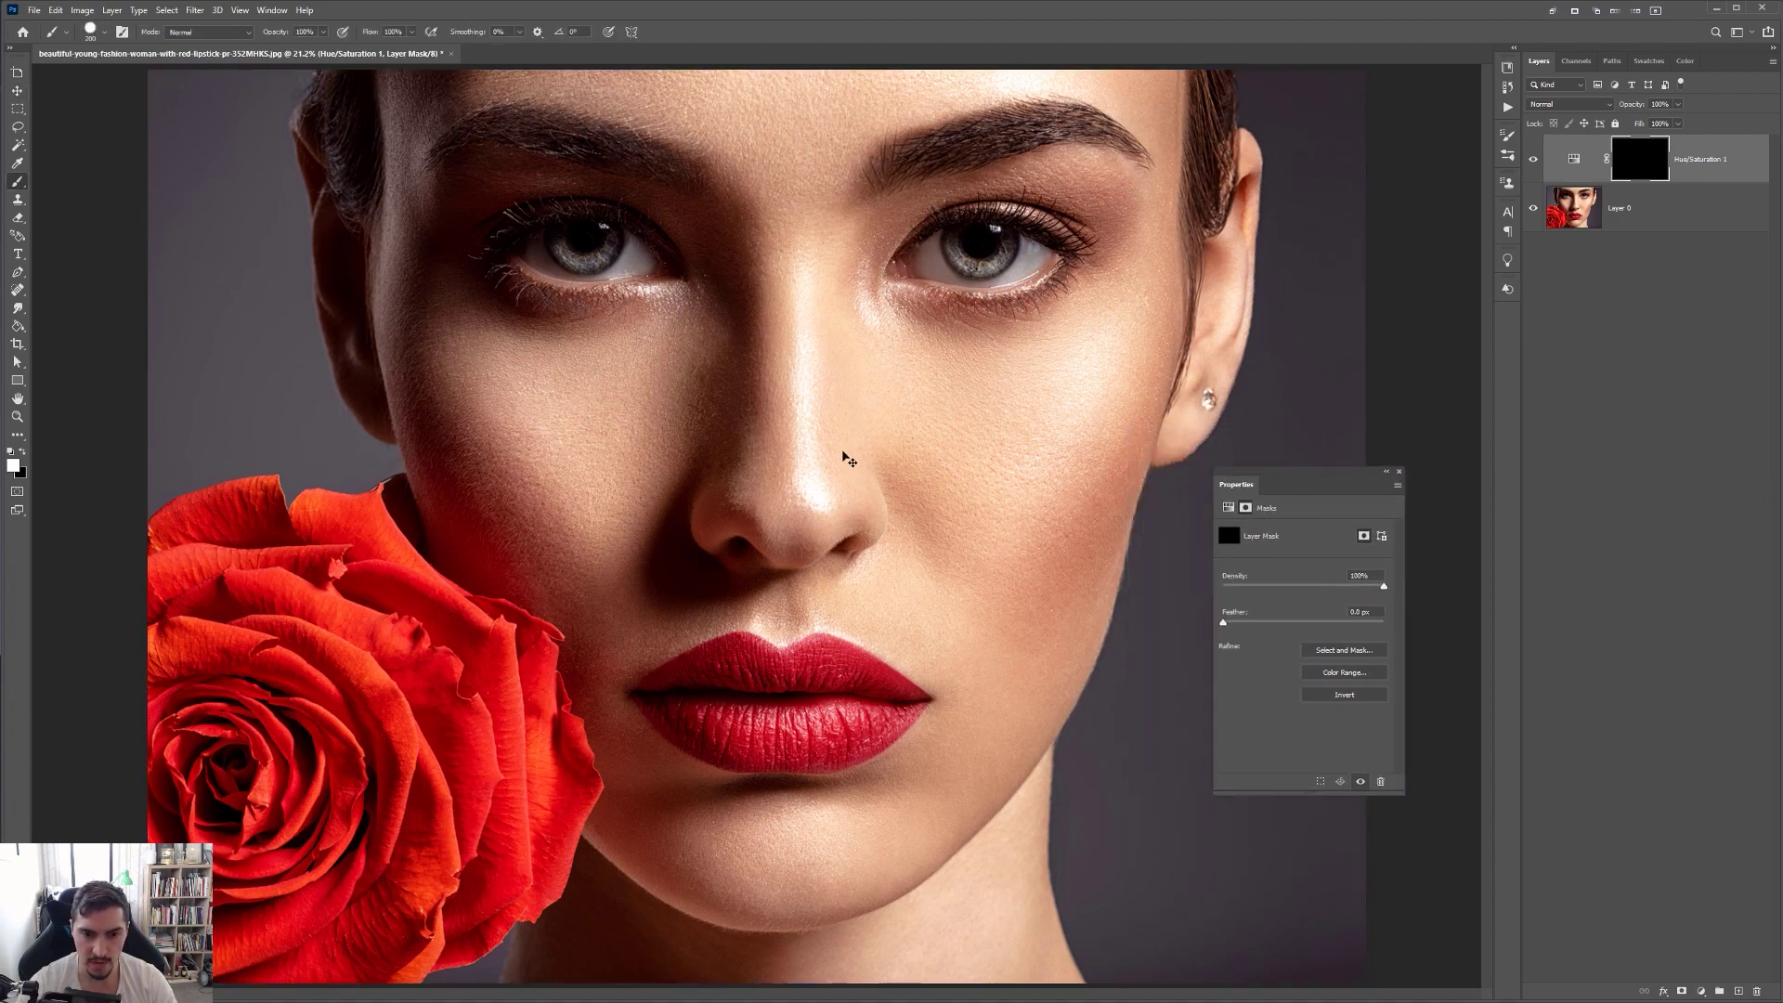
{"action": "left_click", "coordinate": [106, 34]}
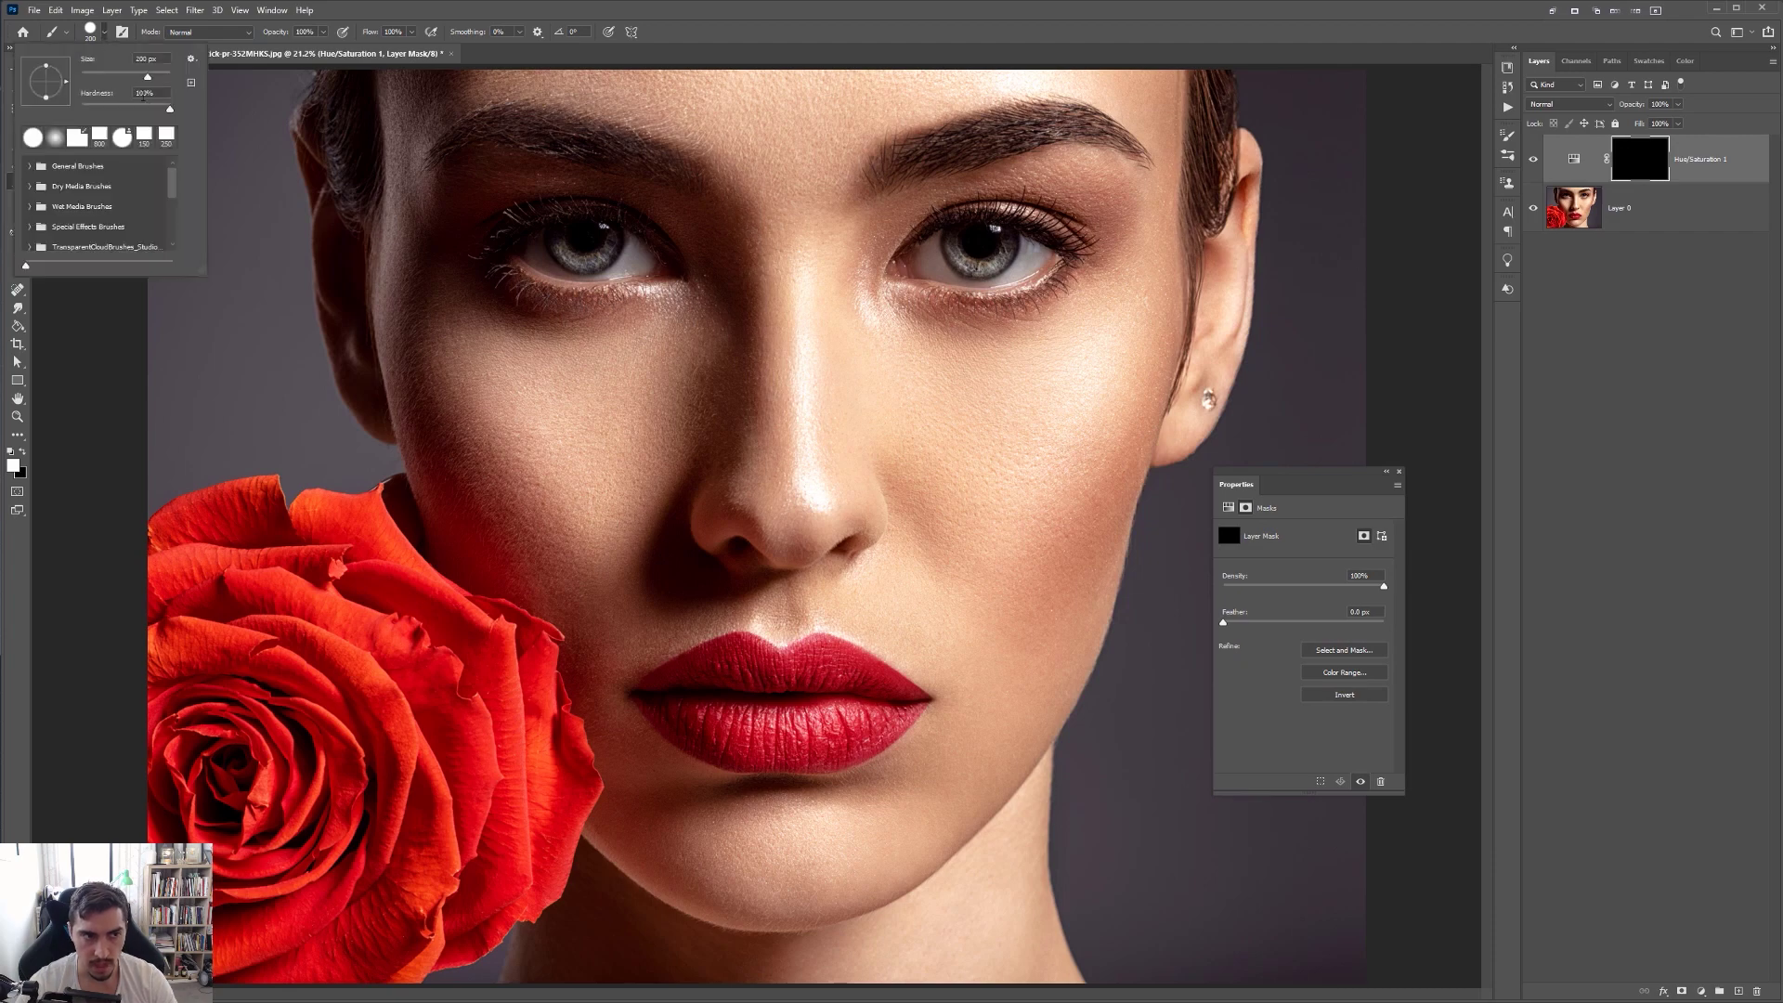
{"action": "mouse_move", "coordinate": [169, 109]}
{"action": "left_mouse_down"}
{"action": "mouse_move", "coordinate": [109, 110]}
{"action": "mouse_move", "coordinate": [176, 108]}
{"action": "left_mouse_up"}
{"action": "double_click", "coordinate": [146, 93]}
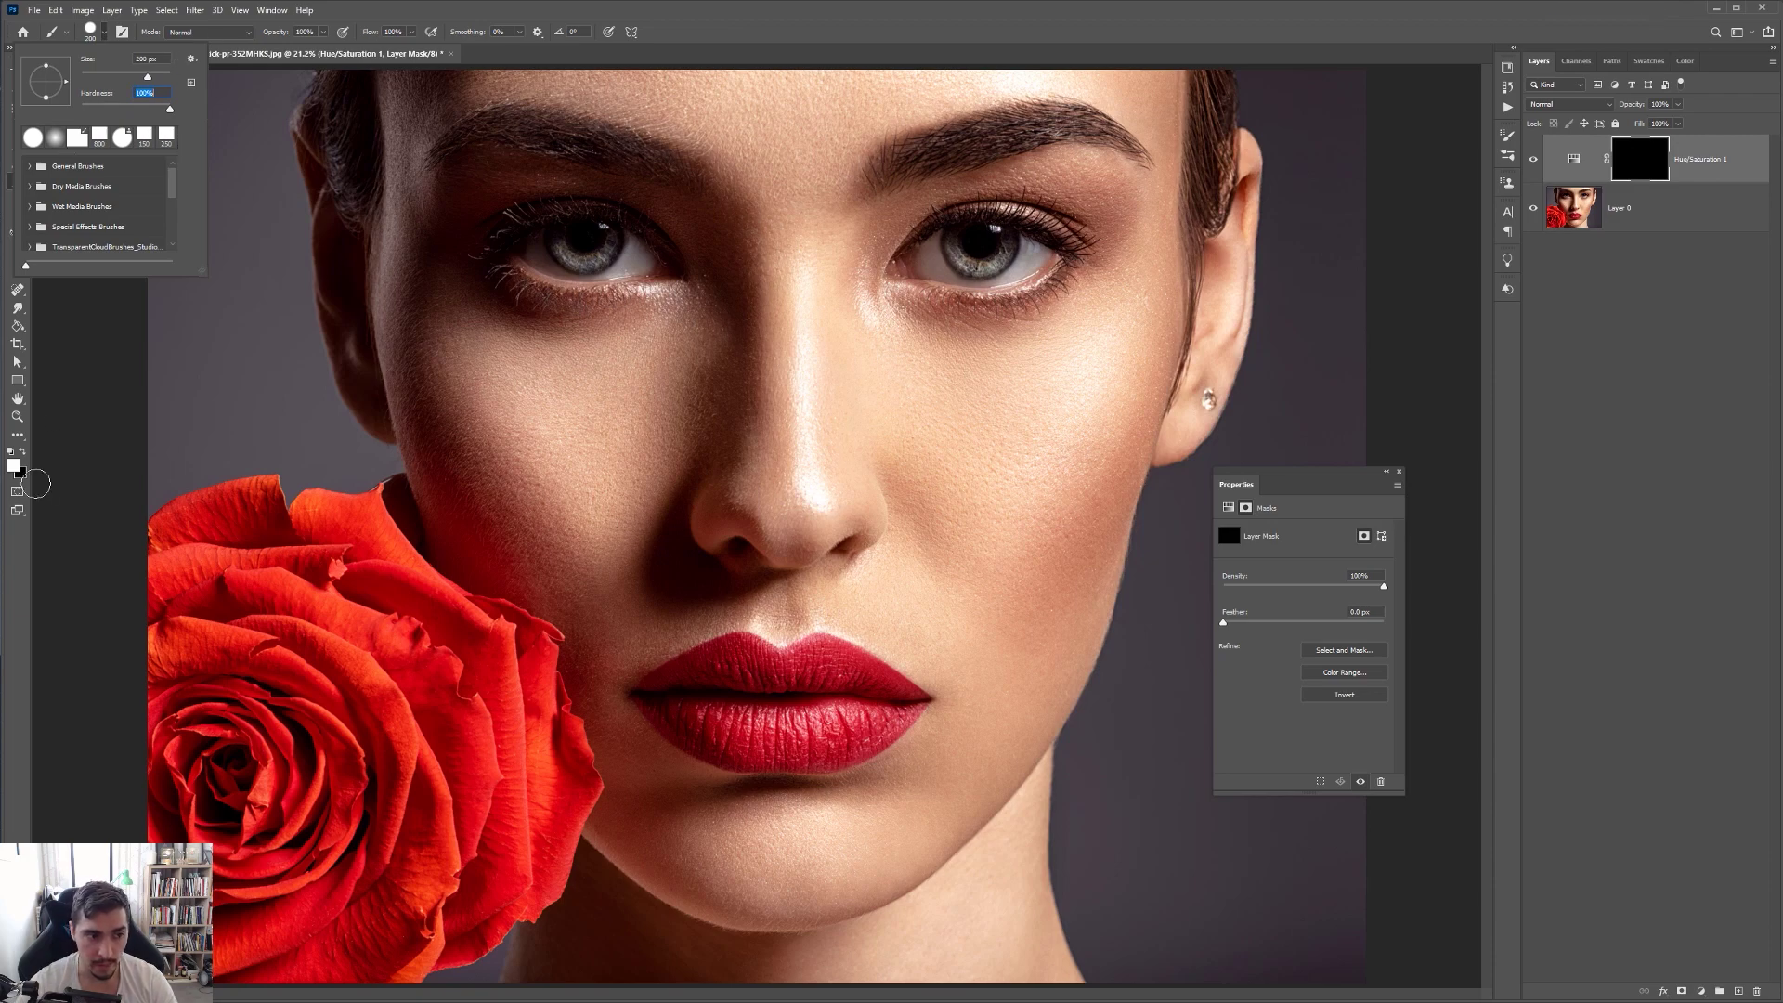
{"action": "left_click", "coordinate": [12, 465]}
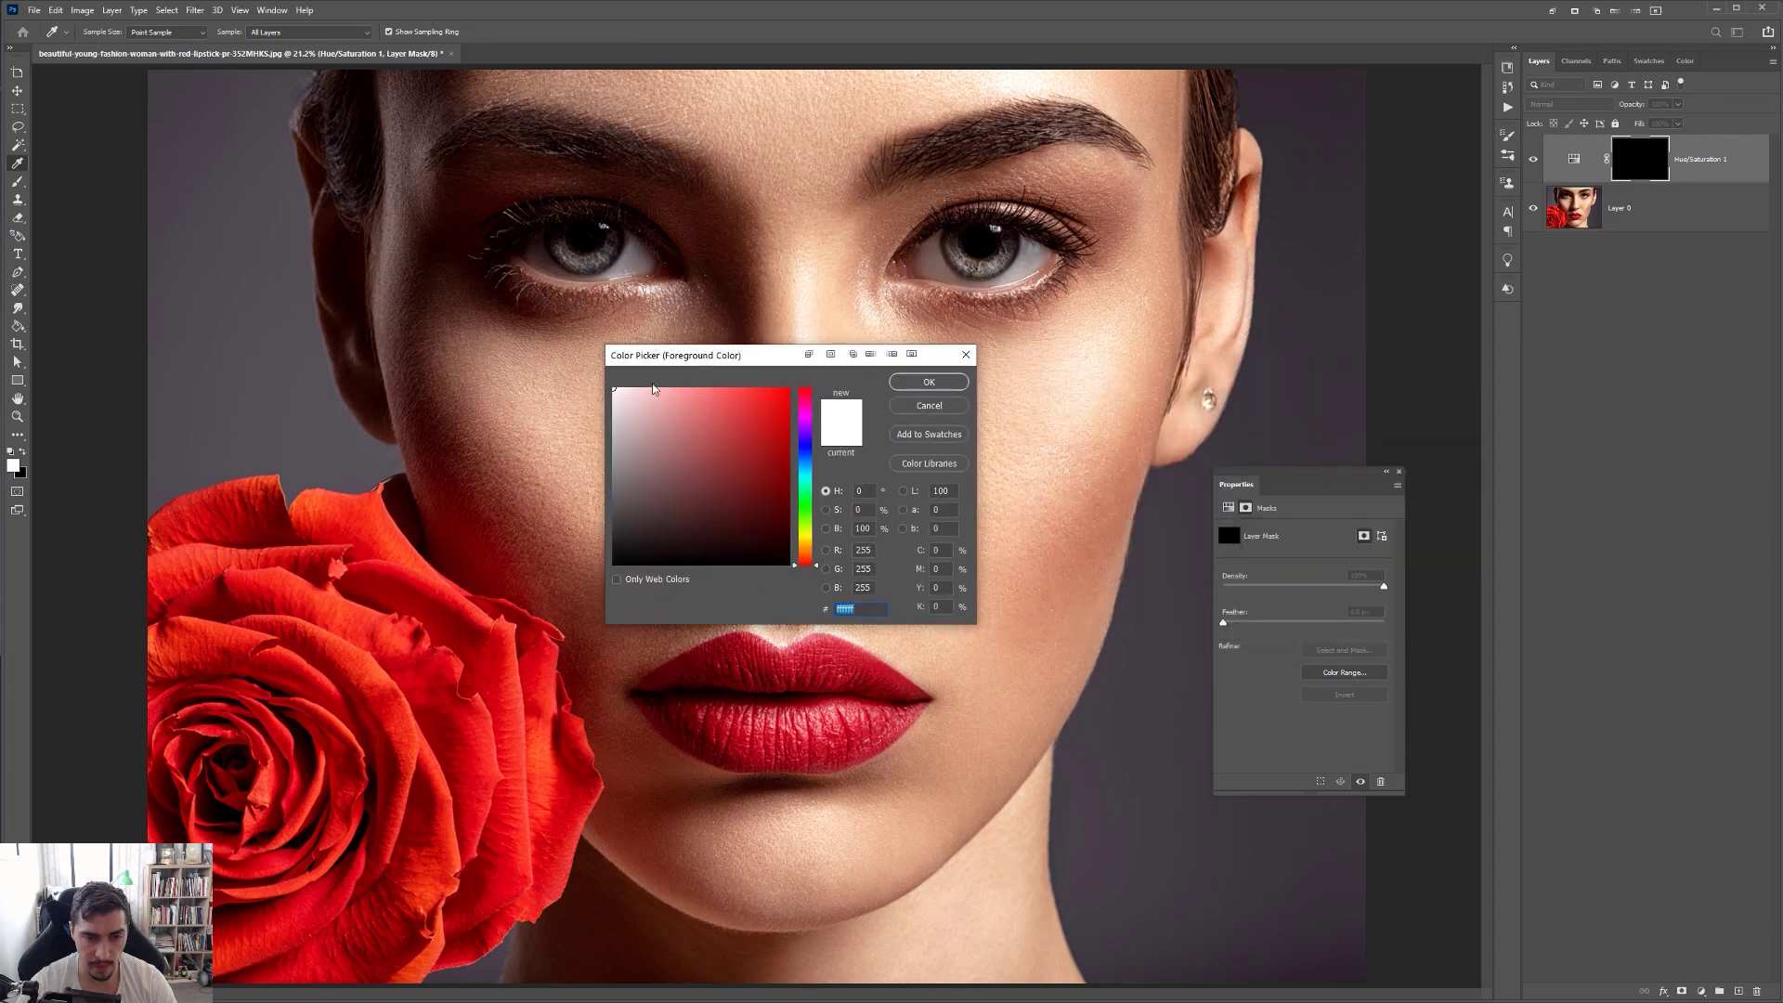
{"action": "left_click", "coordinate": [924, 406]}
{"action": "key", "text": "b"}
Paint a rough white area over the upper and lower lips in the Hue/Saturation layer's mask
{"action": "scroll", "coordinate": [715, 706], "scroll_direction": "up", "scroll_amount": 3}
{"action": "scroll", "coordinate": [750, 696], "scroll_direction": "up", "scroll_amount": 4}
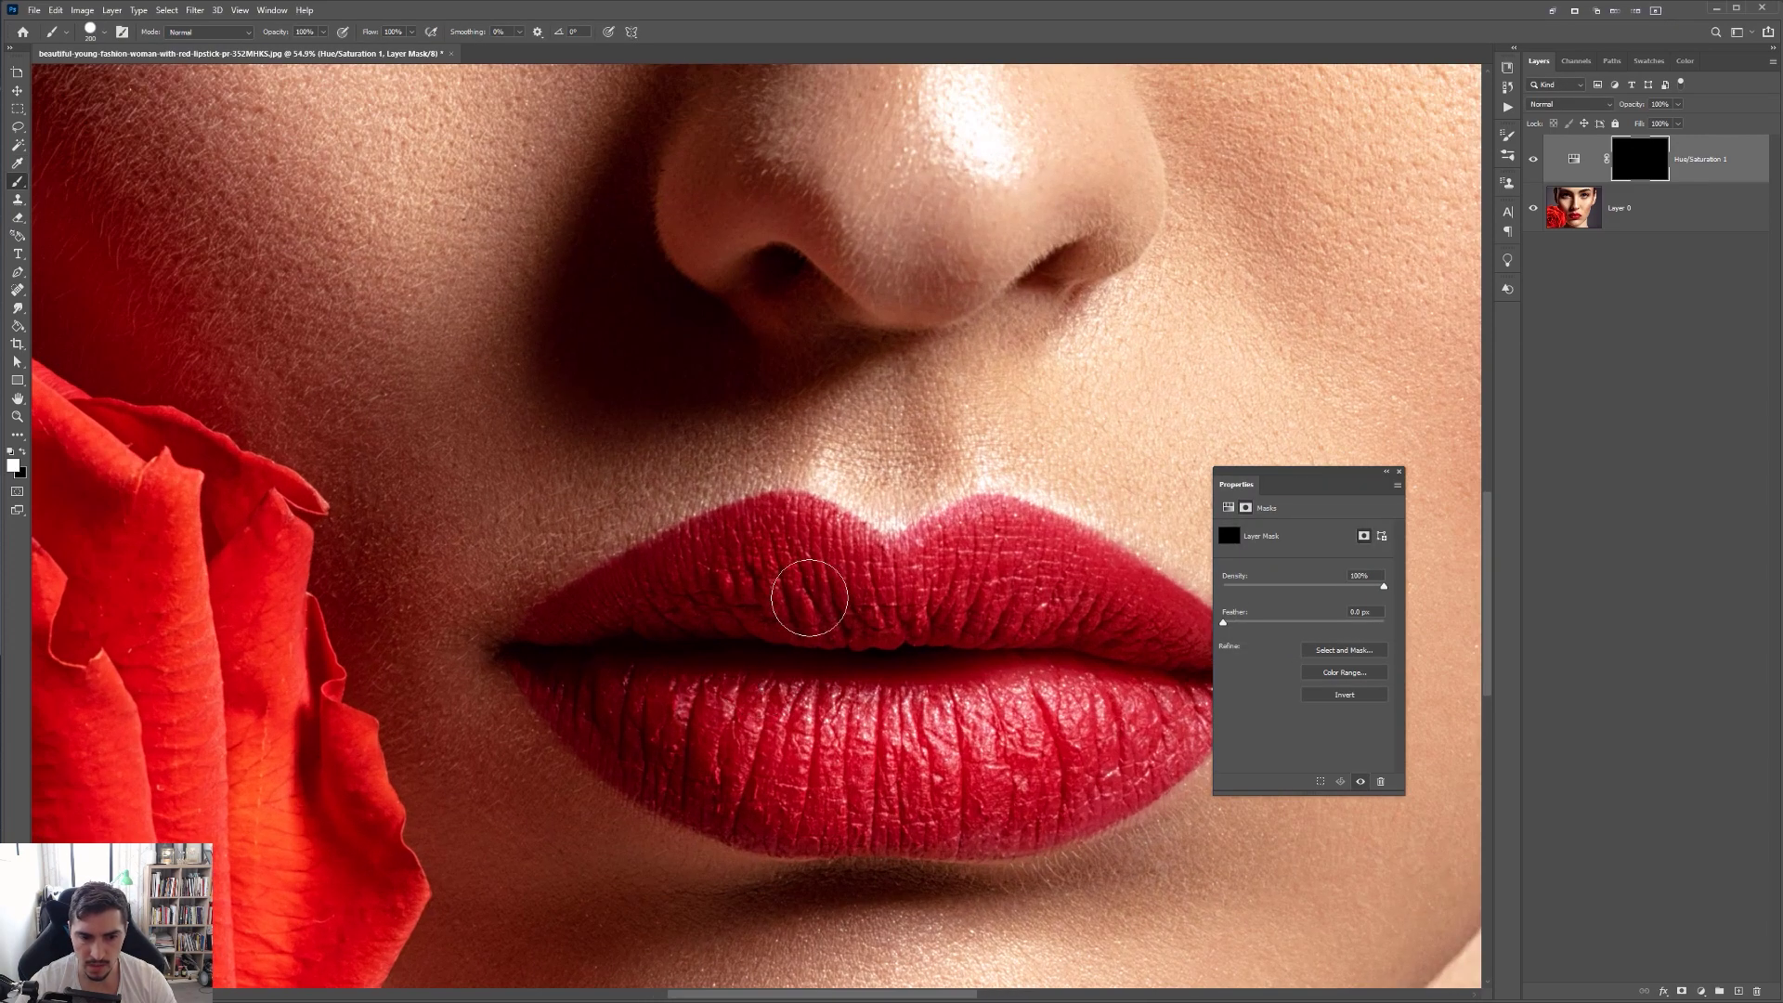
{"action": "left_click", "coordinate": [767, 592]}
{"action": "scroll", "coordinate": [836, 599], "scroll_direction": "up", "scroll_amount": 1}
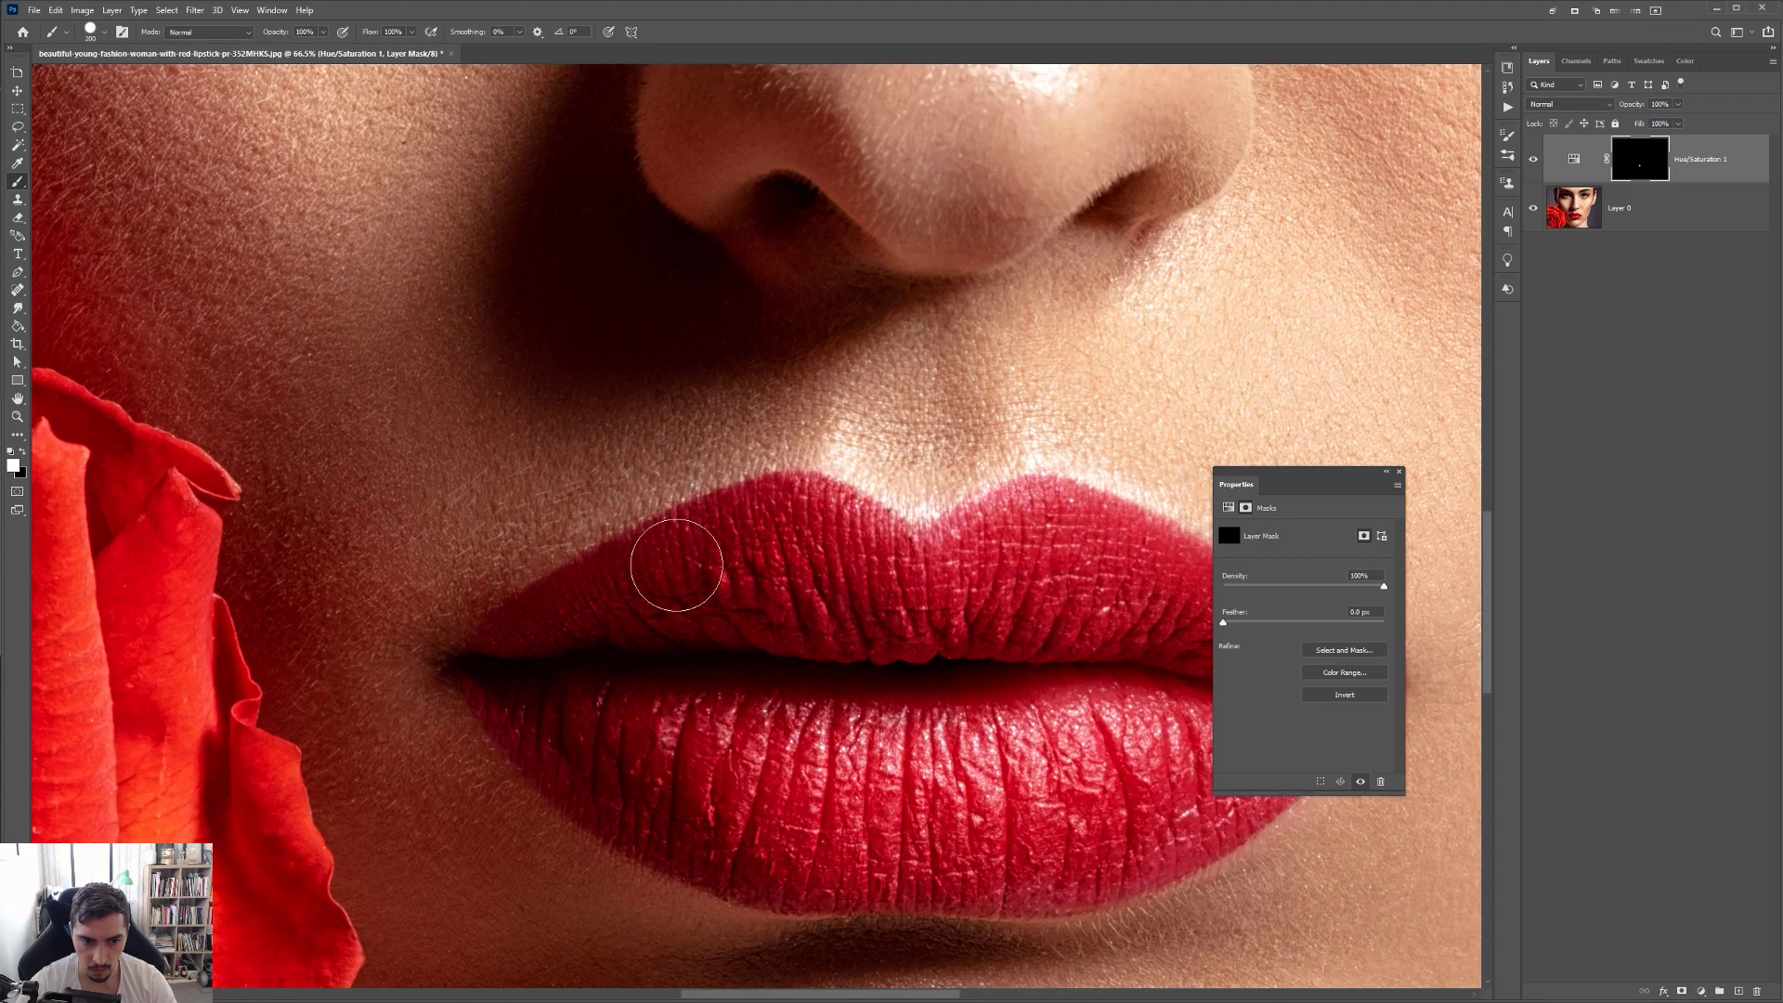
{"action": "mouse_move", "coordinate": [614, 762]}
{"action": "left_mouse_down"}
{"action": "mouse_move", "coordinate": [786, 856]}
{"action": "mouse_move", "coordinate": [918, 850]}
{"action": "mouse_move", "coordinate": [740, 752]}
{"action": "mouse_move", "coordinate": [1095, 785]}
{"action": "left_mouse_up"}
{"action": "left_click_drag", "start_coordinate": [984, 852], "coordinate": [648, 825]}
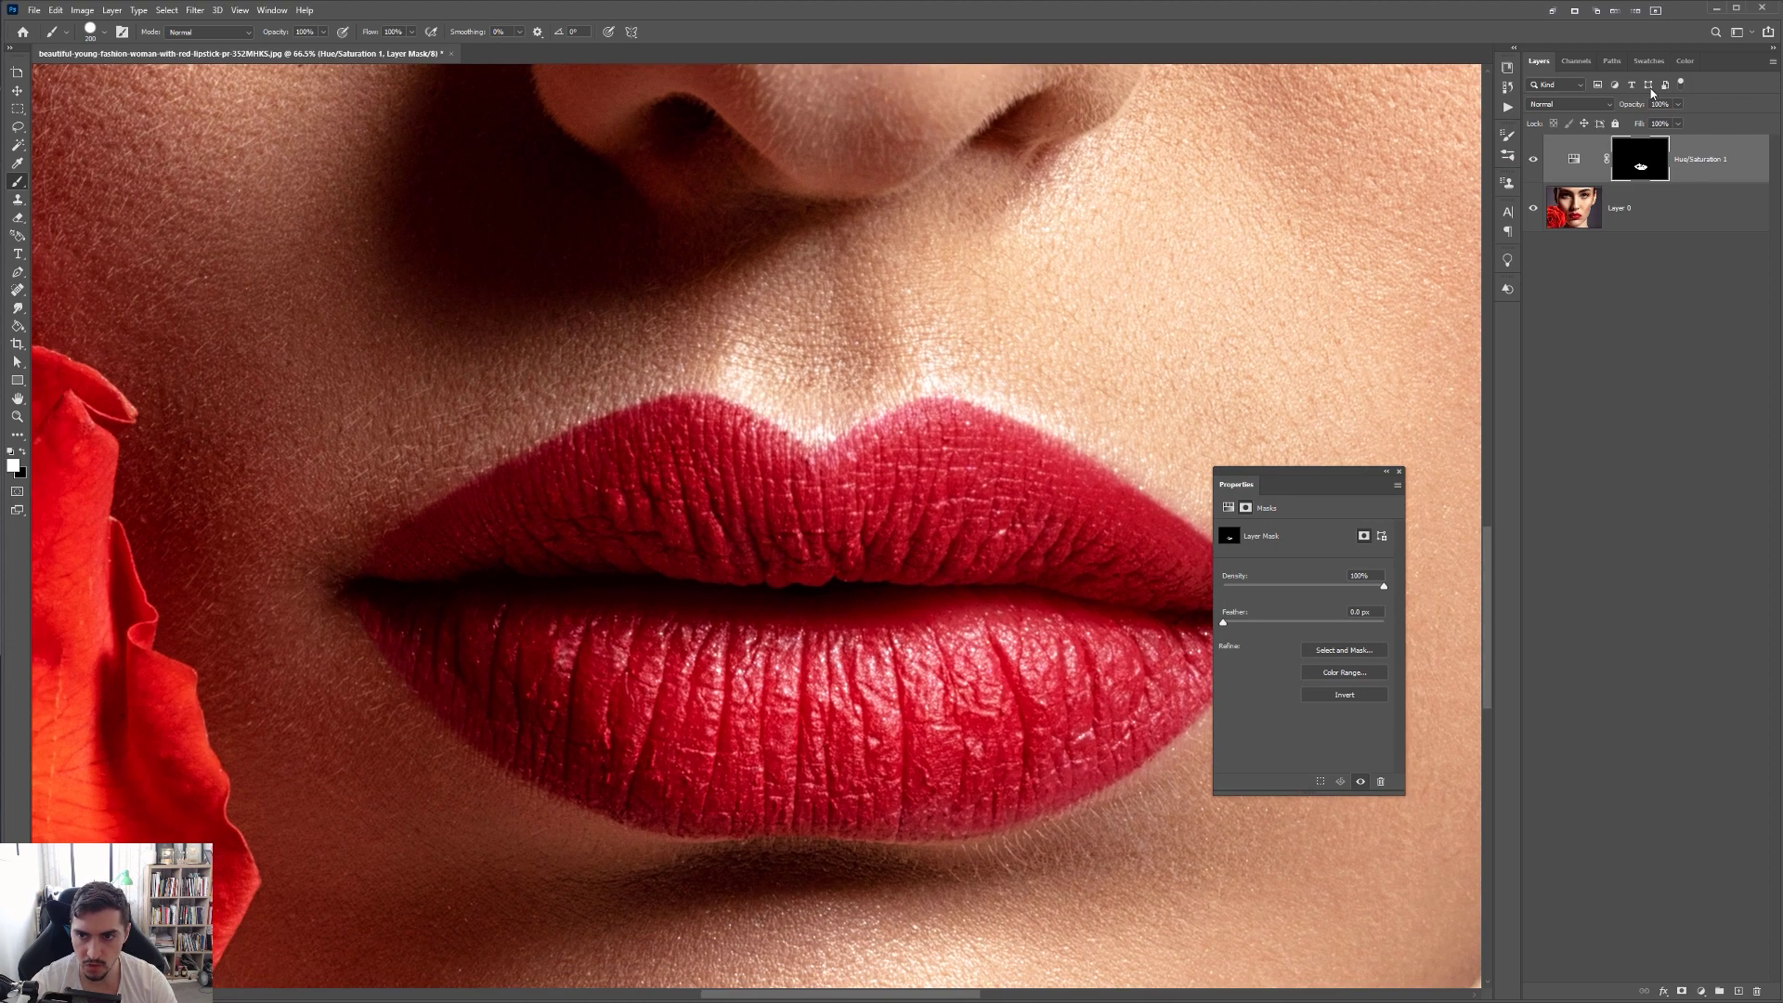
Shift the Hue/Saturation adjustment's master hue so the lips turn purple, and raise its saturation to about +58
{"action": "left_click", "coordinate": [1564, 147]}
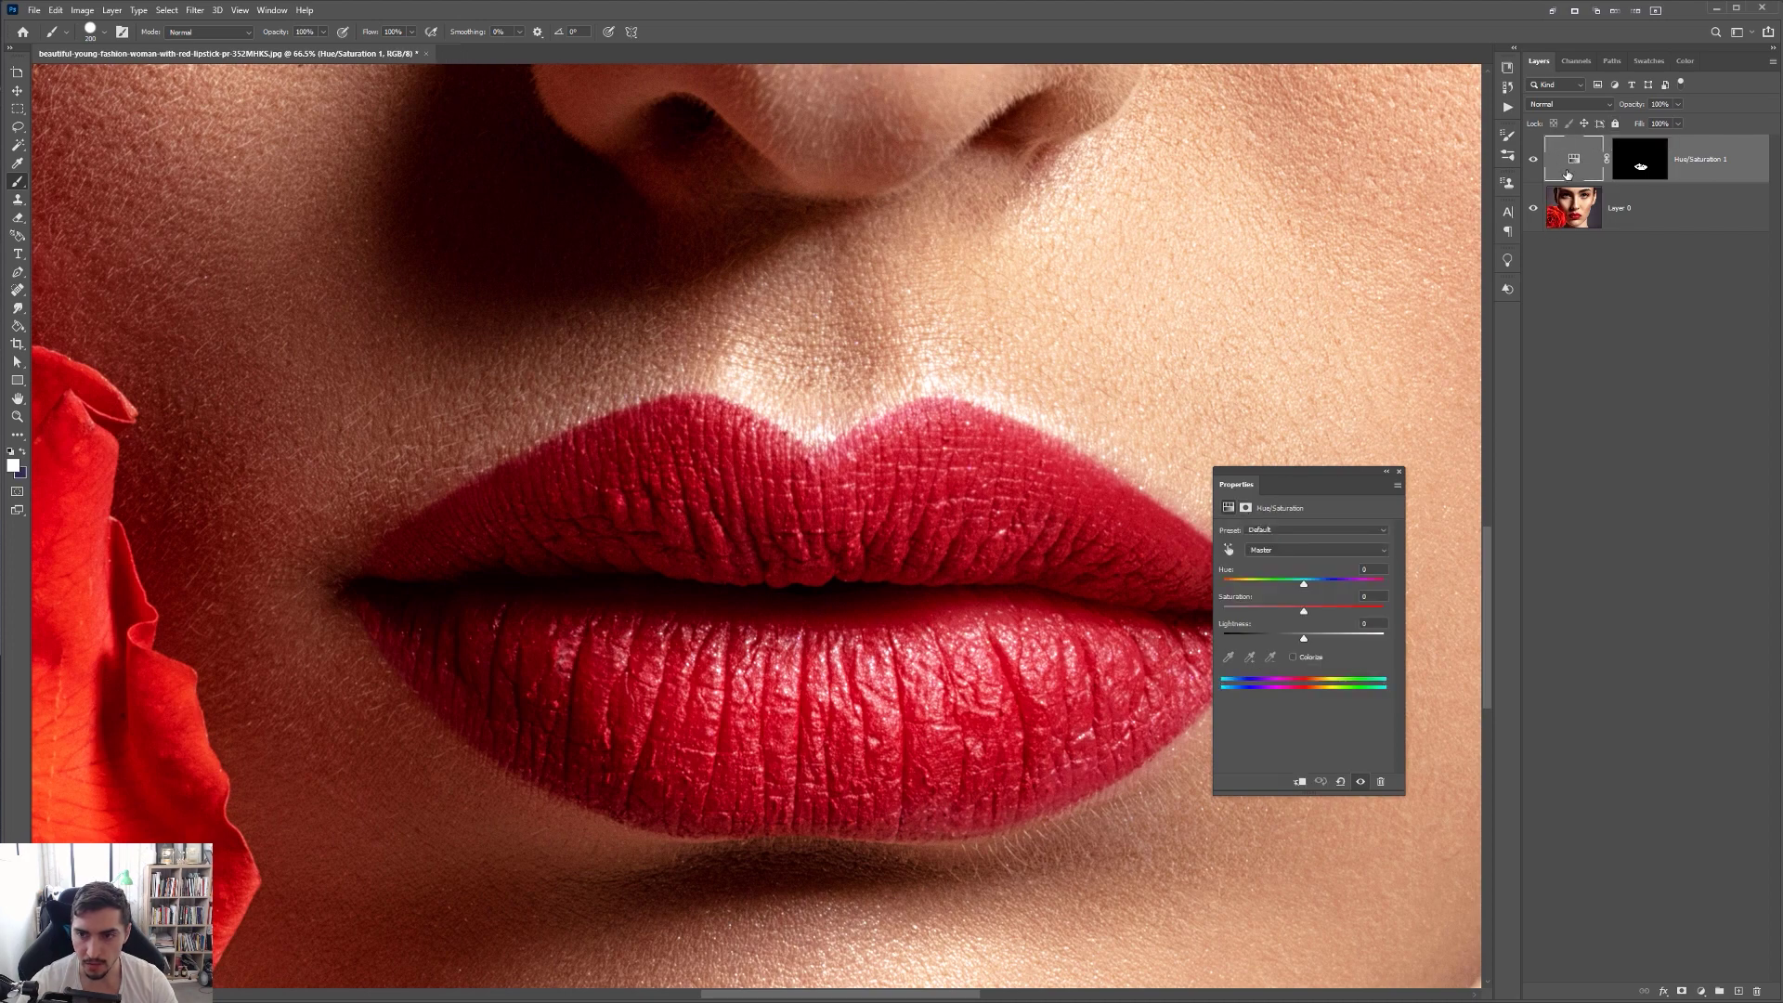
{"action": "left_click_drag", "start_coordinate": [1298, 473], "coordinate": [1263, 334]}
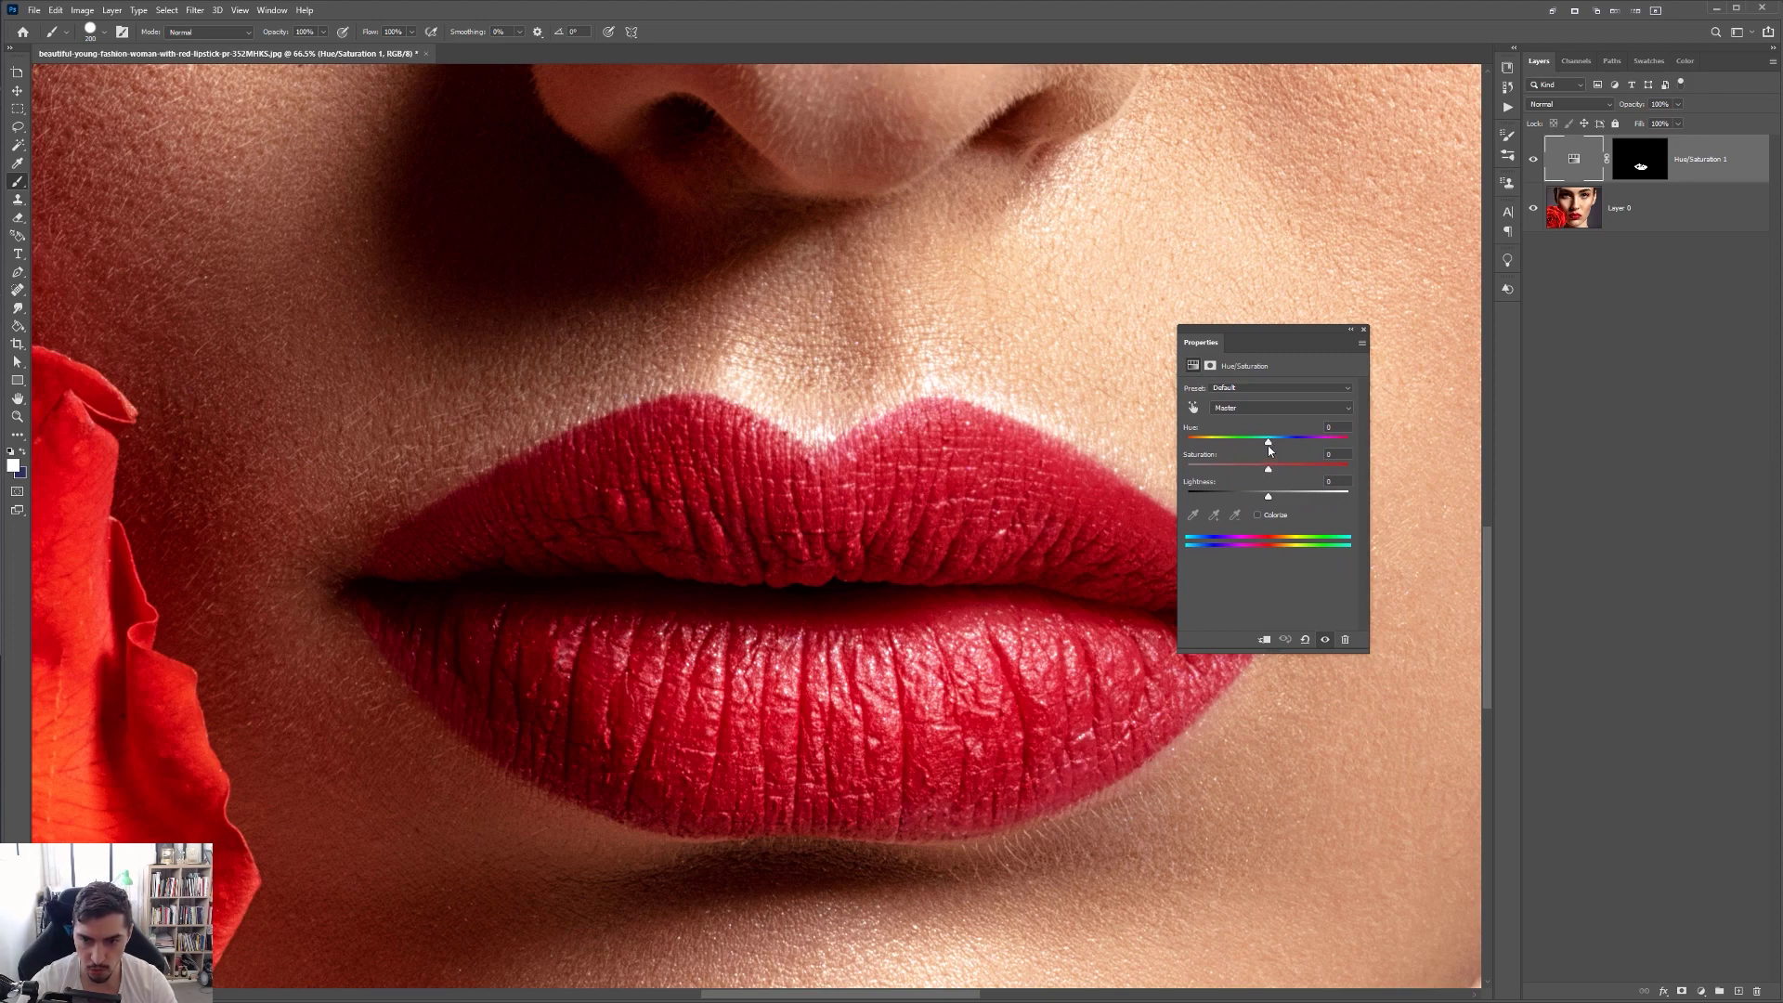
{"action": "left_click_drag", "start_coordinate": [1268, 443], "coordinate": [1227, 441]}
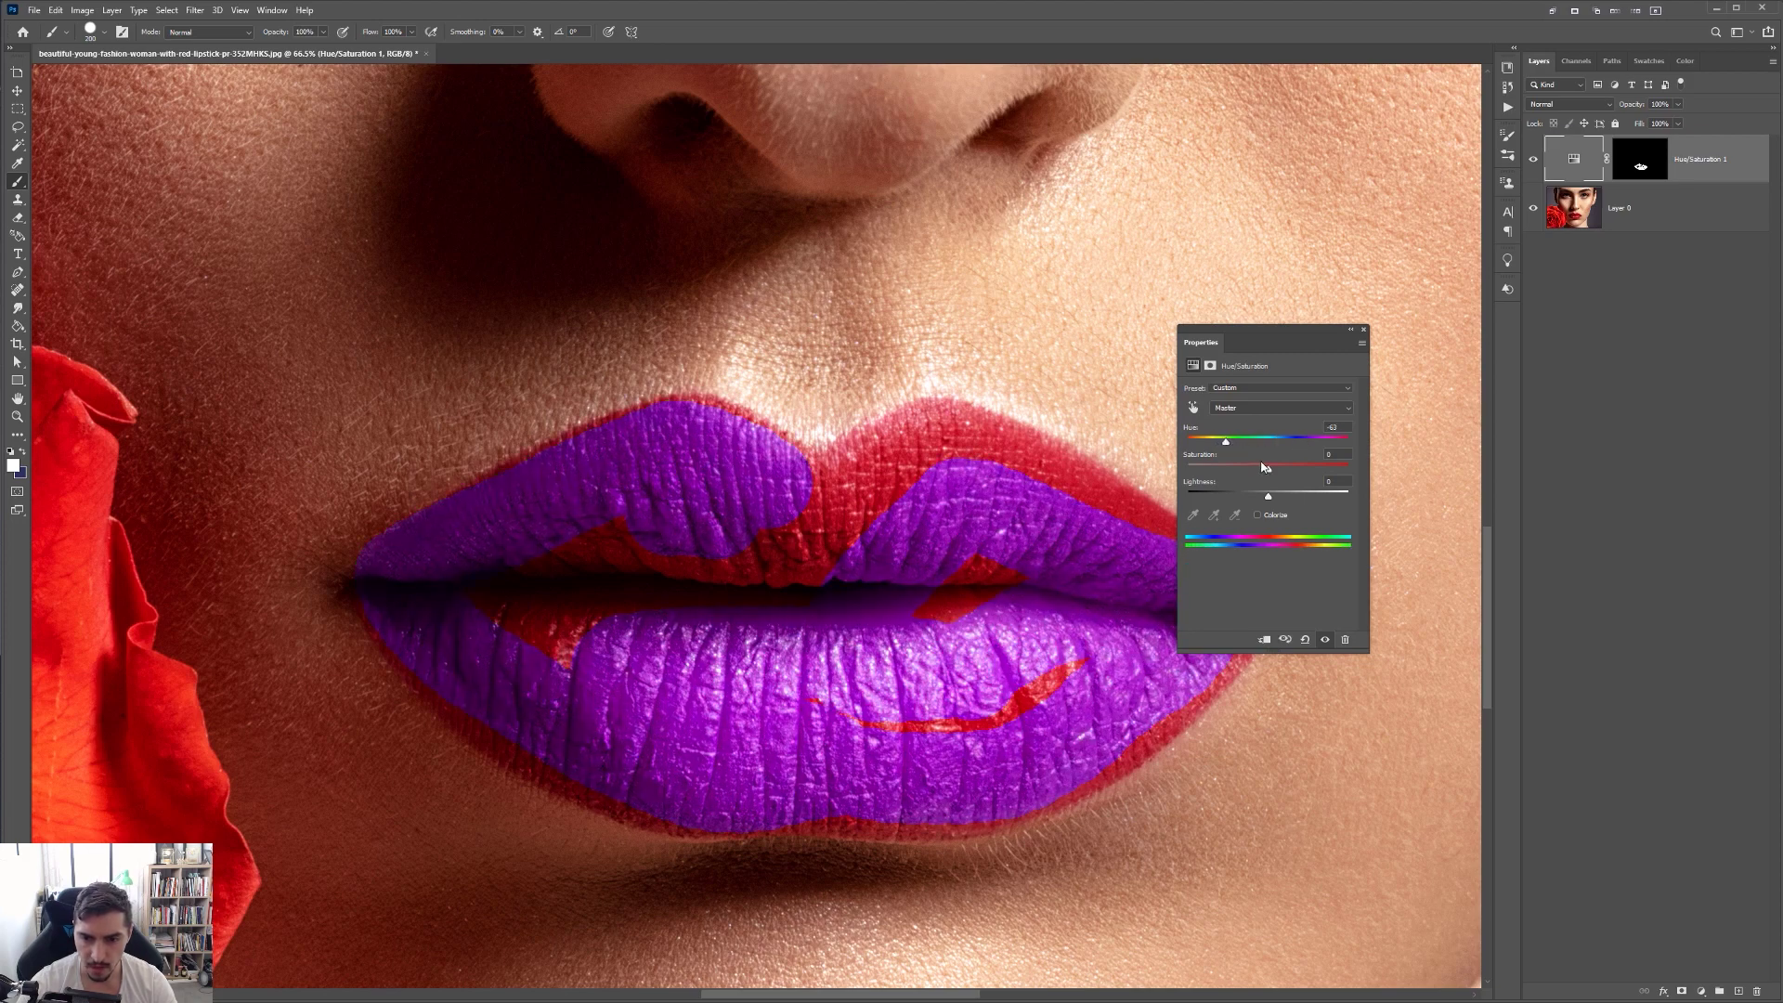
{"action": "left_click_drag", "start_coordinate": [1273, 471], "coordinate": [1314, 471]}
{"action": "key", "text": "ctrl+r"}
{"action": "left_click", "coordinate": [904, 371]}
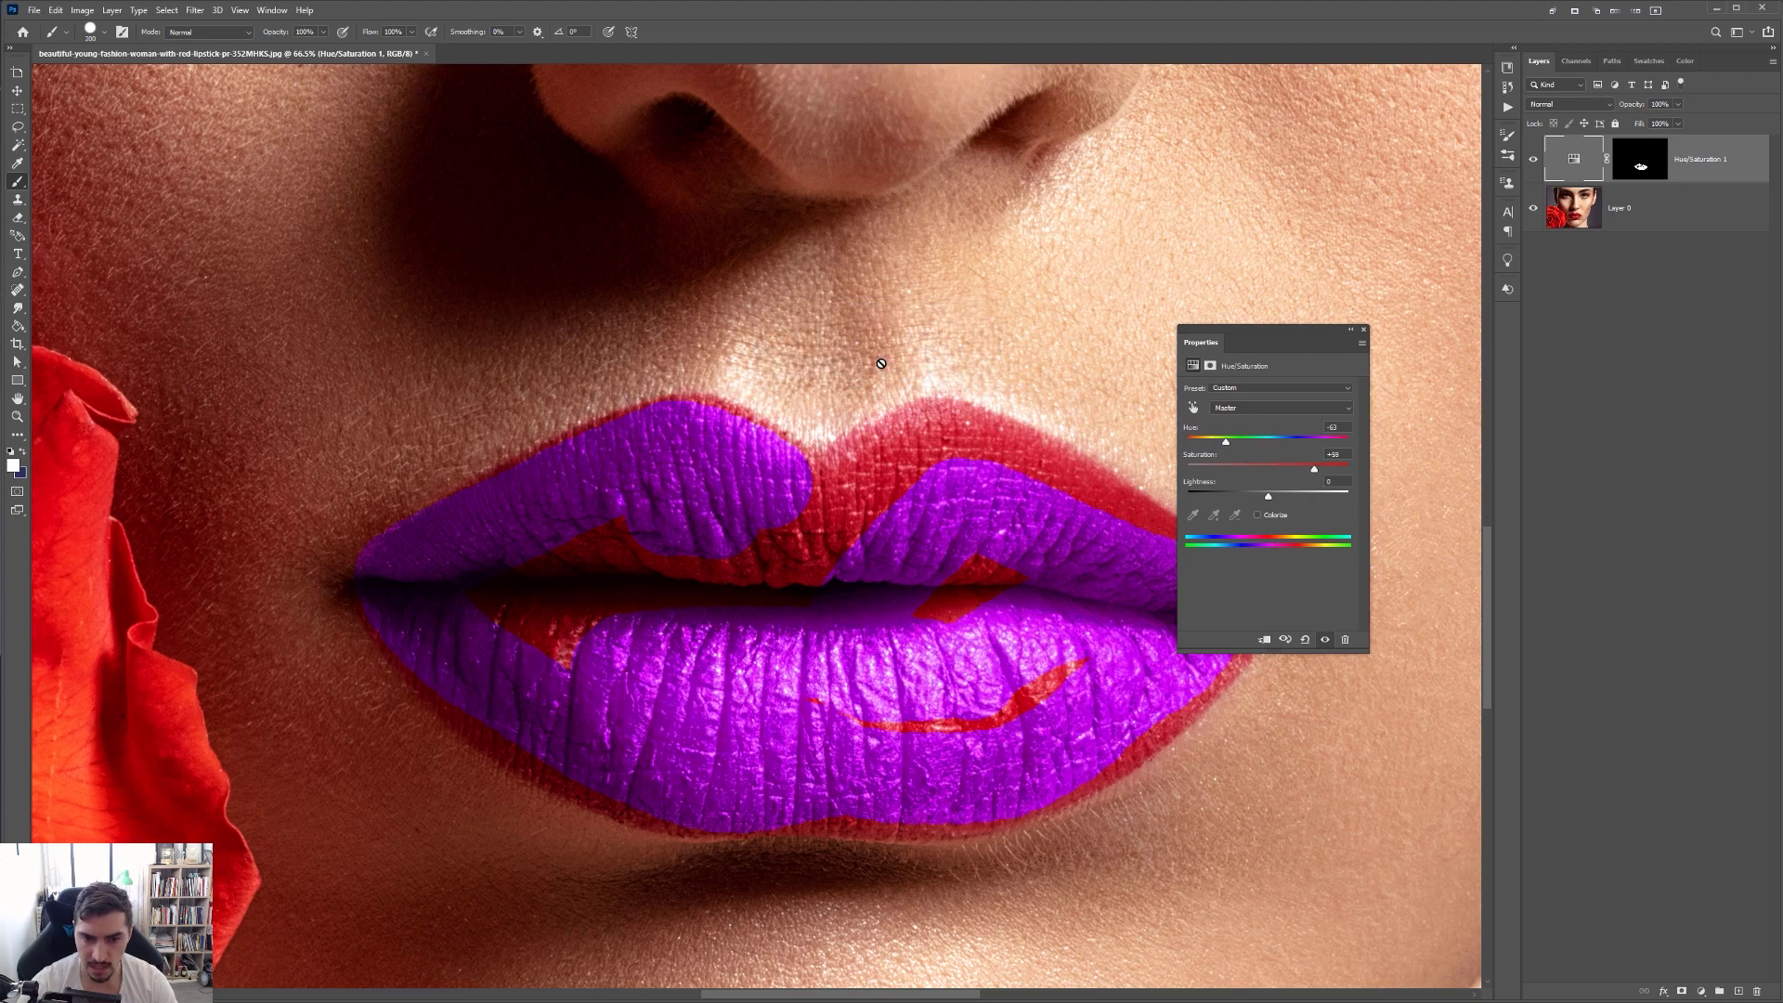
Reselect the layer mask, place its properties clear of the photo, and paint white over the unmasked red gaps inside the lips
{"action": "scroll", "coordinate": [846, 538], "scroll_direction": "down", "scroll_amount": 3}
{"action": "left_click", "coordinate": [1641, 172]}
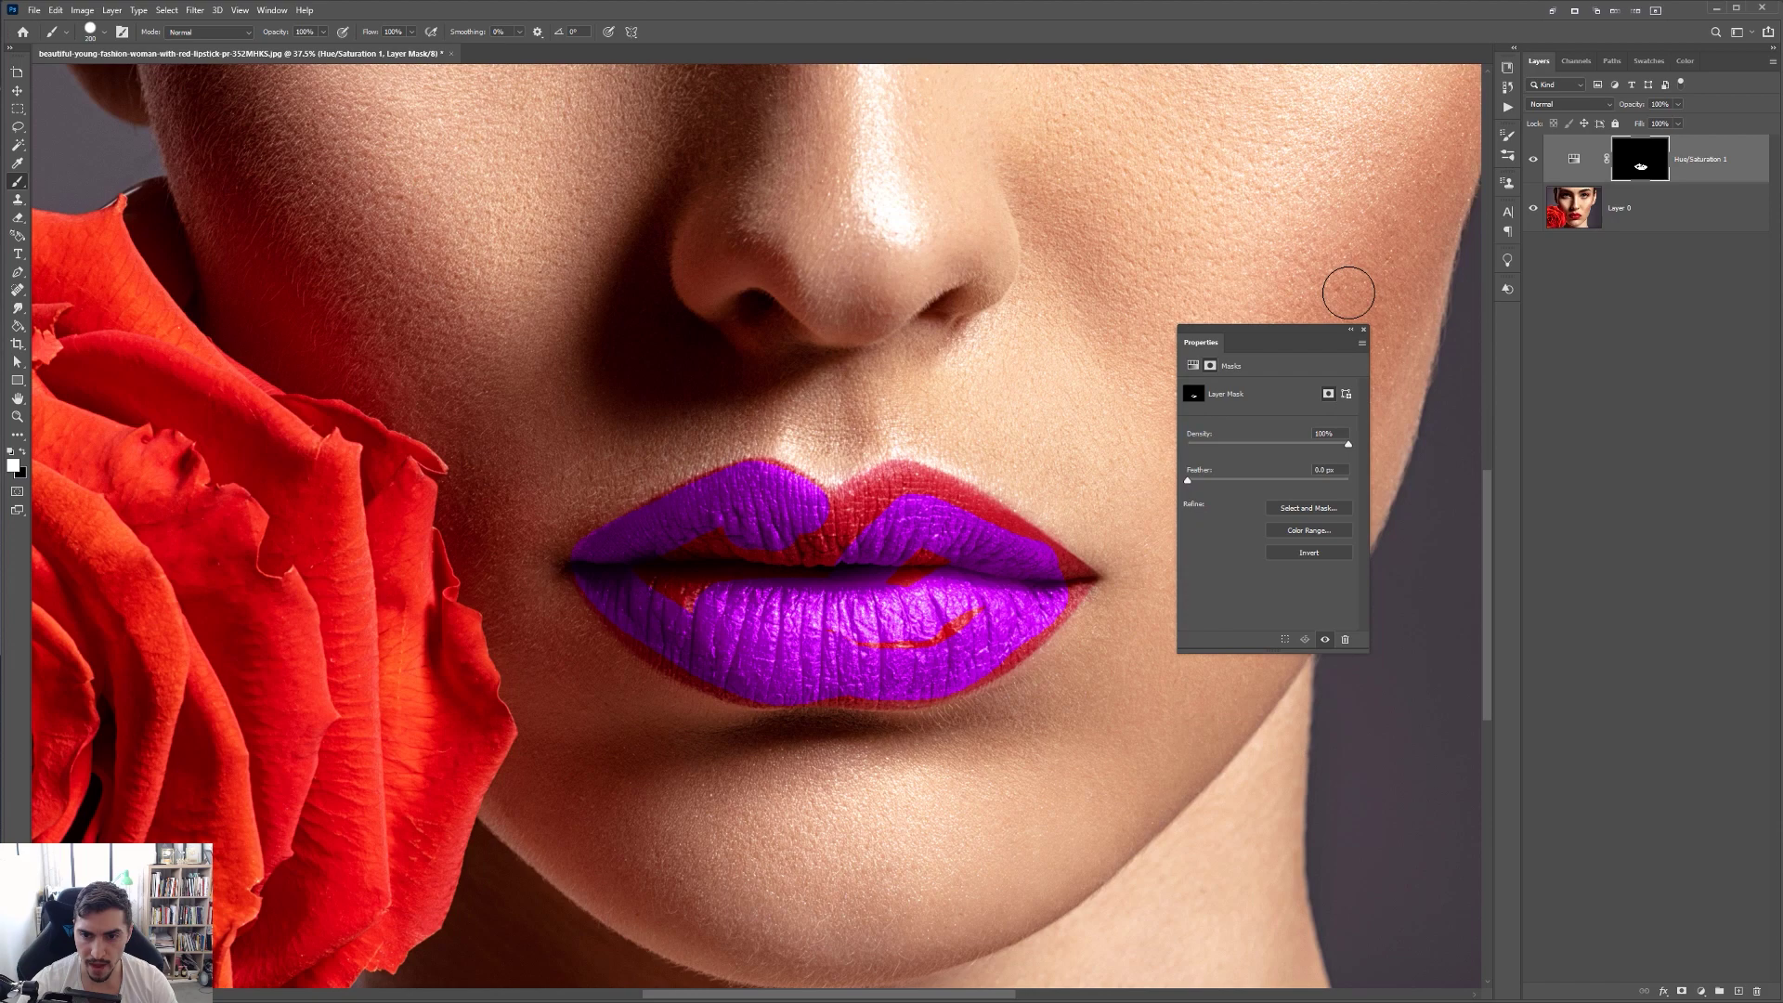
{"action": "left_click_drag", "start_coordinate": [1310, 331], "coordinate": [1665, 446]}
{"action": "scroll", "coordinate": [869, 542], "scroll_direction": "up", "scroll_amount": 3}
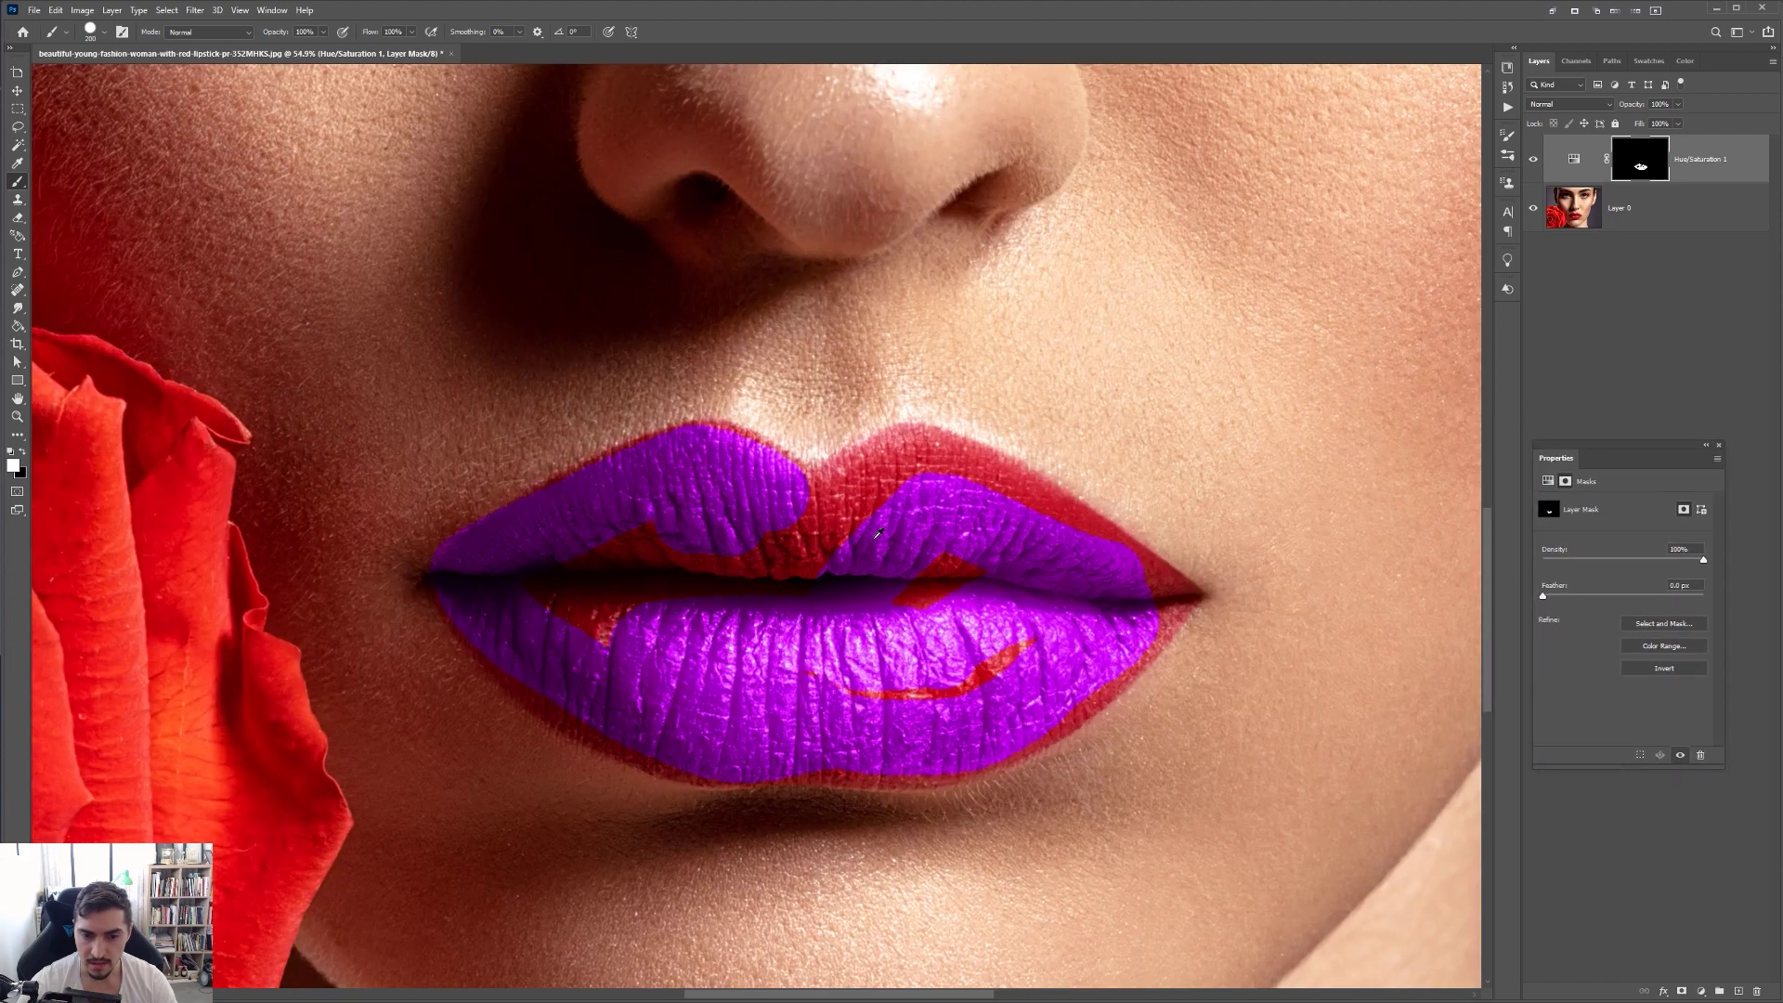
{"action": "mouse_move", "coordinate": [541, 533]}
{"action": "left_mouse_down"}
{"action": "mouse_move", "coordinate": [596, 526]}
{"action": "mouse_move", "coordinate": [507, 591]}
{"action": "mouse_move", "coordinate": [474, 657]}
{"action": "mouse_move", "coordinate": [606, 613]}
{"action": "mouse_move", "coordinate": [693, 545]}
{"action": "mouse_move", "coordinate": [839, 635]}
{"action": "mouse_move", "coordinate": [766, 512]}
{"action": "mouse_move", "coordinate": [898, 482]}
{"action": "mouse_move", "coordinate": [1054, 518]}
{"action": "mouse_move", "coordinate": [903, 597]}
{"action": "mouse_move", "coordinate": [793, 703]}
{"action": "mouse_move", "coordinate": [966, 708]}
{"action": "mouse_move", "coordinate": [887, 667]}
{"action": "left_mouse_up"}
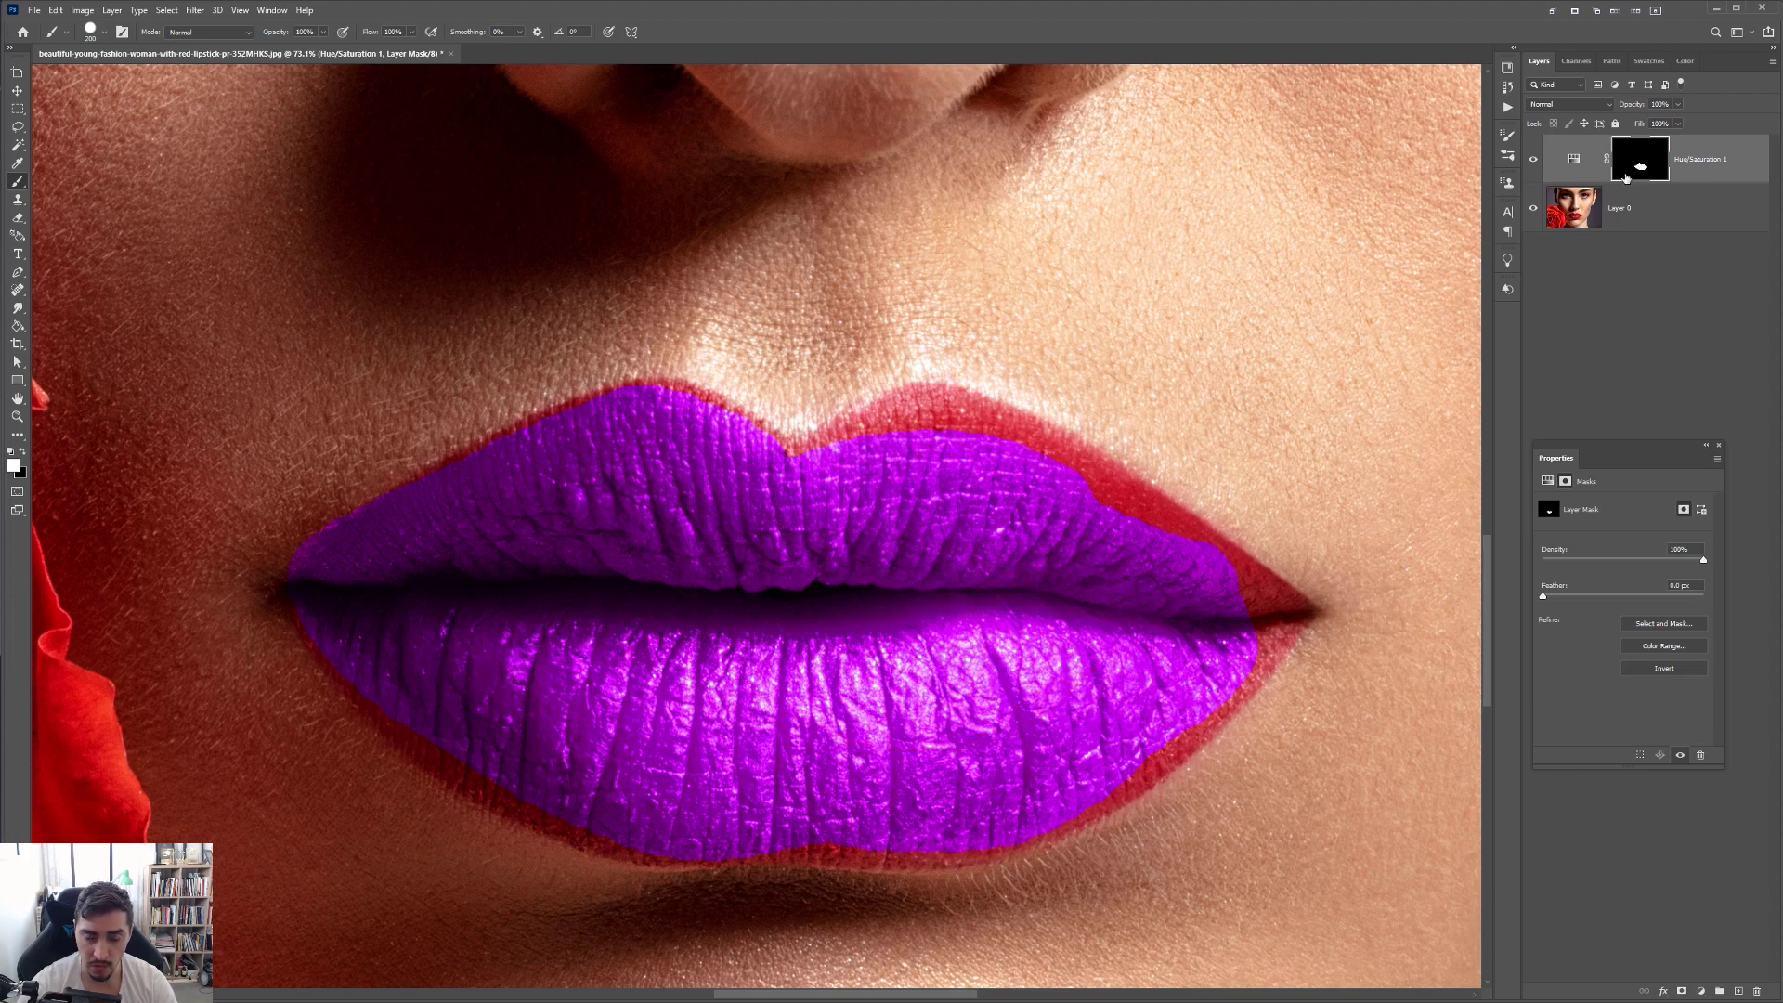
Reduce the brush size and paint white in the mask along the left side of the upper lip to the cupid's bow
{"action": "scroll", "coordinate": [873, 596], "scroll_direction": "down", "scroll_amount": 4}
{"action": "scroll", "coordinate": [670, 715], "scroll_direction": "up", "scroll_amount": 5}
{"action": "scroll", "coordinate": [668, 715], "scroll_direction": "up", "scroll_amount": 3}
{"action": "key", "text": "bracketleft"}
{"action": "key", "text": "bracketleft"}
{"action": "key", "text": "bracketleft"}
{"action": "mouse_move", "coordinate": [833, 810]}
{"action": "left_mouse_down"}
{"action": "mouse_move", "coordinate": [763, 797]}
{"action": "mouse_move", "coordinate": [510, 666]}
{"action": "mouse_move", "coordinate": [331, 461]}
{"action": "left_mouse_up"}
{"action": "left_click_drag", "start_coordinate": [596, 415], "coordinate": [495, 501]}
{"action": "mouse_move", "coordinate": [368, 414]}
{"action": "left_mouse_down"}
{"action": "mouse_move", "coordinate": [595, 303]}
{"action": "mouse_move", "coordinate": [699, 277]}
{"action": "mouse_move", "coordinate": [733, 274]}
{"action": "mouse_move", "coordinate": [882, 350]}
{"action": "left_mouse_up"}
{"action": "left_click_drag", "start_coordinate": [1069, 333], "coordinate": [893, 421]}
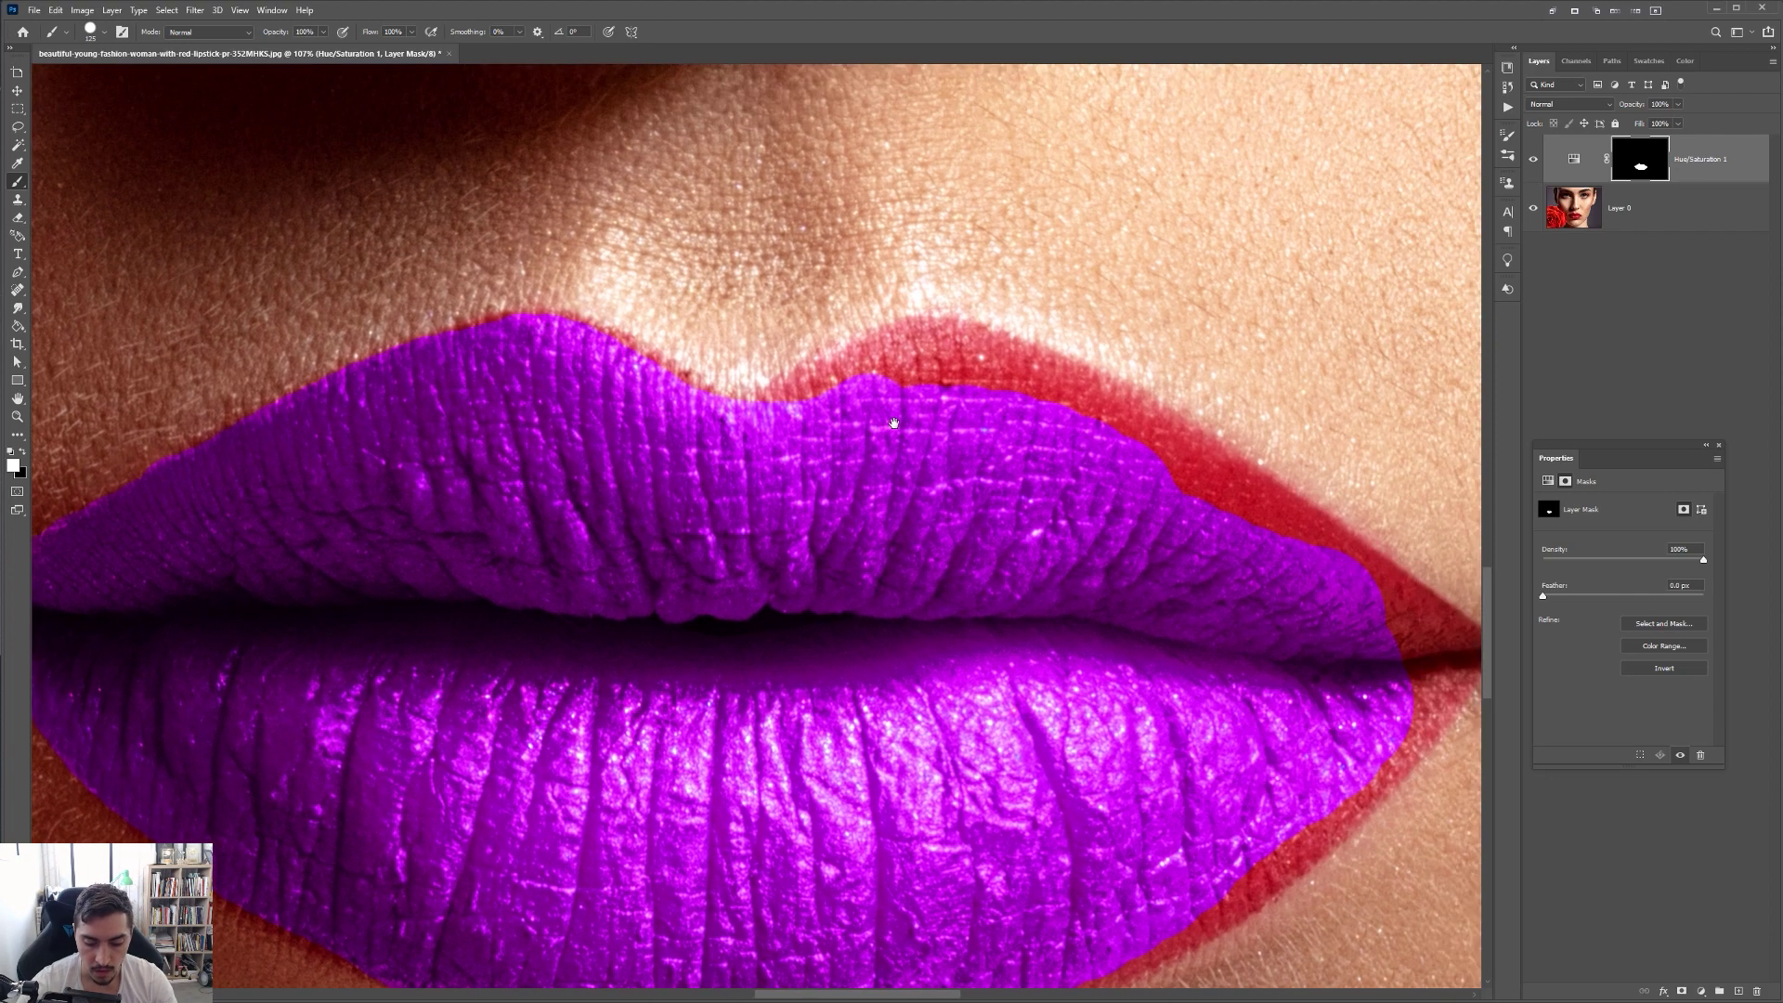
Shrink the brush further and paint white in the mask along the upper lip's right edge, from the cupid's bow to the mouth corner
{"action": "key", "text": "["}
{"action": "key", "text": "["}
{"action": "key", "text": "["}
{"action": "key", "text": "["}
{"action": "key", "text": "["}
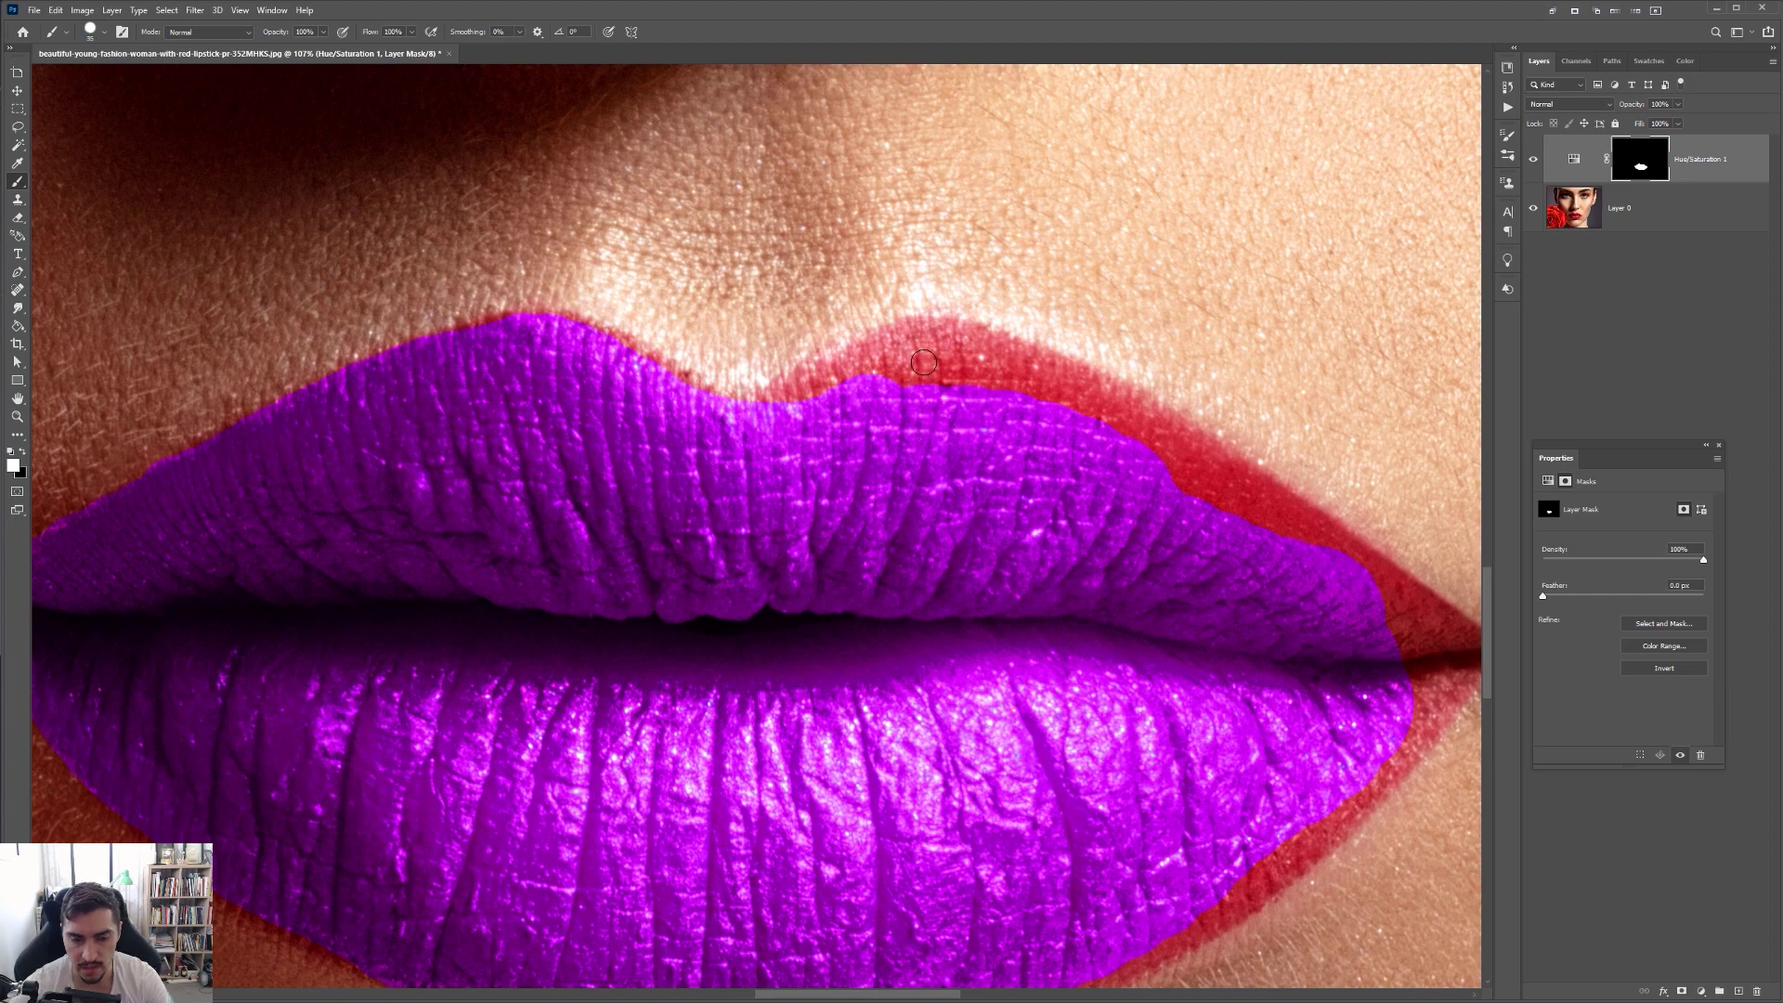
{"action": "scroll", "coordinate": [892, 362], "scroll_direction": "up", "scroll_amount": 4}
{"action": "left_click_drag", "start_coordinate": [672, 449], "coordinate": [689, 434]}
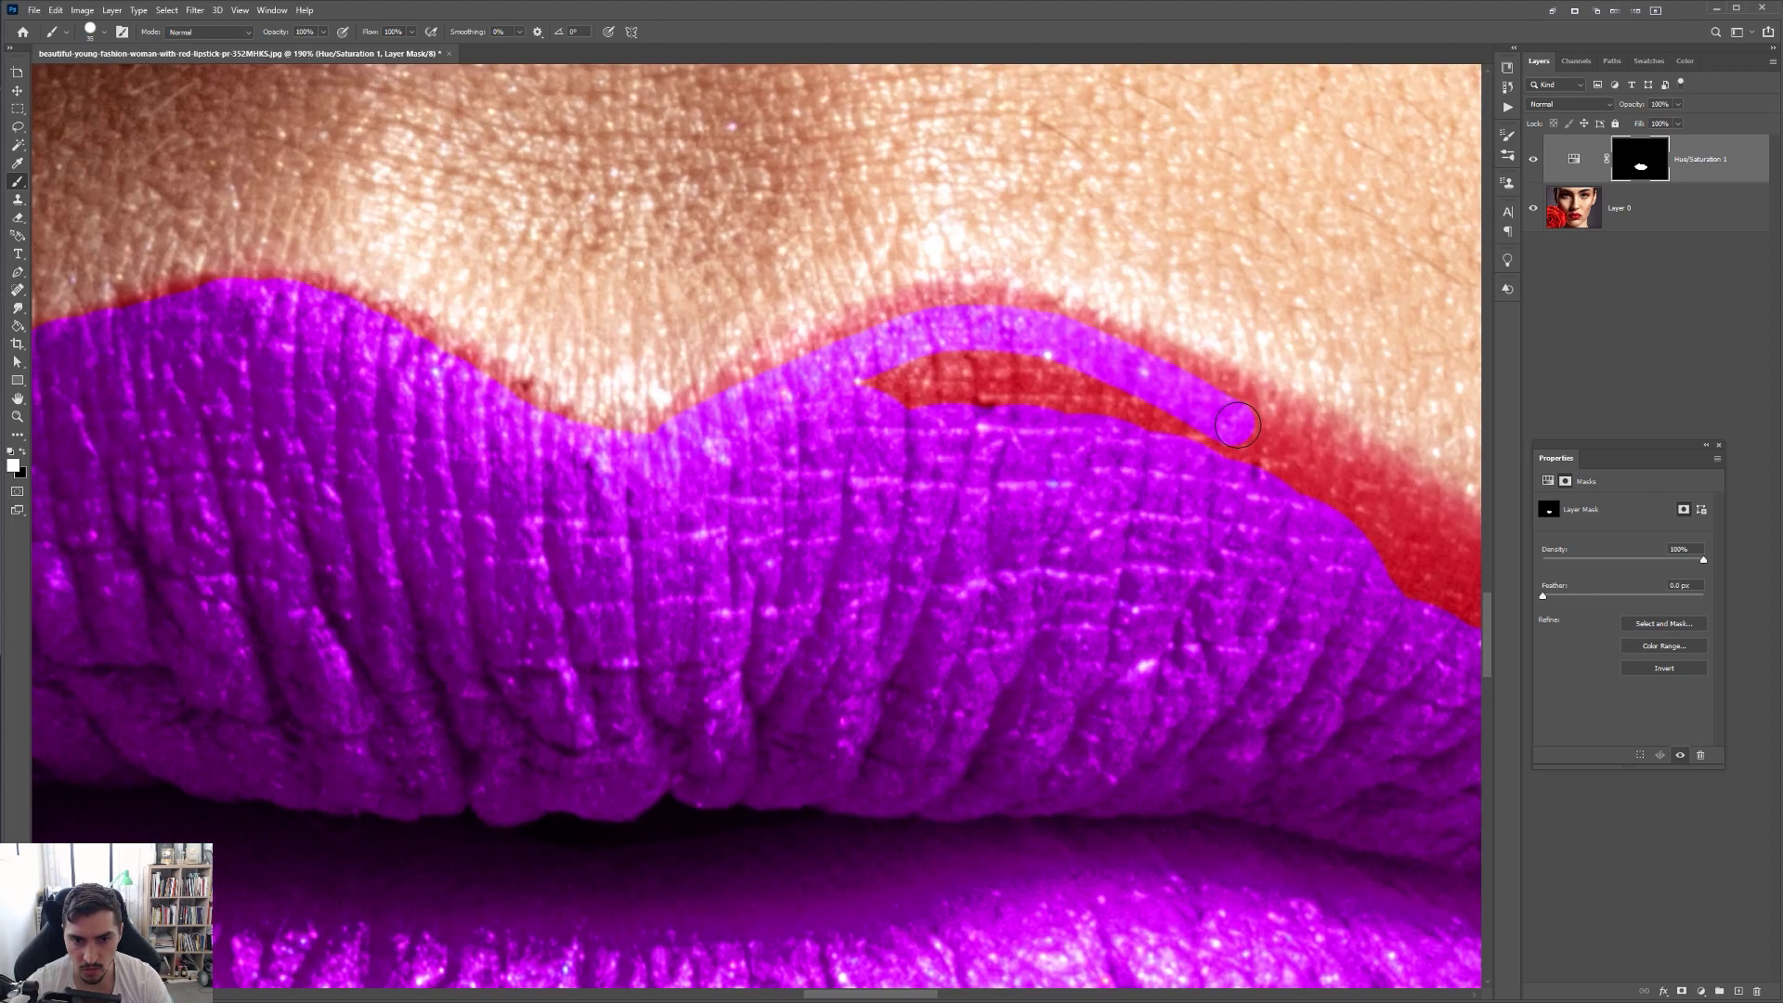
{"action": "left_click_drag", "start_coordinate": [1212, 404], "coordinate": [465, 365]}
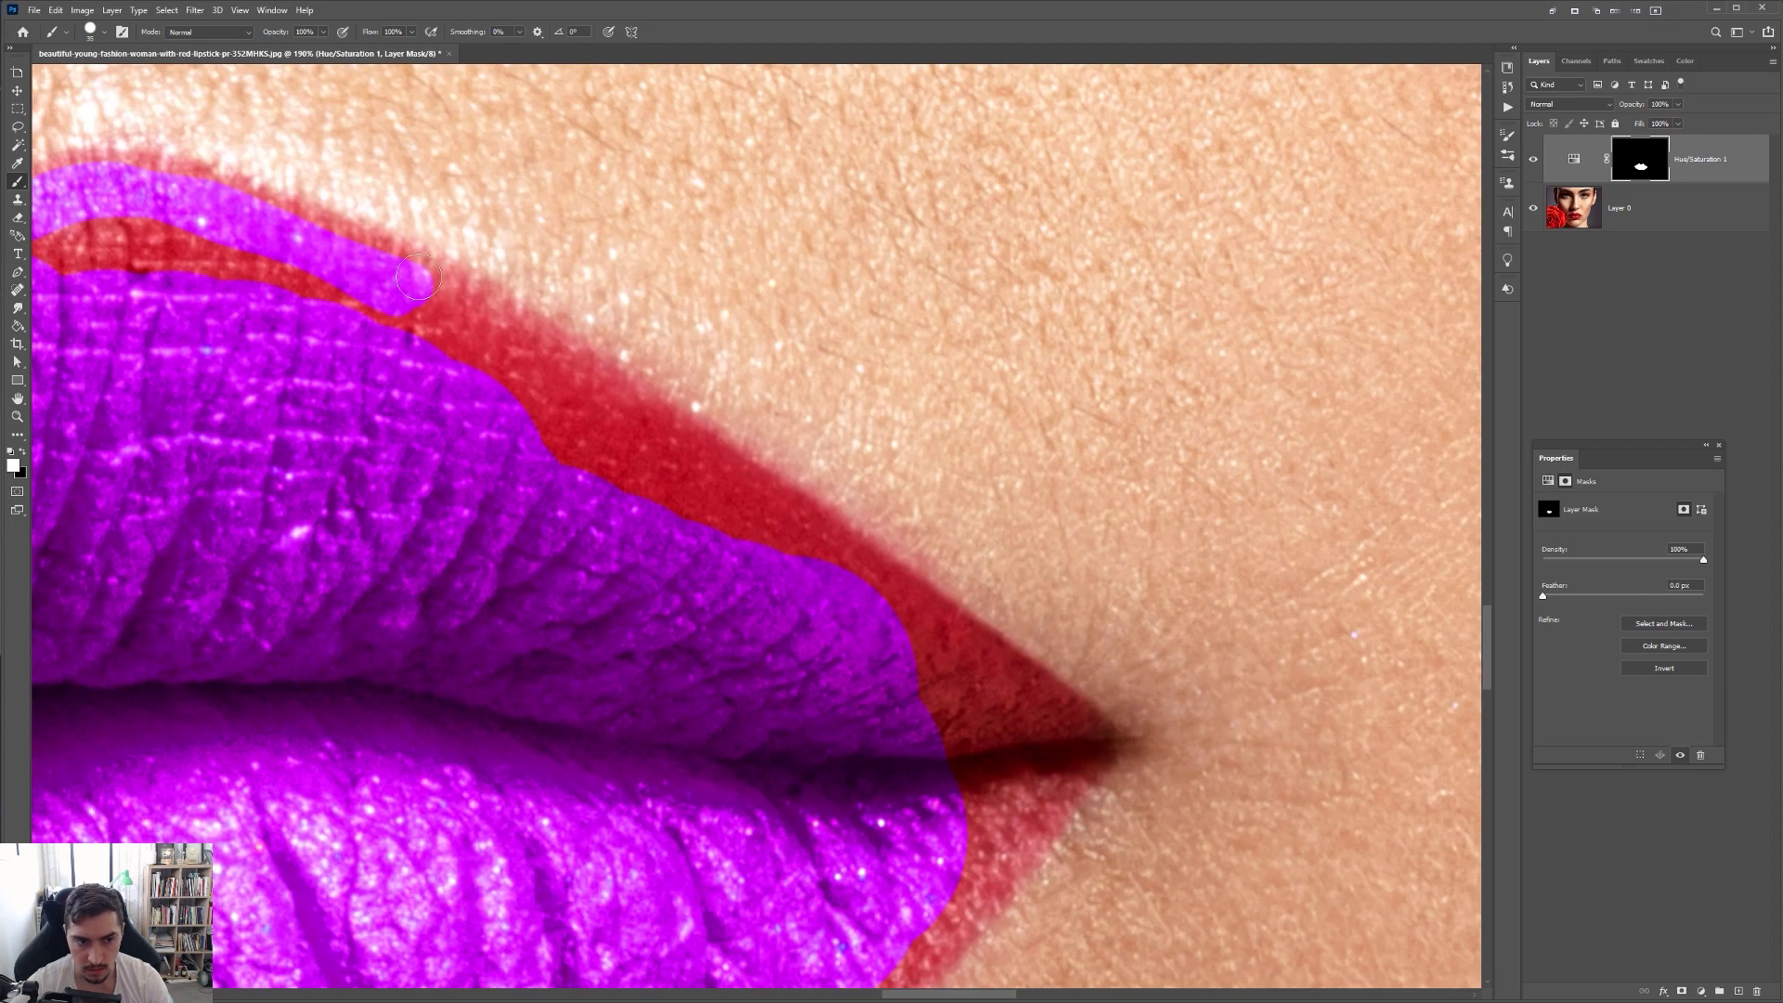
{"action": "mouse_move", "coordinate": [859, 548]}
{"action": "left_mouse_down"}
{"action": "mouse_move", "coordinate": [1052, 687]}
{"action": "mouse_move", "coordinate": [1090, 730]}
{"action": "left_mouse_up"}
{"action": "mouse_move", "coordinate": [1058, 721]}
{"action": "left_mouse_down"}
{"action": "mouse_move", "coordinate": [786, 525]}
{"action": "mouse_move", "coordinate": [339, 264]}
{"action": "left_mouse_up"}
{"action": "left_click_drag", "start_coordinate": [586, 429], "coordinate": [886, 492]}
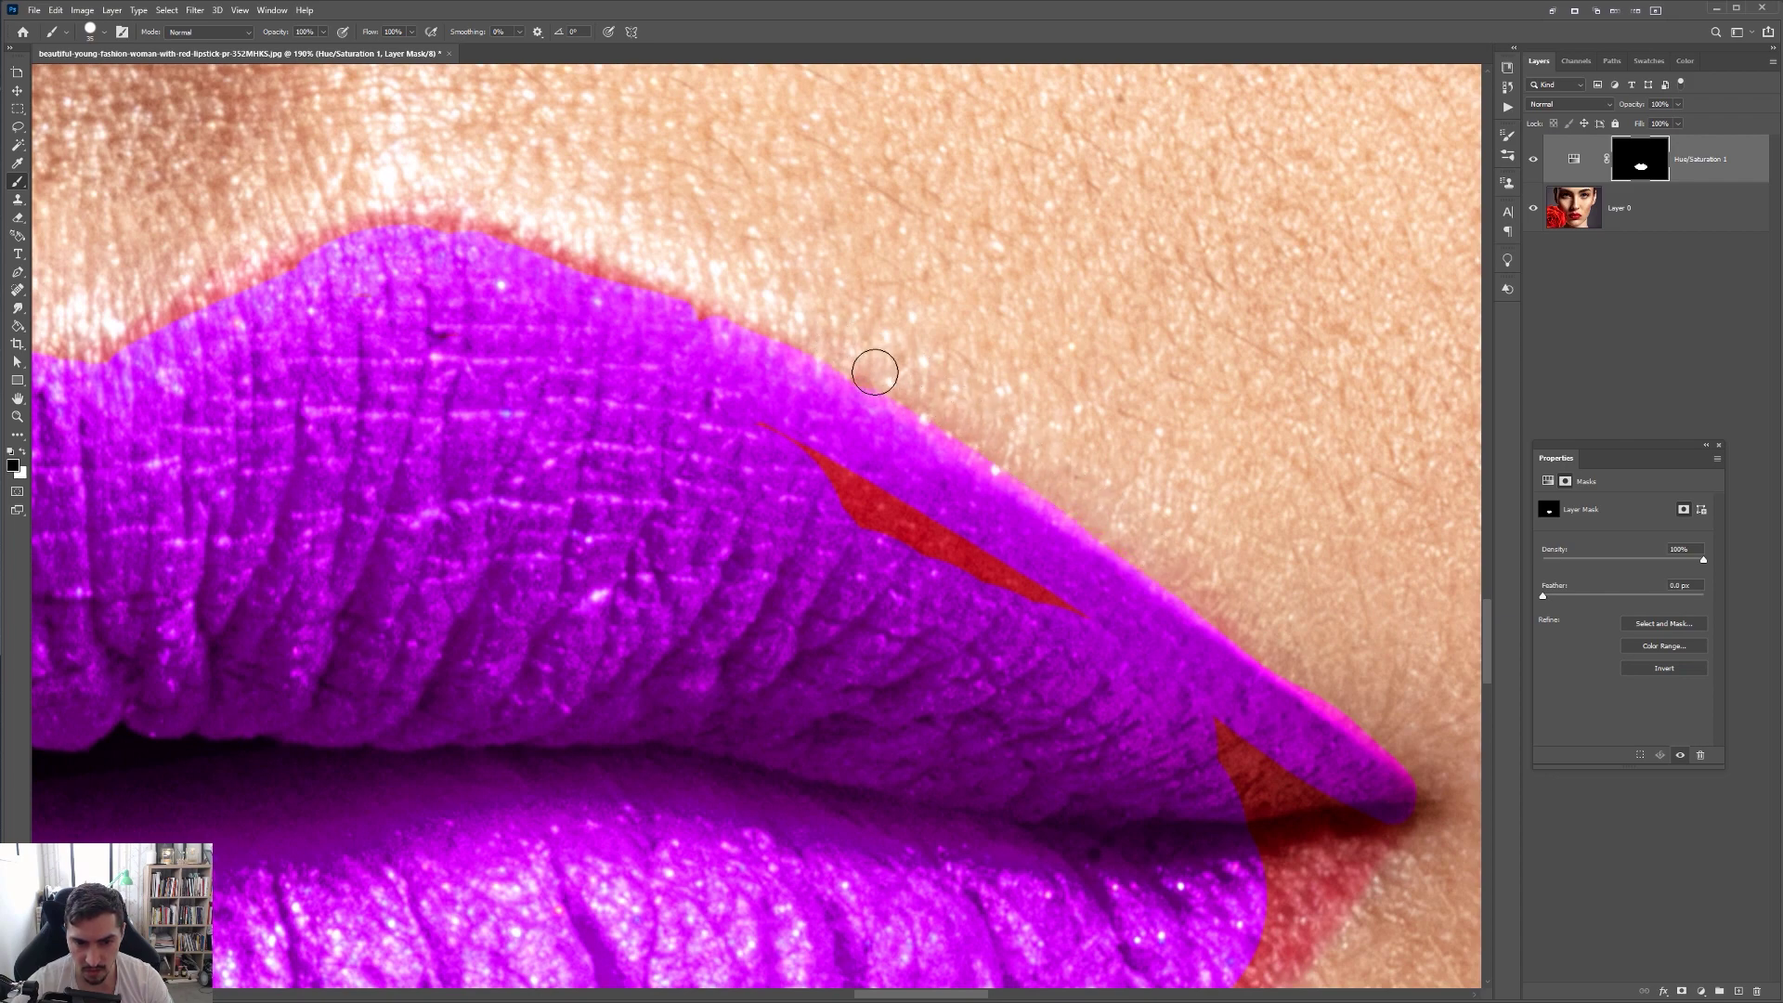
Paint the mask over the right mouth corner and the lower lip's edge, swapping between black and white to clean the outline
{"action": "key", "text": "x"}
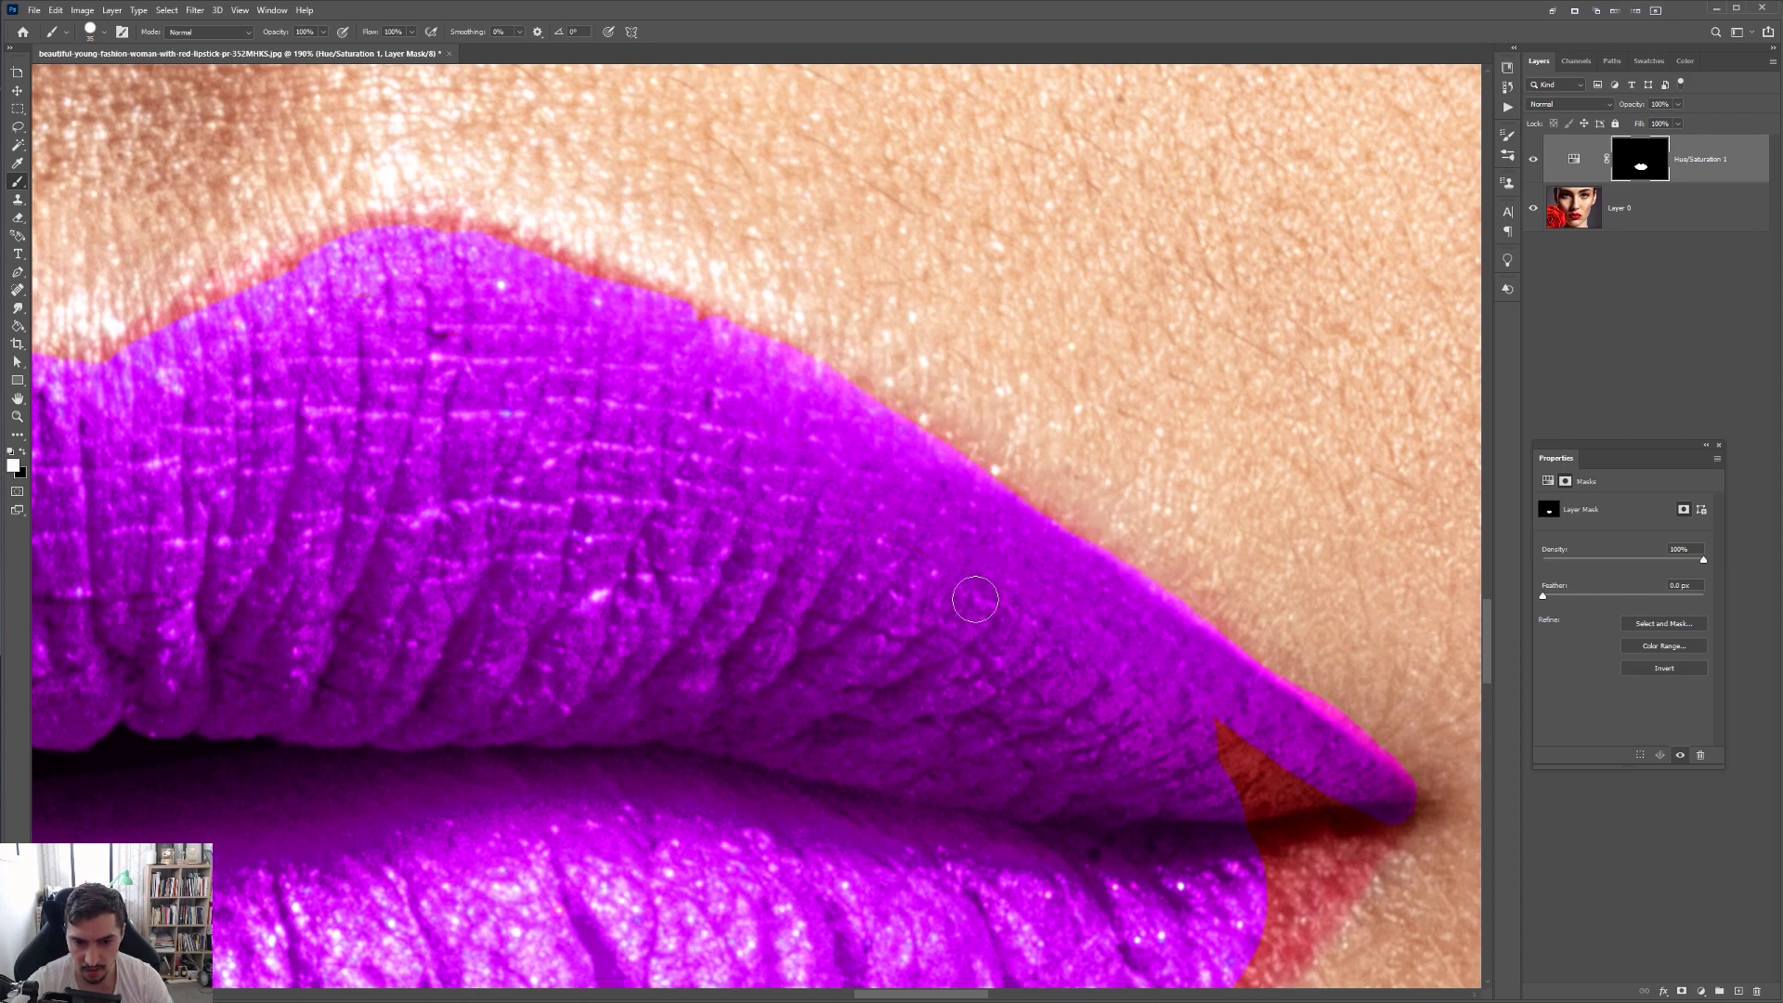
{"action": "left_click_drag", "start_coordinate": [1261, 825], "coordinate": [967, 421]}
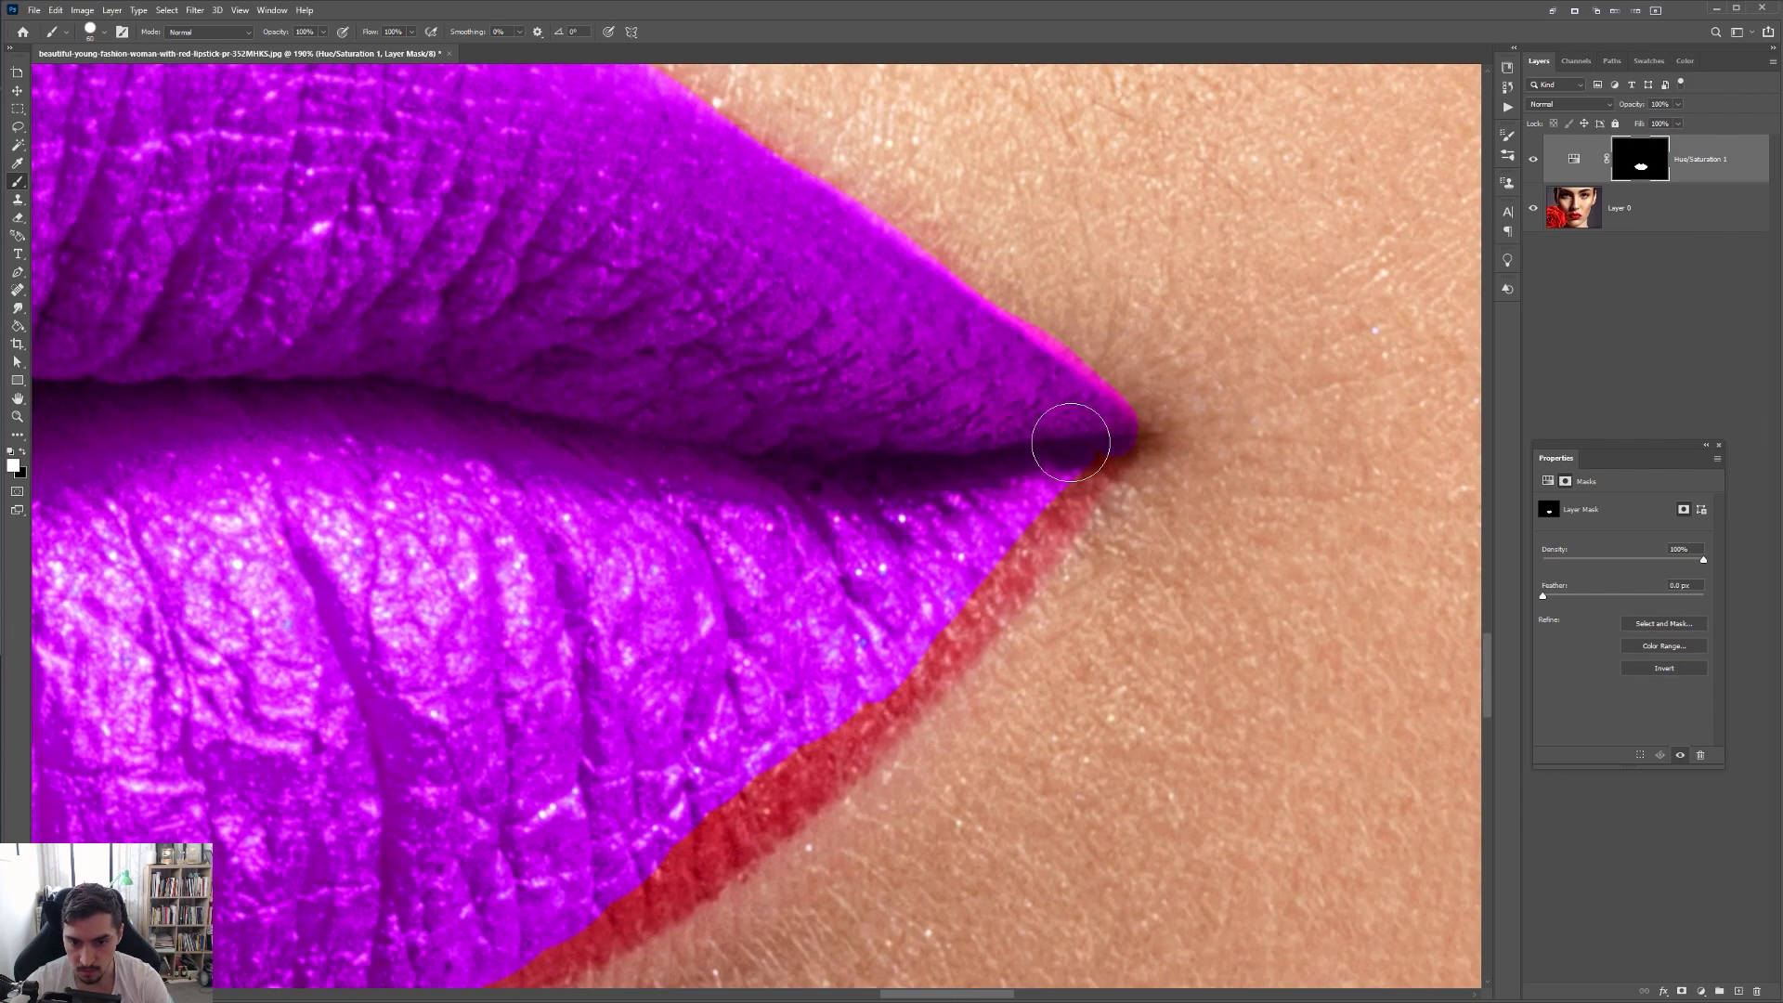
{"action": "scroll", "coordinate": [648, 821], "scroll_direction": "down", "scroll_amount": 3}
{"action": "left_click_drag", "start_coordinate": [648, 821], "coordinate": [1008, 586]}
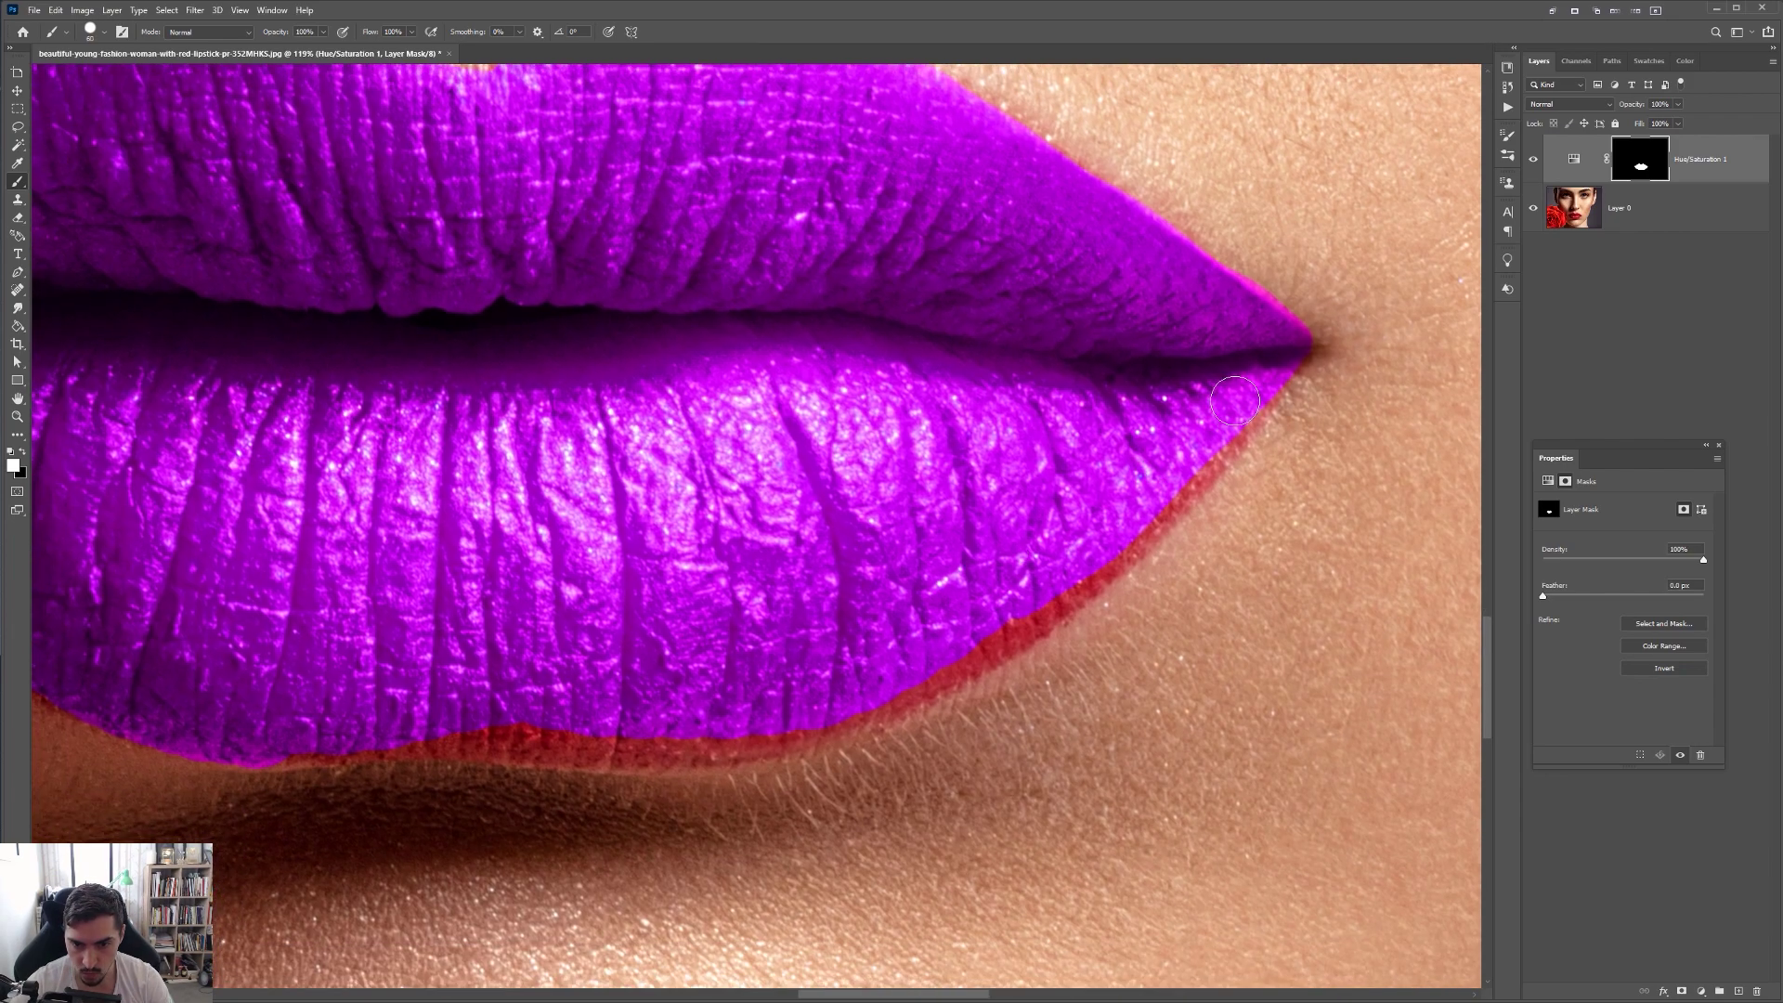
{"action": "left_click_drag", "start_coordinate": [1136, 515], "coordinate": [985, 667]}
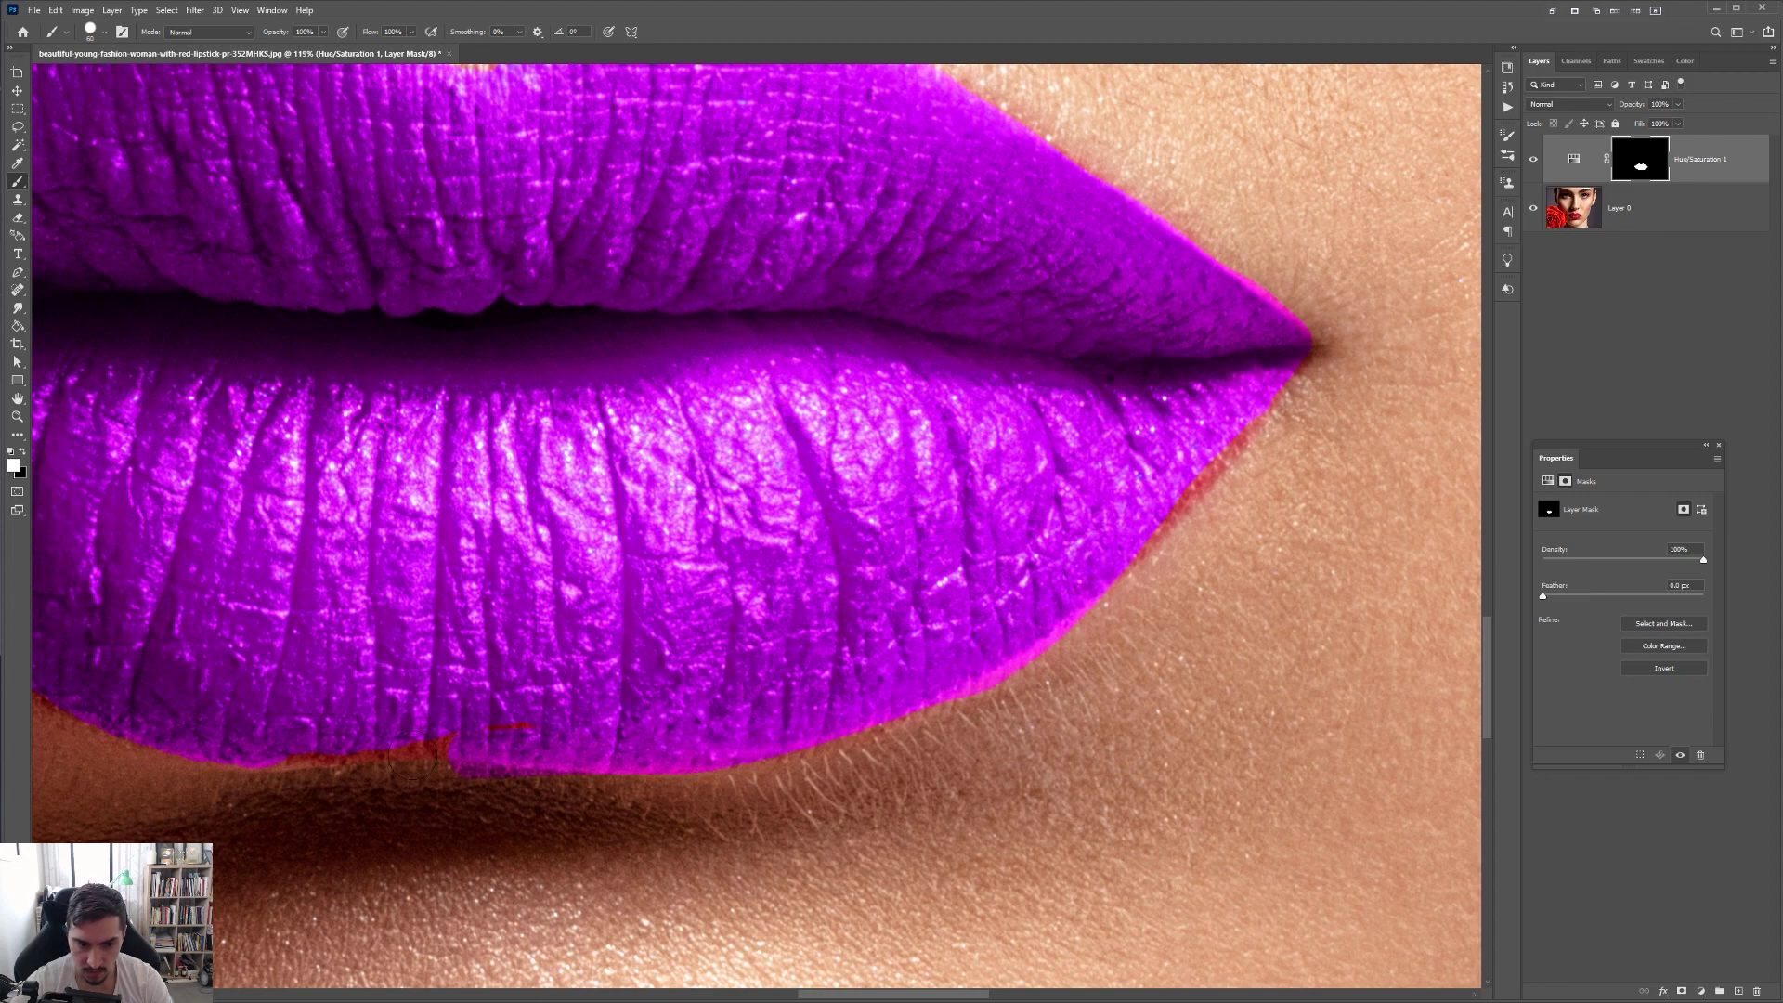
{"action": "key", "text": "x"}
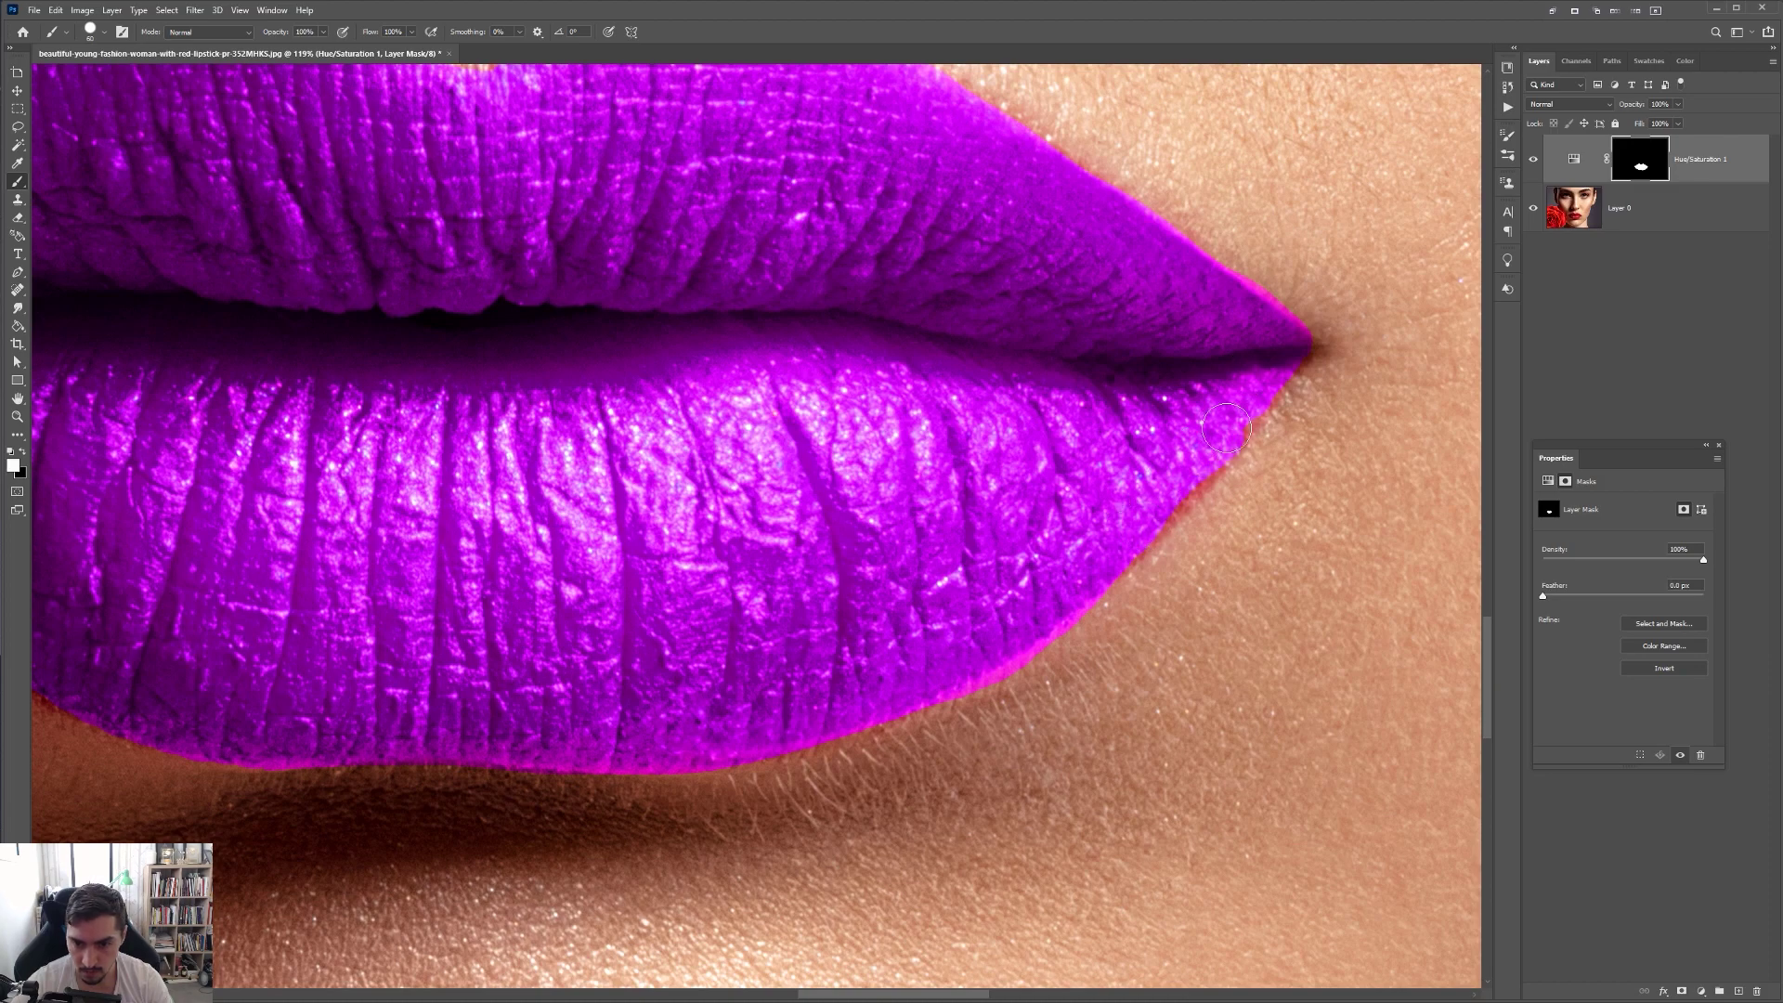
Refine the mask along the lower lip's left edge and check the recoloured lips against the whole portrait
{"action": "key", "text": "ctrl+0"}
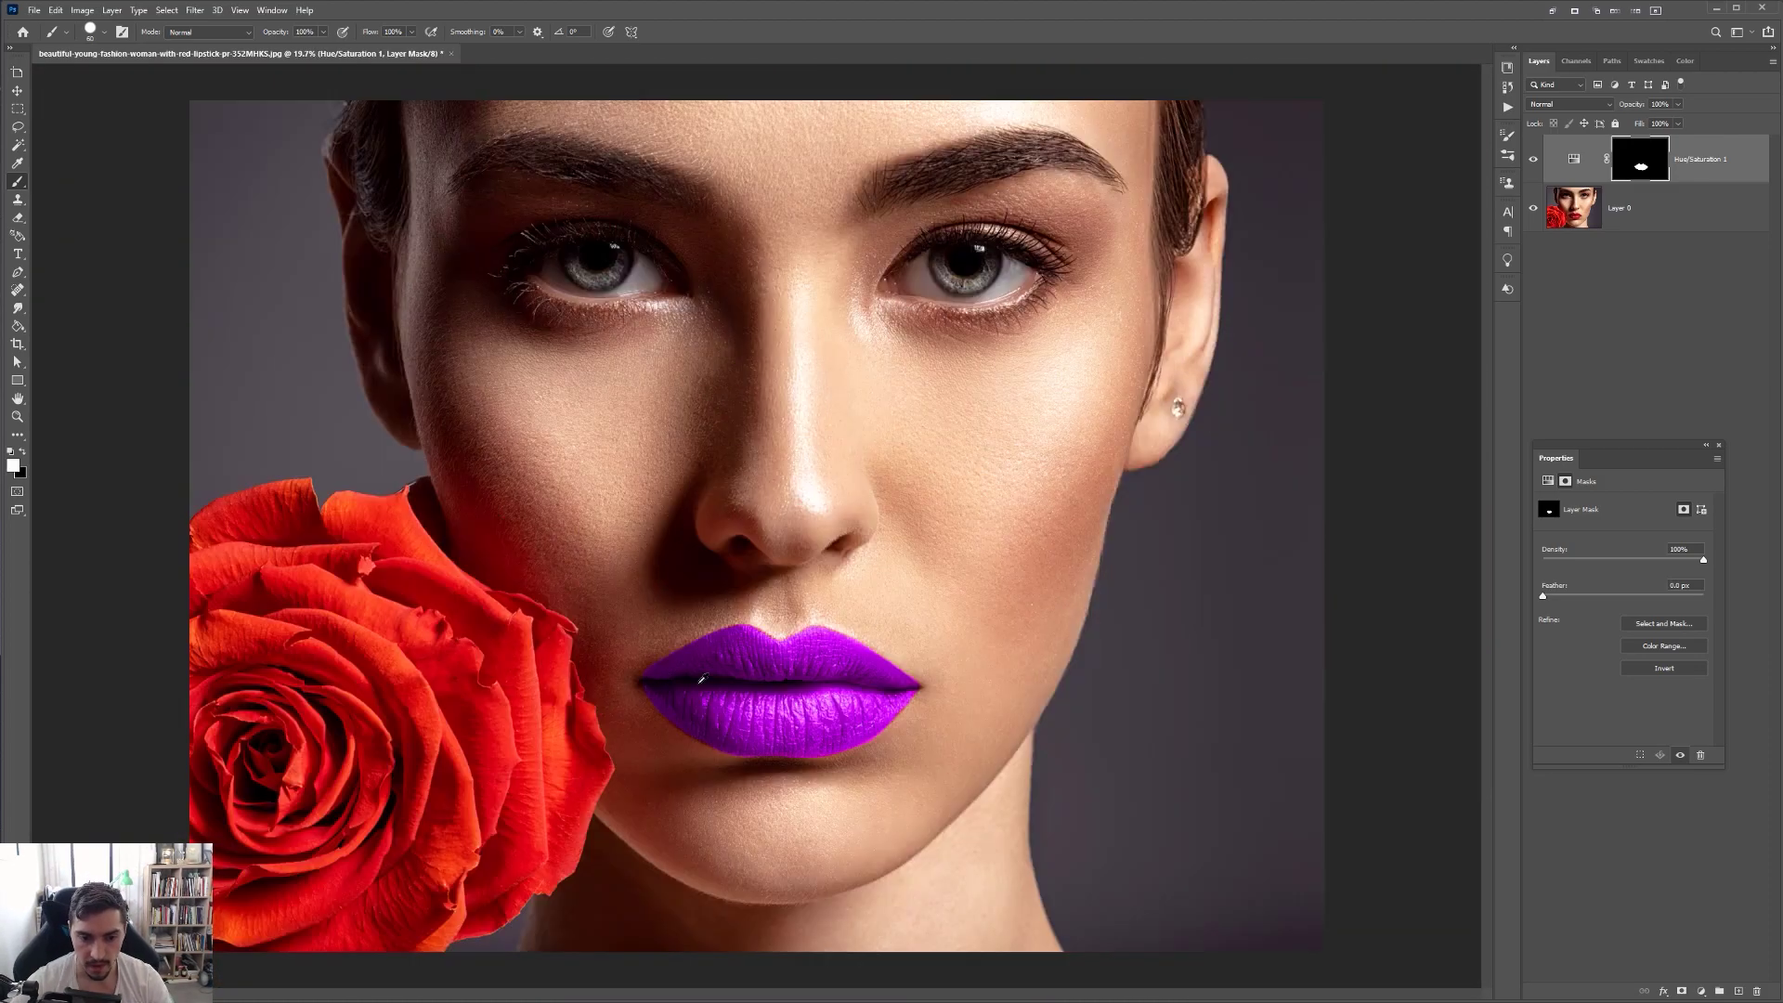
{"action": "scroll", "coordinate": [701, 679], "scroll_direction": "up", "scroll_amount": 6}
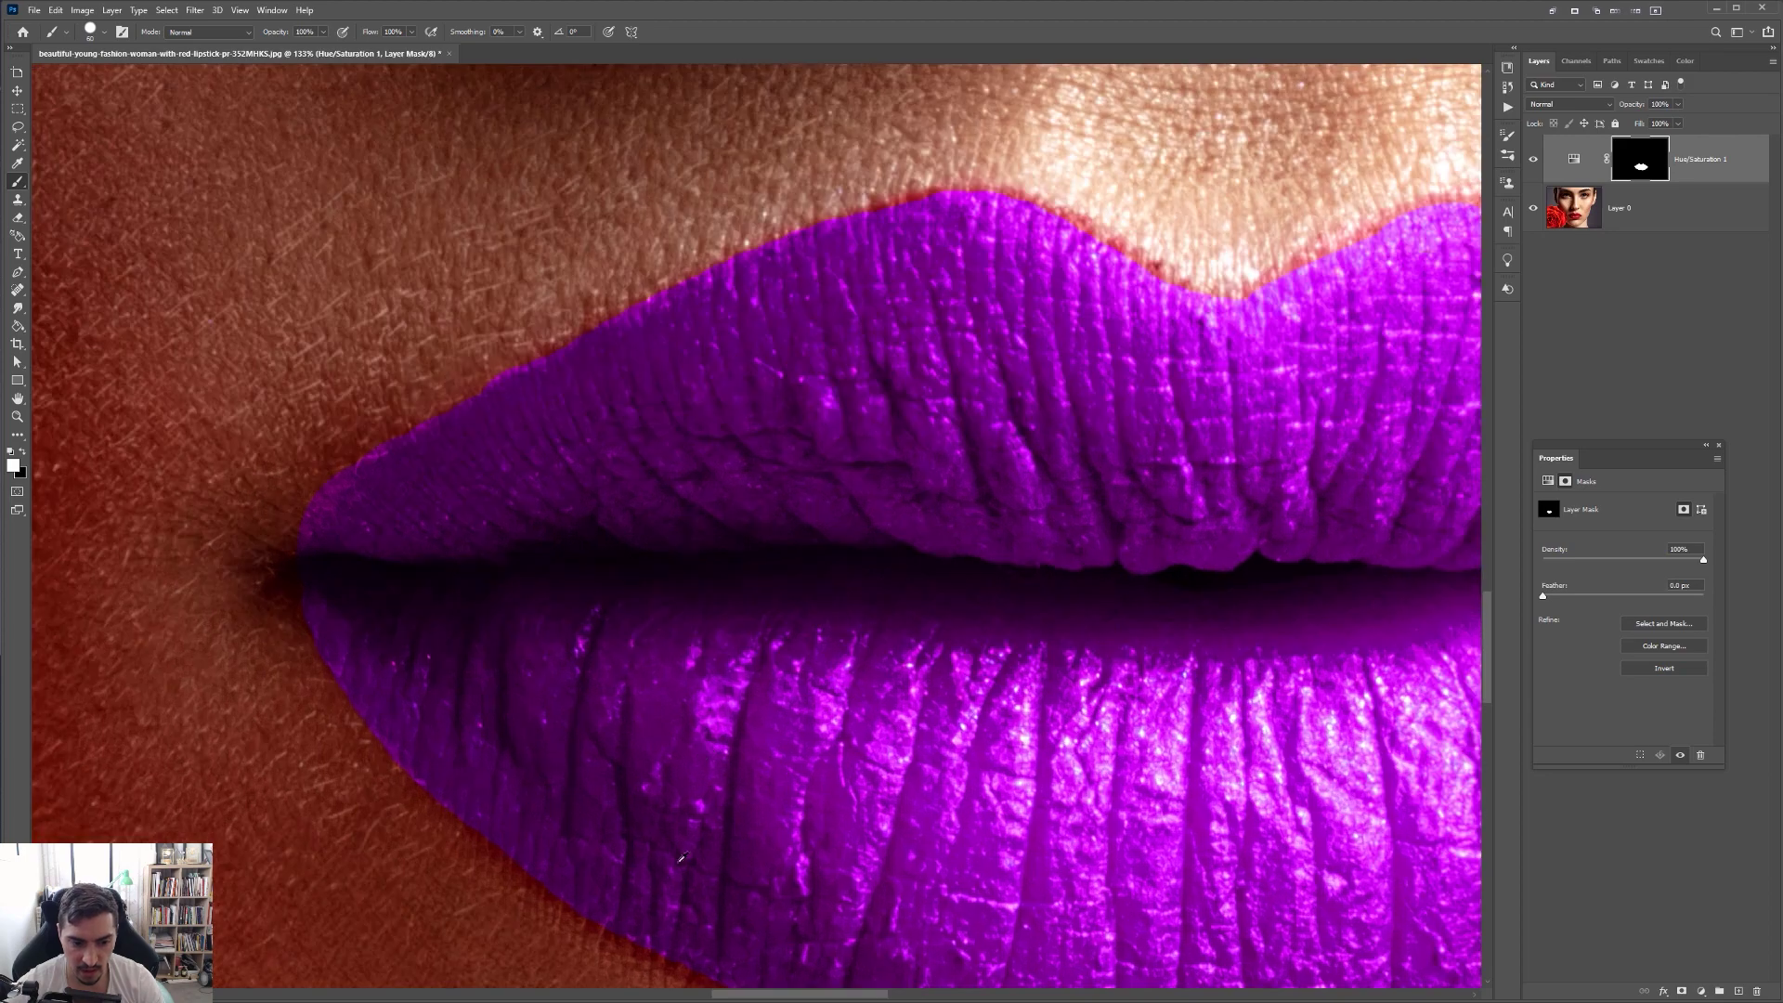
{"action": "left_click_drag", "start_coordinate": [705, 750], "coordinate": [739, 420]}
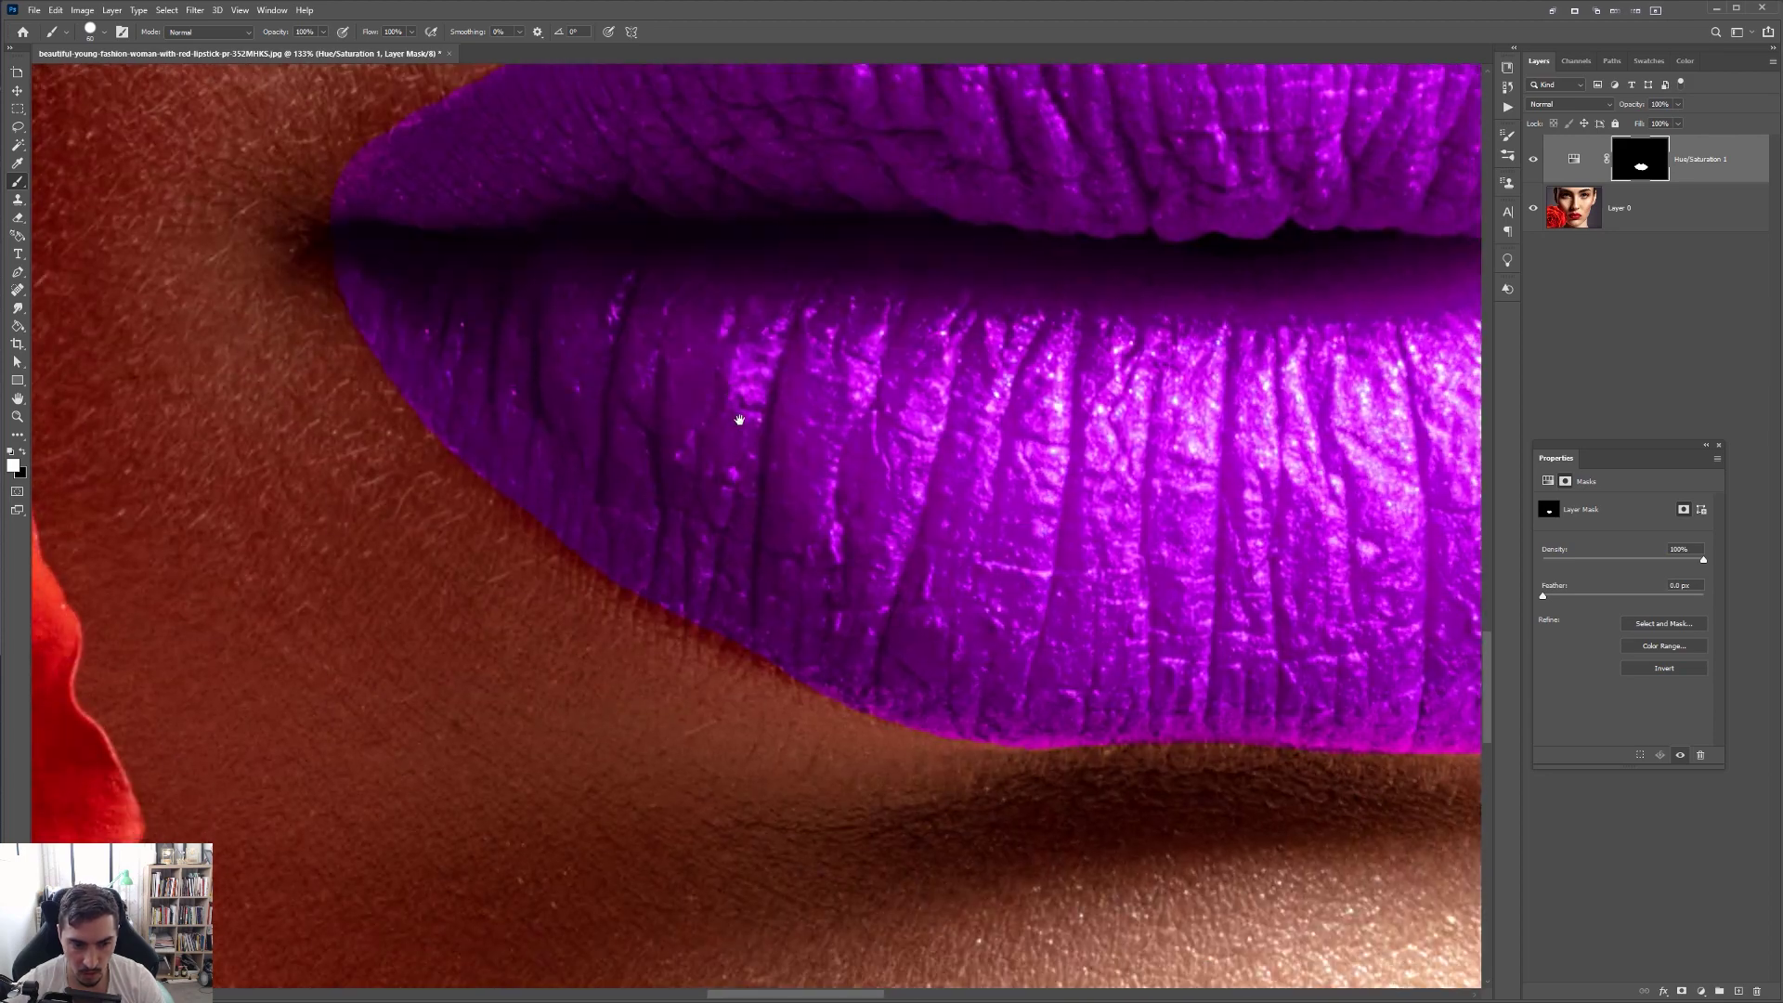
{"action": "scroll", "coordinate": [740, 420], "scroll_direction": "up", "scroll_amount": 3}
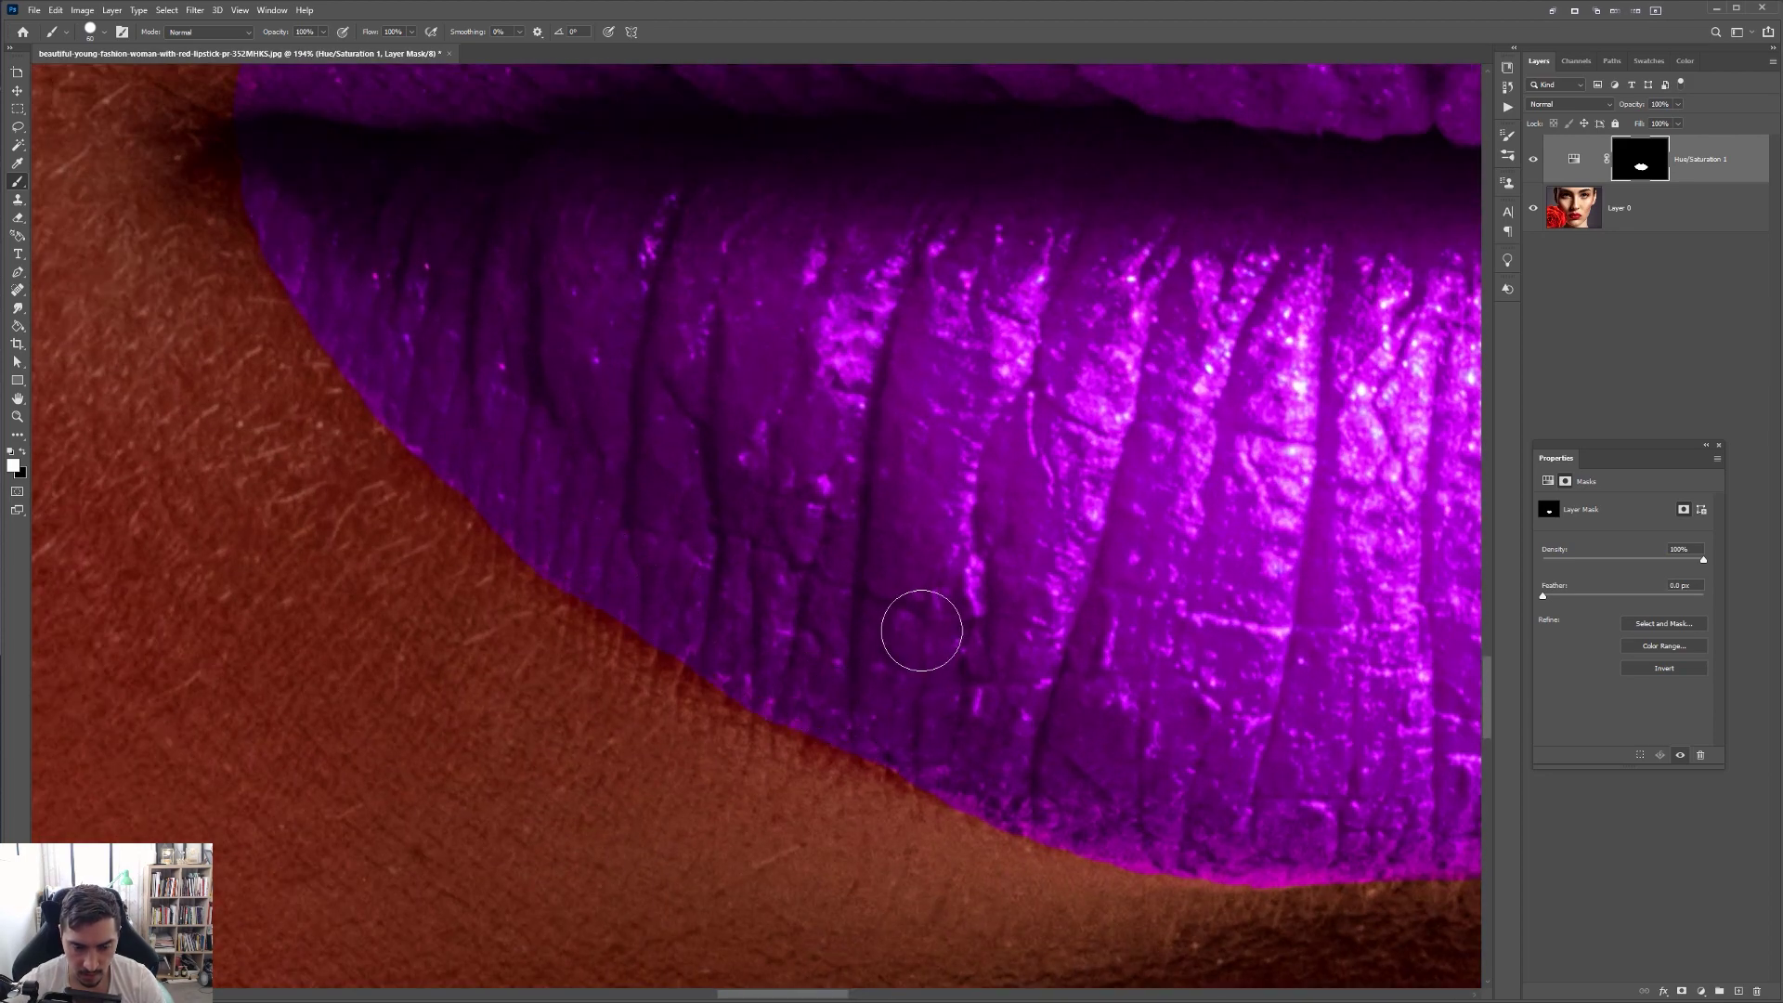
{"action": "left_click_drag", "start_coordinate": [922, 631], "coordinate": [951, 865]}
{"action": "scroll", "coordinate": [1086, 347], "scroll_direction": "down", "scroll_amount": 15}
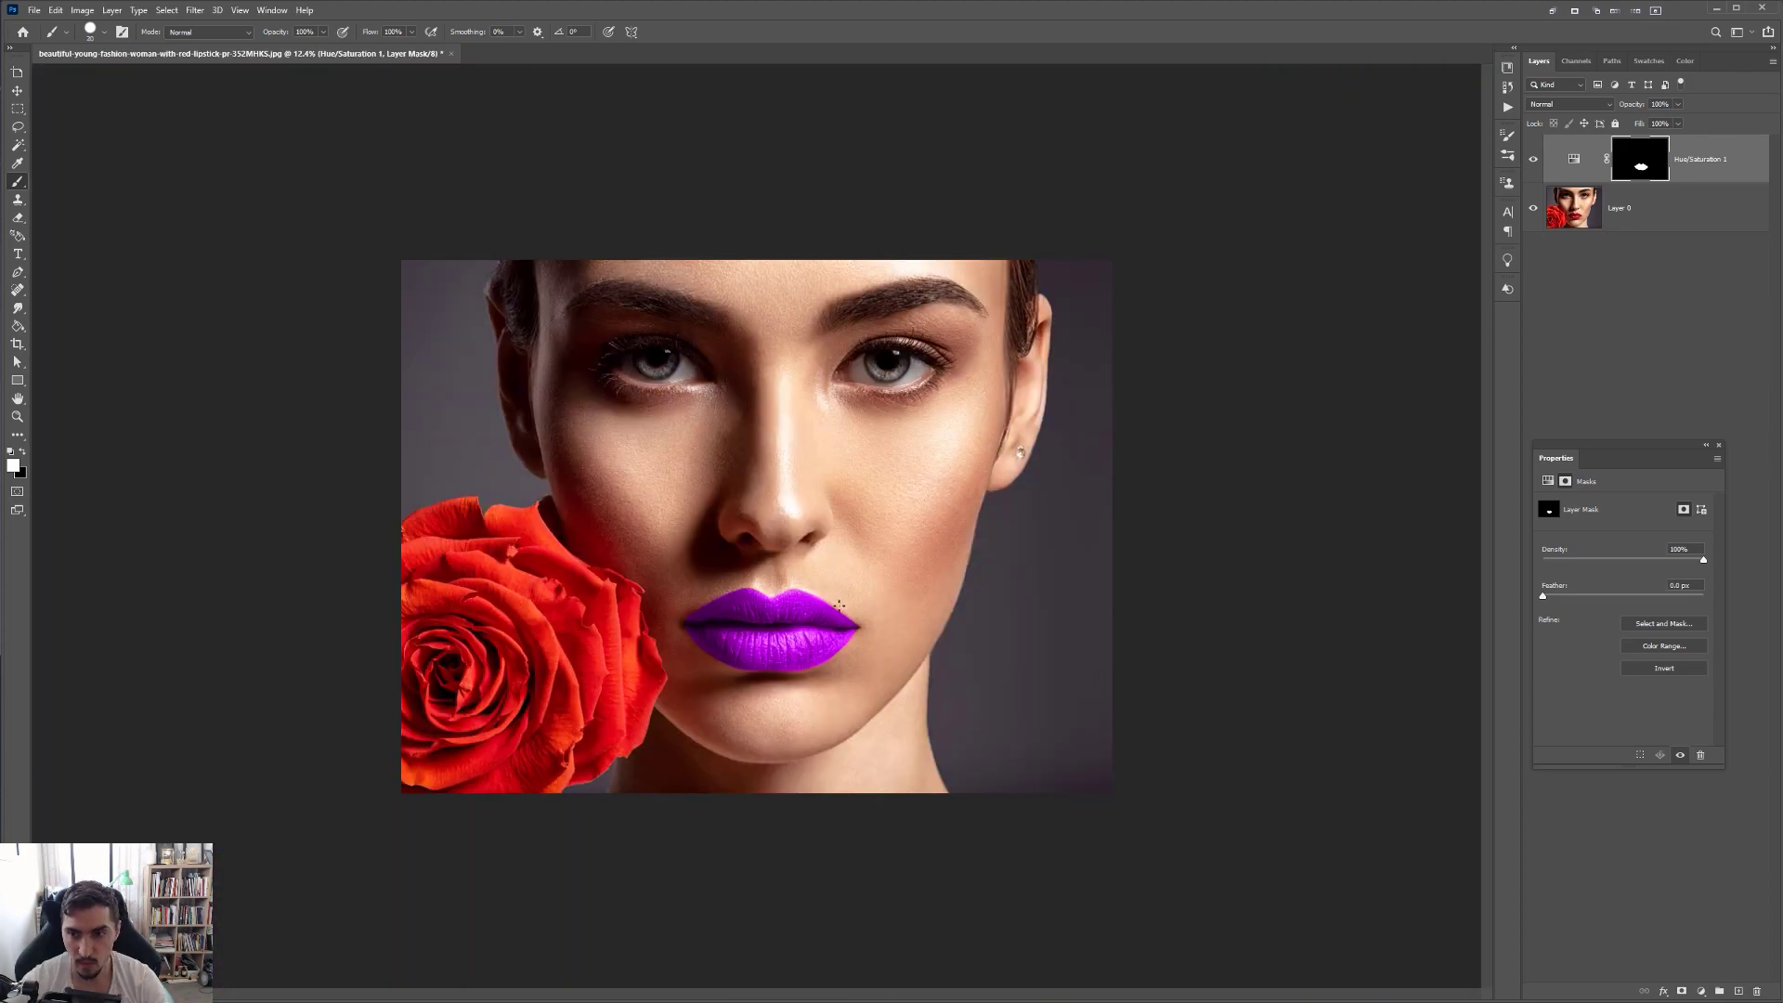
{"action": "scroll", "coordinate": [771, 520], "scroll_direction": "up", "scroll_amount": 2}
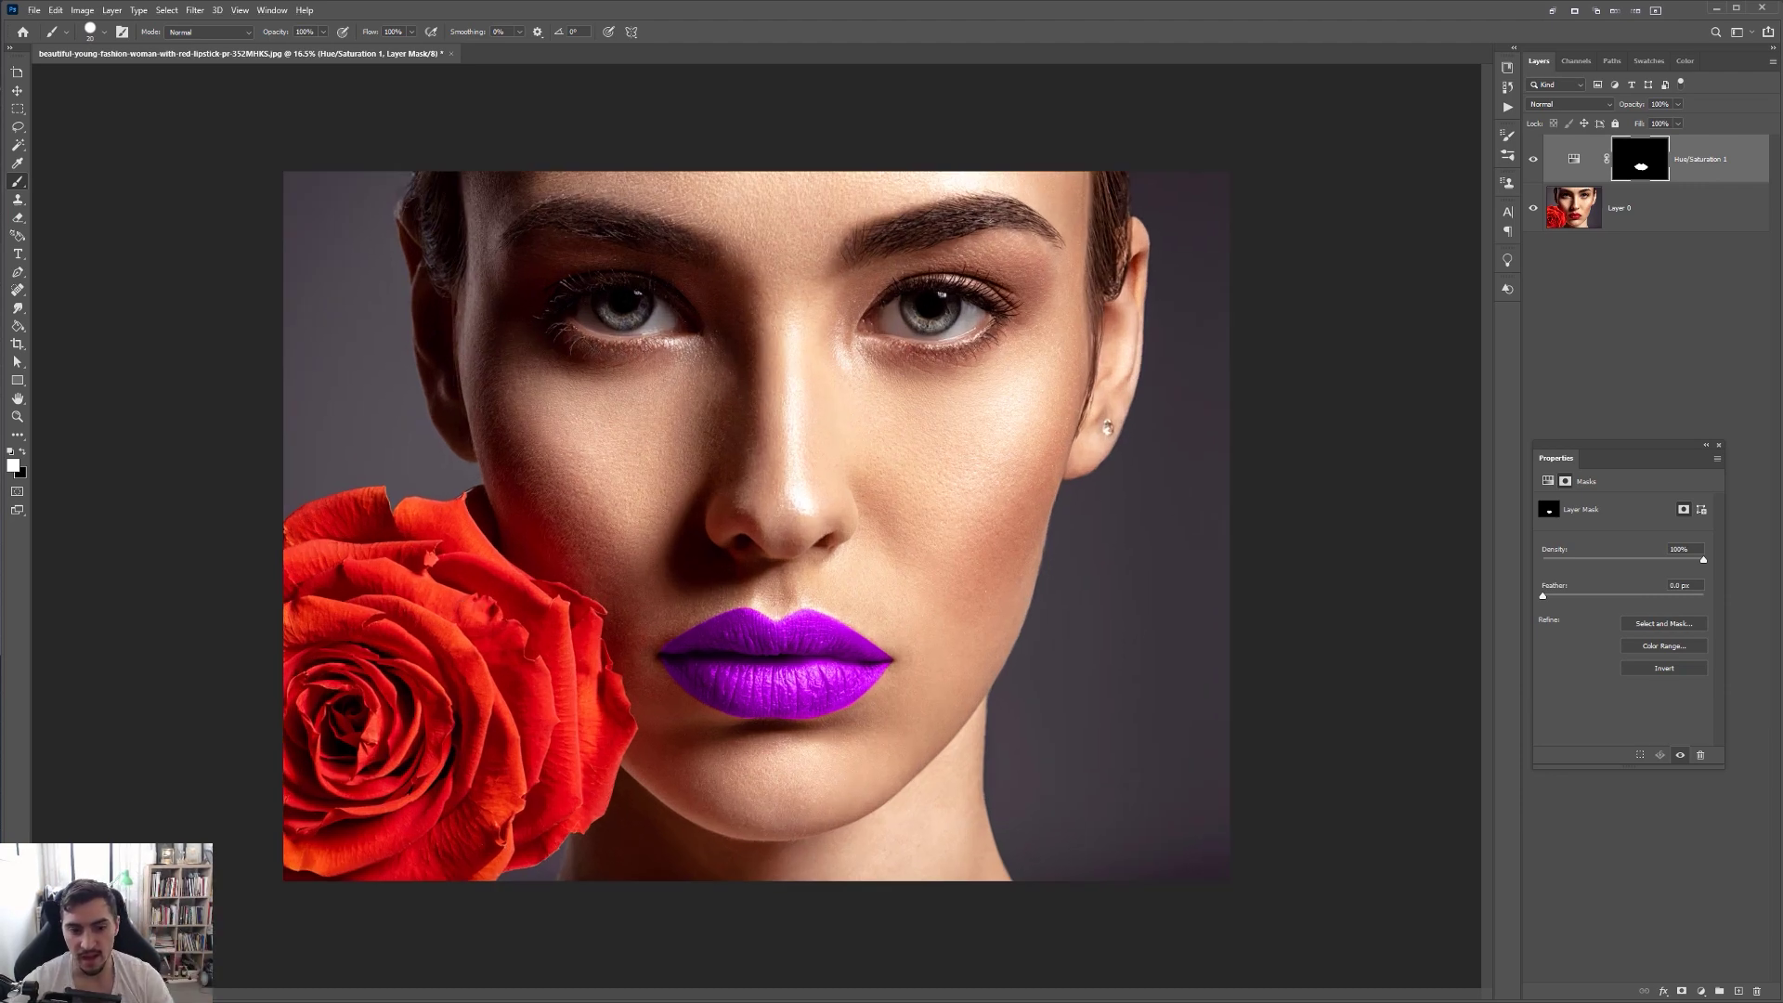
{"action": "scroll", "coordinate": [783, 673], "scroll_direction": "up", "scroll_amount": 1}
Change the Hue/Saturation adjustment's hue to turn the lips bright green and lower its saturation to +42
{"action": "left_click", "coordinate": [1576, 158]}
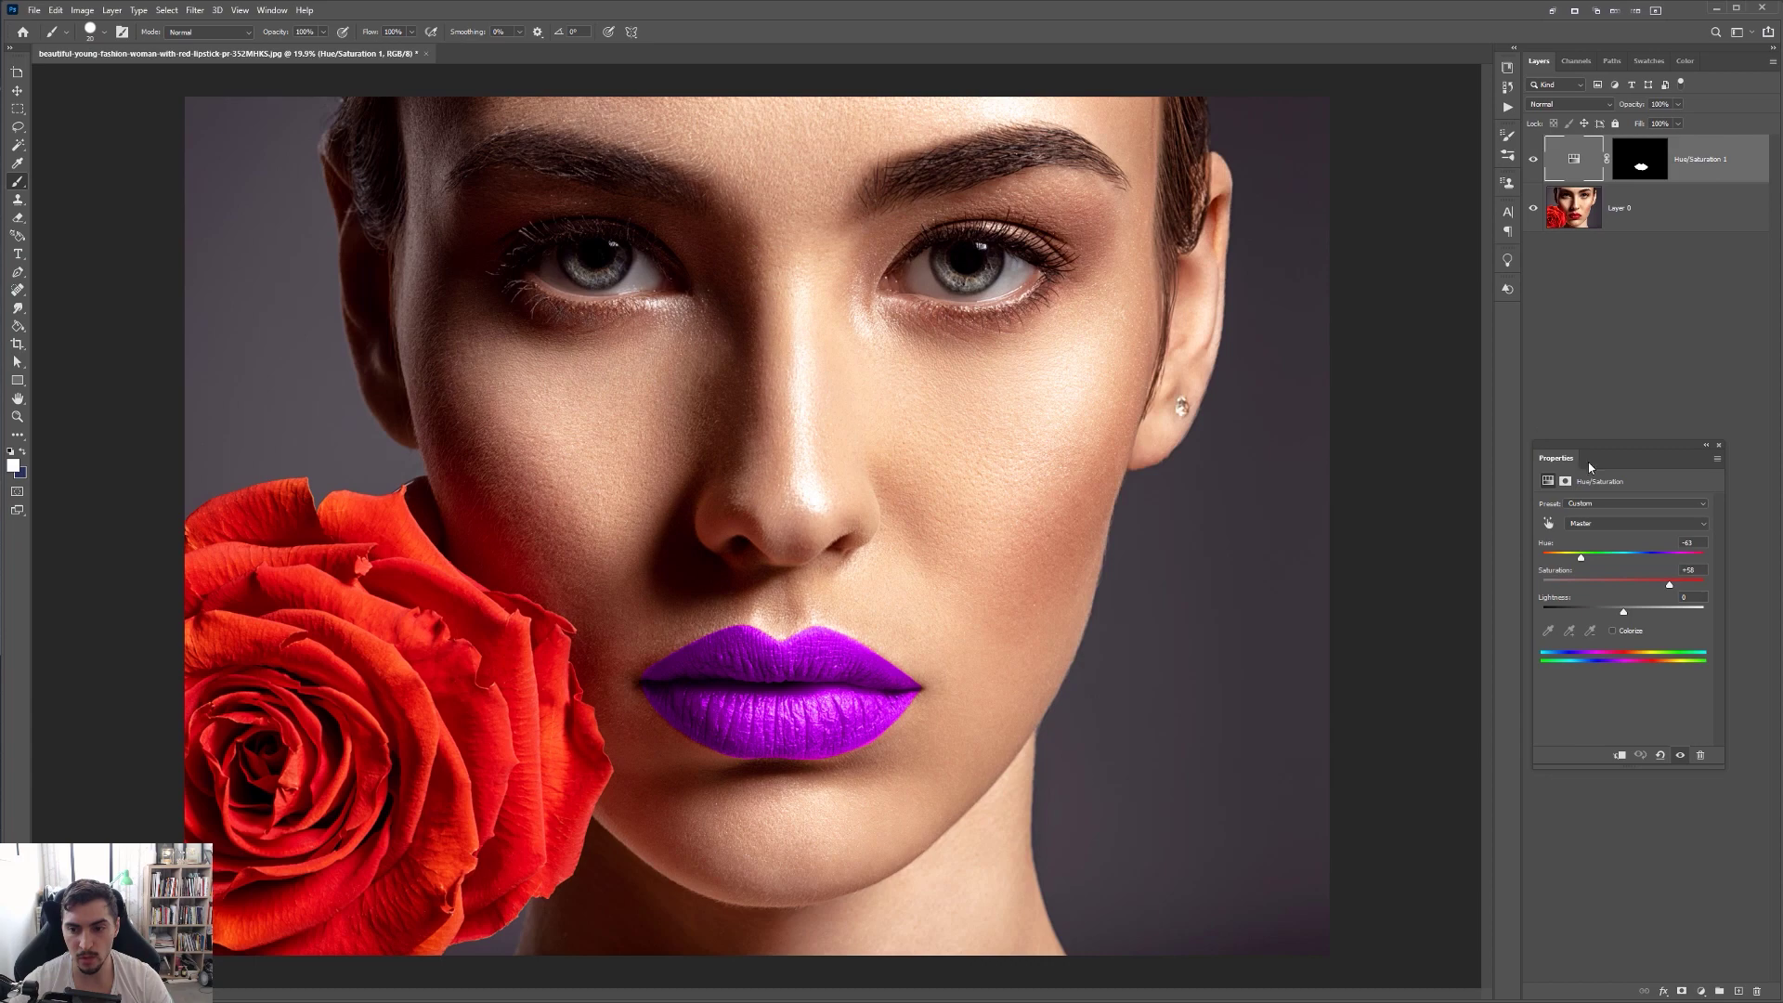
{"action": "left_click_drag", "start_coordinate": [1609, 449], "coordinate": [1151, 399]}
{"action": "left_click_drag", "start_coordinate": [1119, 506], "coordinate": [1219, 512]}
{"action": "scroll", "coordinate": [807, 607], "scroll_direction": "up", "scroll_amount": 5}
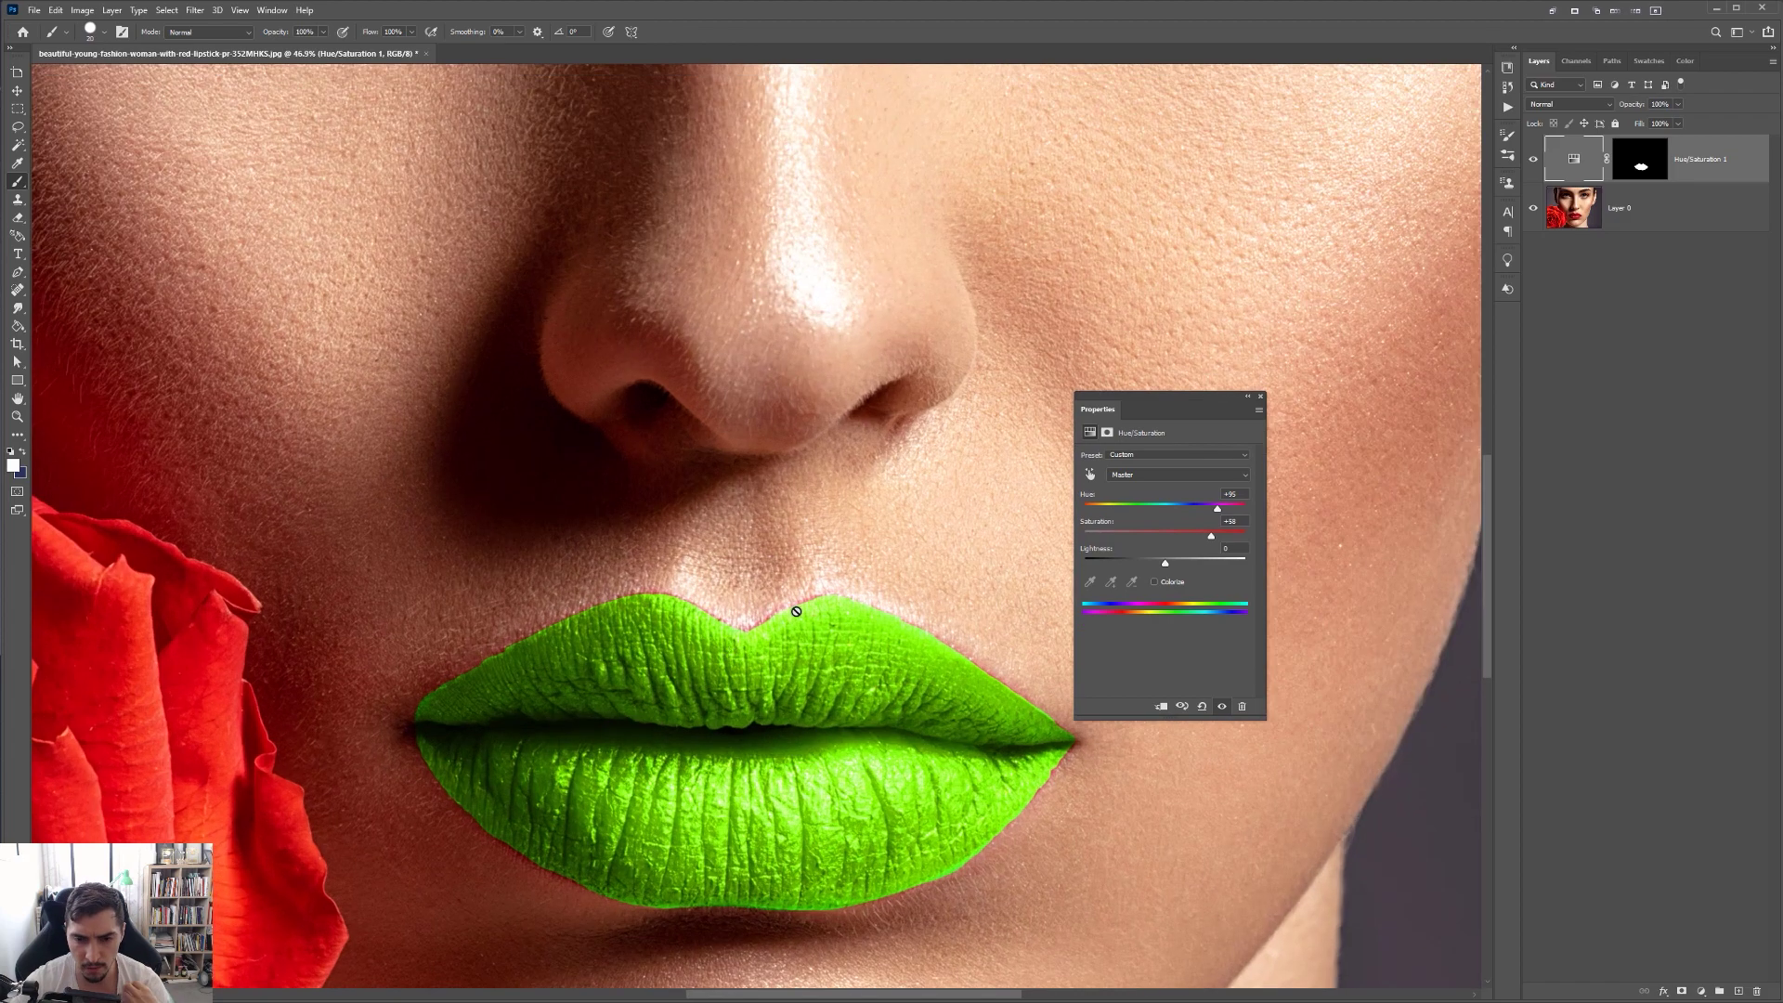
{"action": "left_click_drag", "start_coordinate": [1228, 401], "coordinate": [1274, 414]}
{"action": "mouse_move", "coordinate": [1257, 549]}
{"action": "left_mouse_down"}
{"action": "mouse_move", "coordinate": [1175, 551]}
{"action": "mouse_move", "coordinate": [1245, 550]}
{"action": "left_mouse_up"}
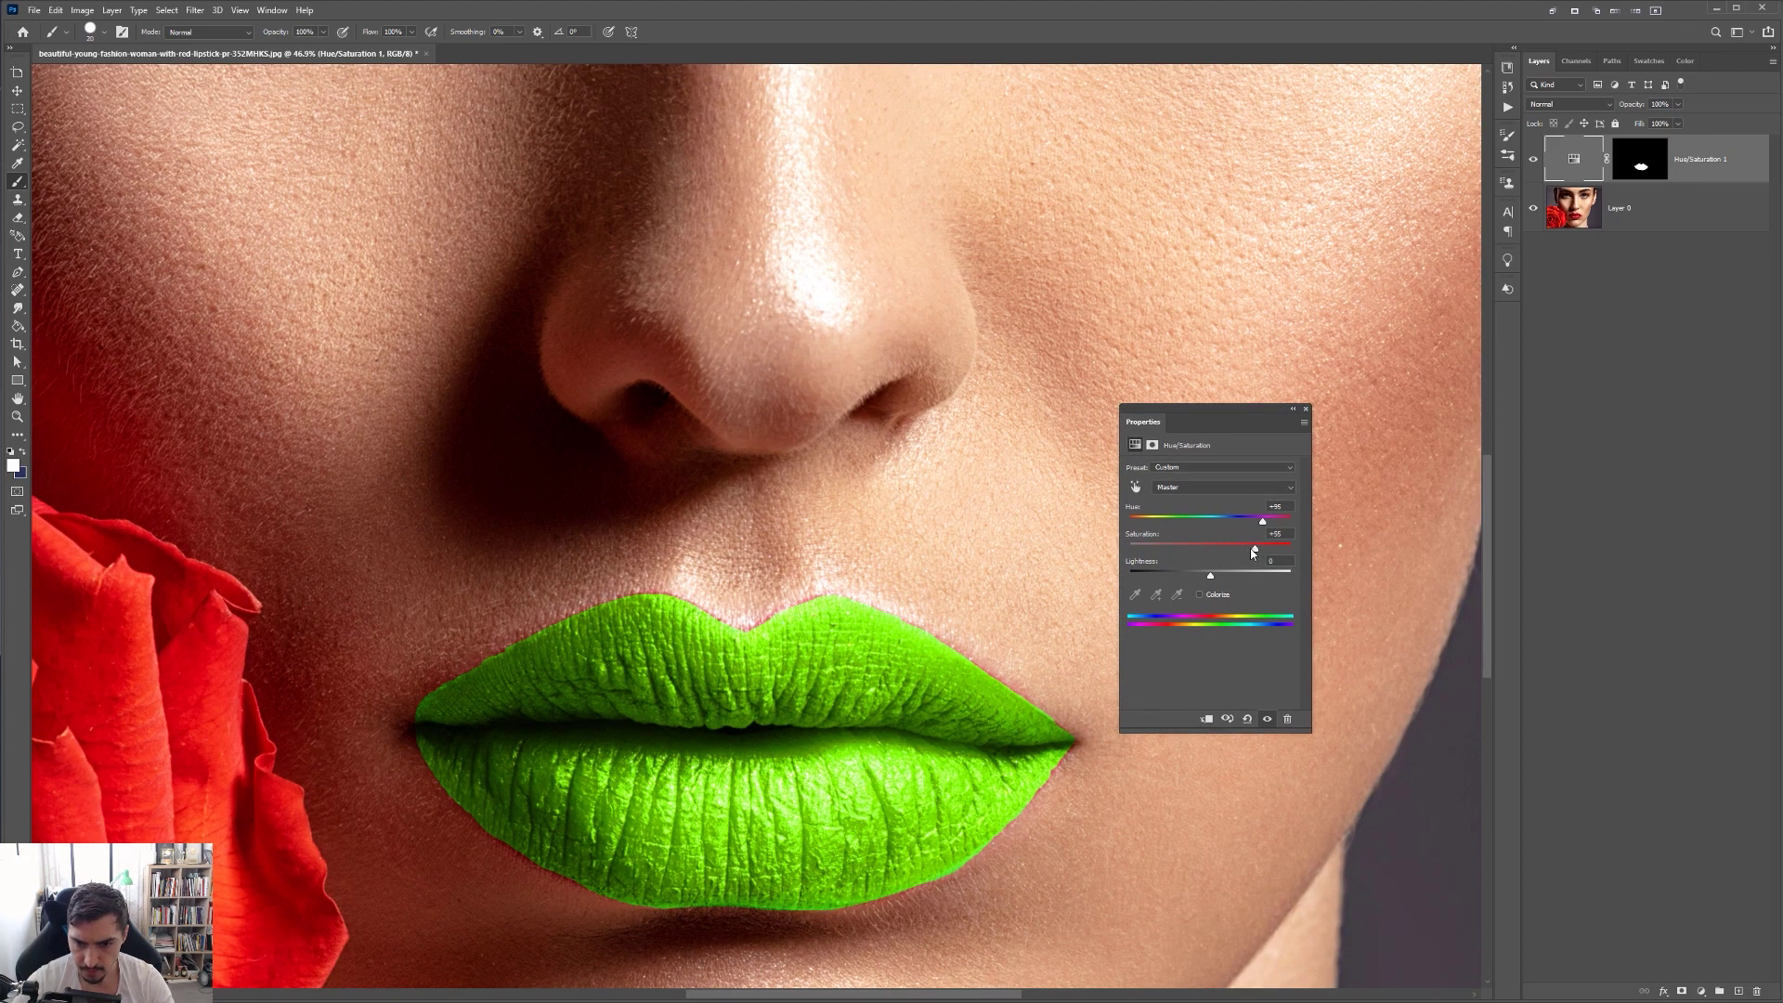
{"action": "left_click_drag", "start_coordinate": [1219, 410], "coordinate": [1642, 480]}
Set the Hue/Saturation layer's blend mode to Soft Light
{"action": "scroll", "coordinate": [1287, 276], "scroll_direction": "down", "scroll_amount": 5}
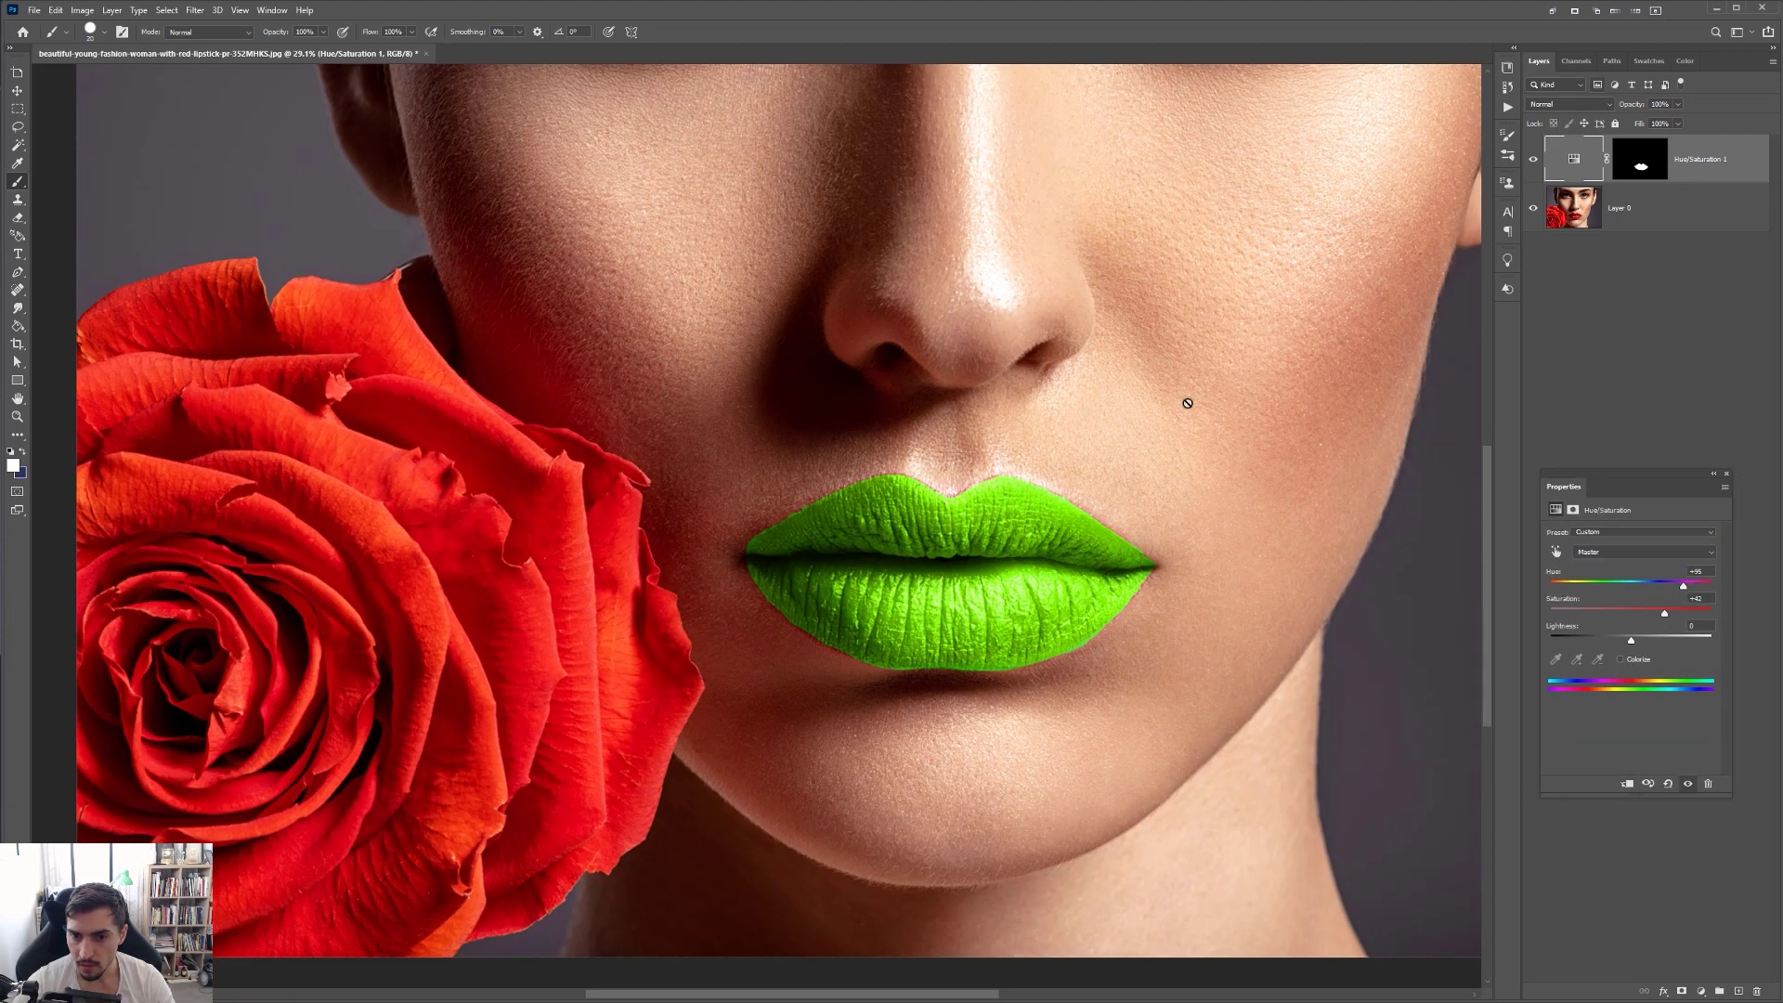
{"action": "scroll", "coordinate": [898, 480], "scroll_direction": "up", "scroll_amount": 5}
{"action": "key", "text": "backslash"}
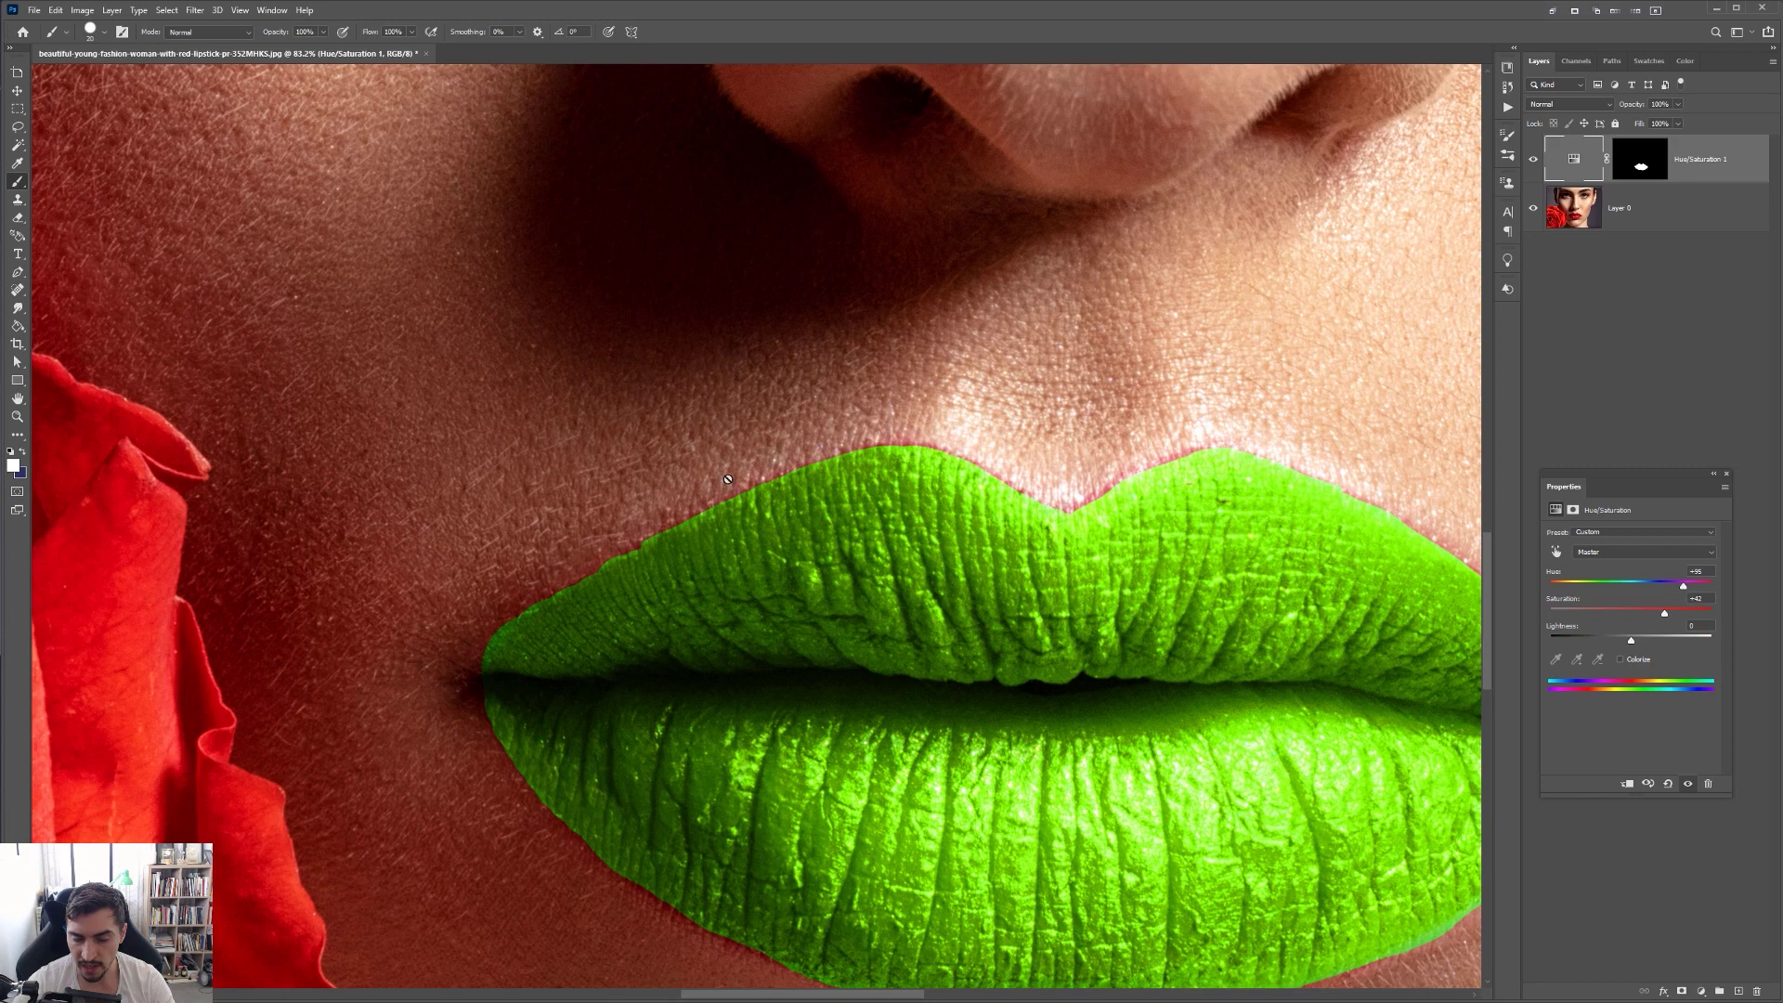
{"action": "scroll", "coordinate": [836, 445], "scroll_direction": "down", "scroll_amount": 4}
{"action": "key", "text": "backslash"}
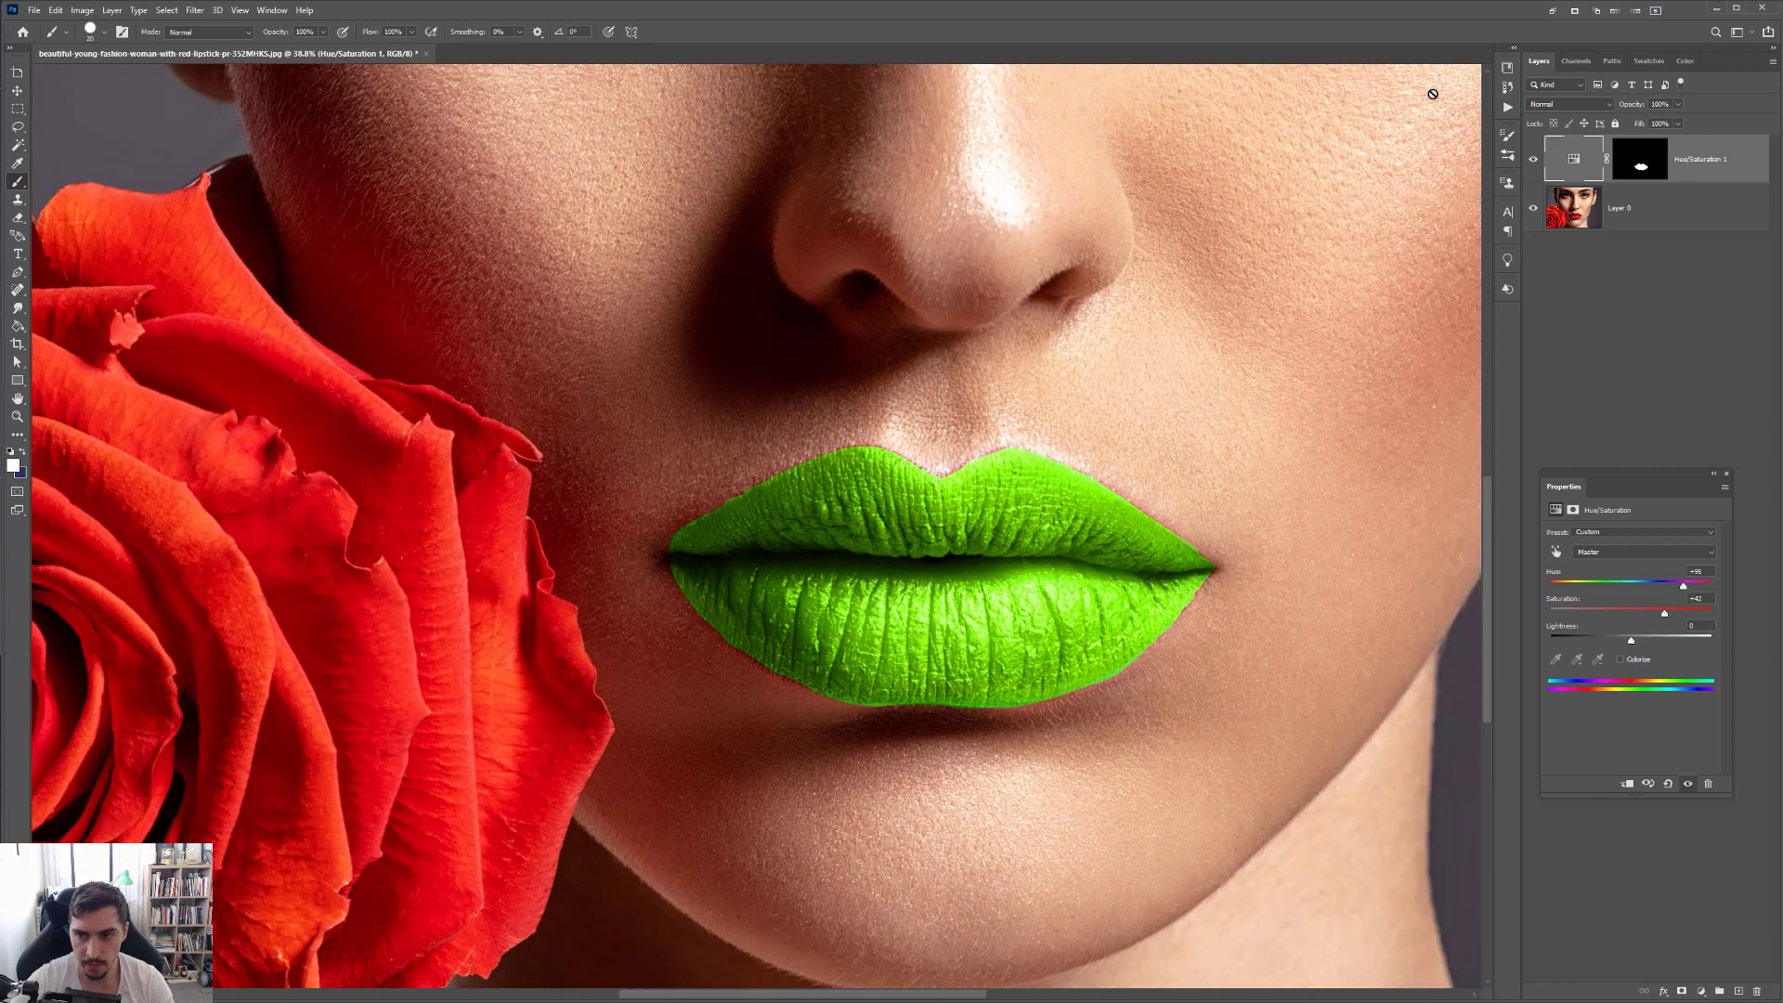
{"action": "left_click", "coordinate": [1568, 105]}
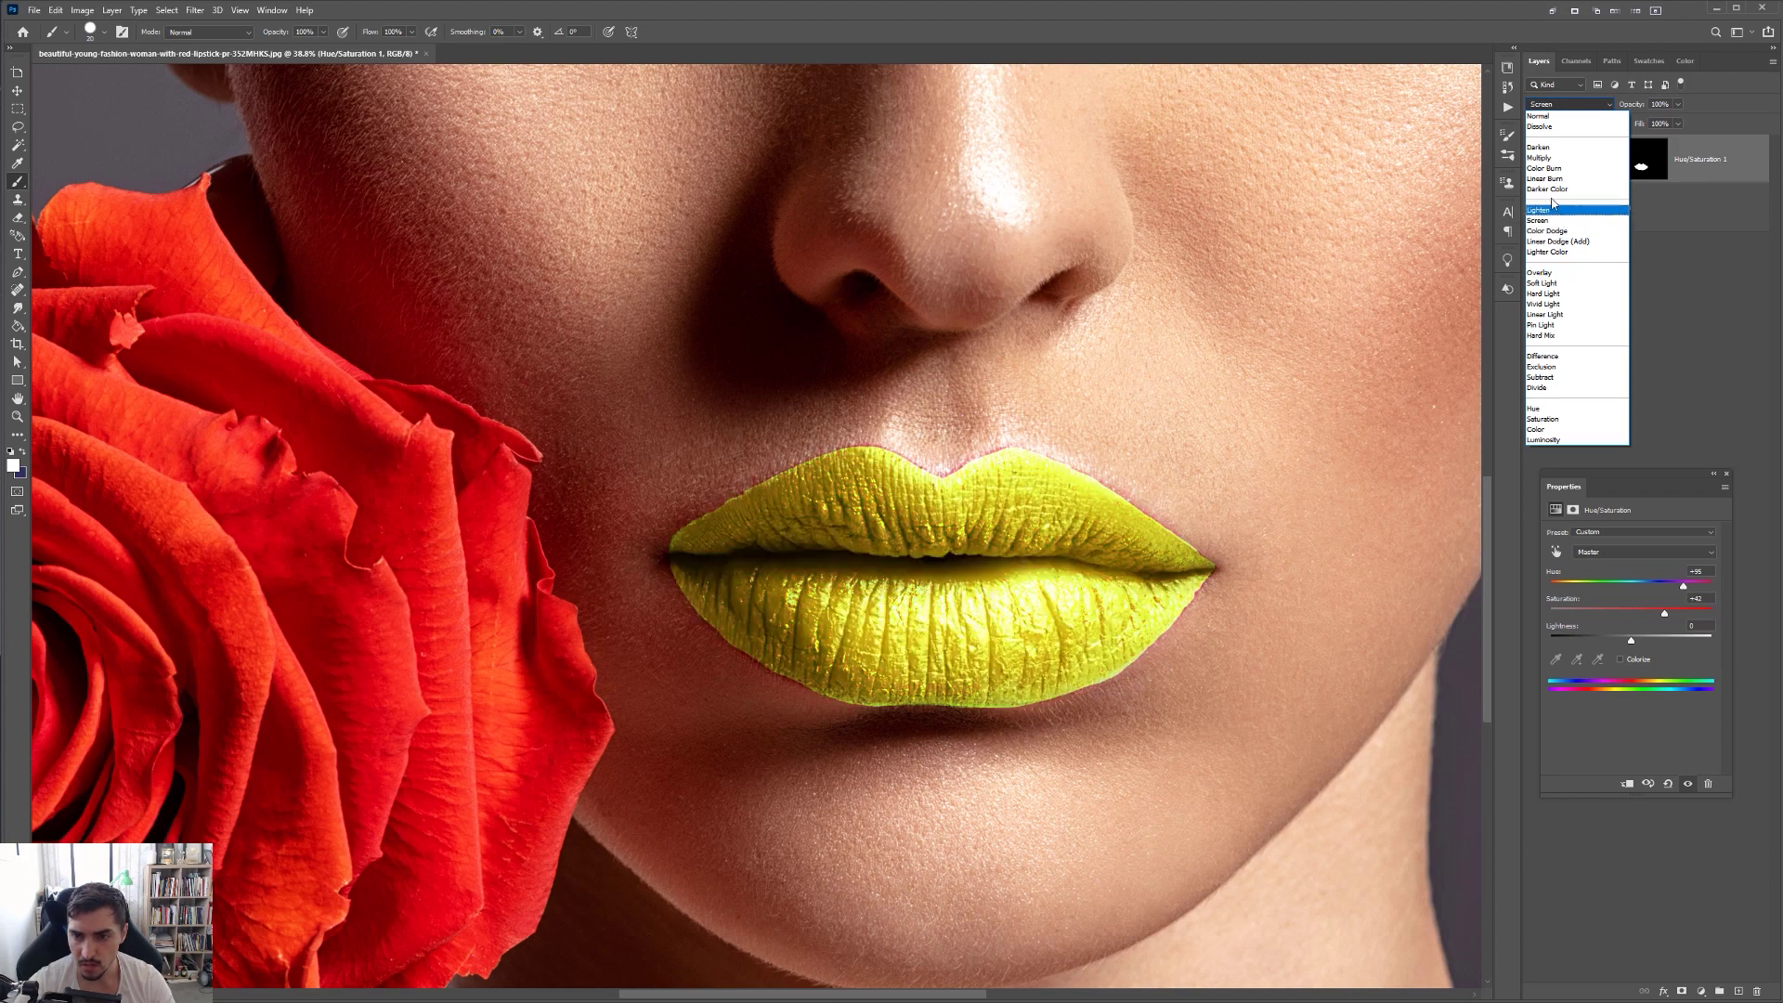
{"action": "left_click", "coordinate": [1556, 285]}
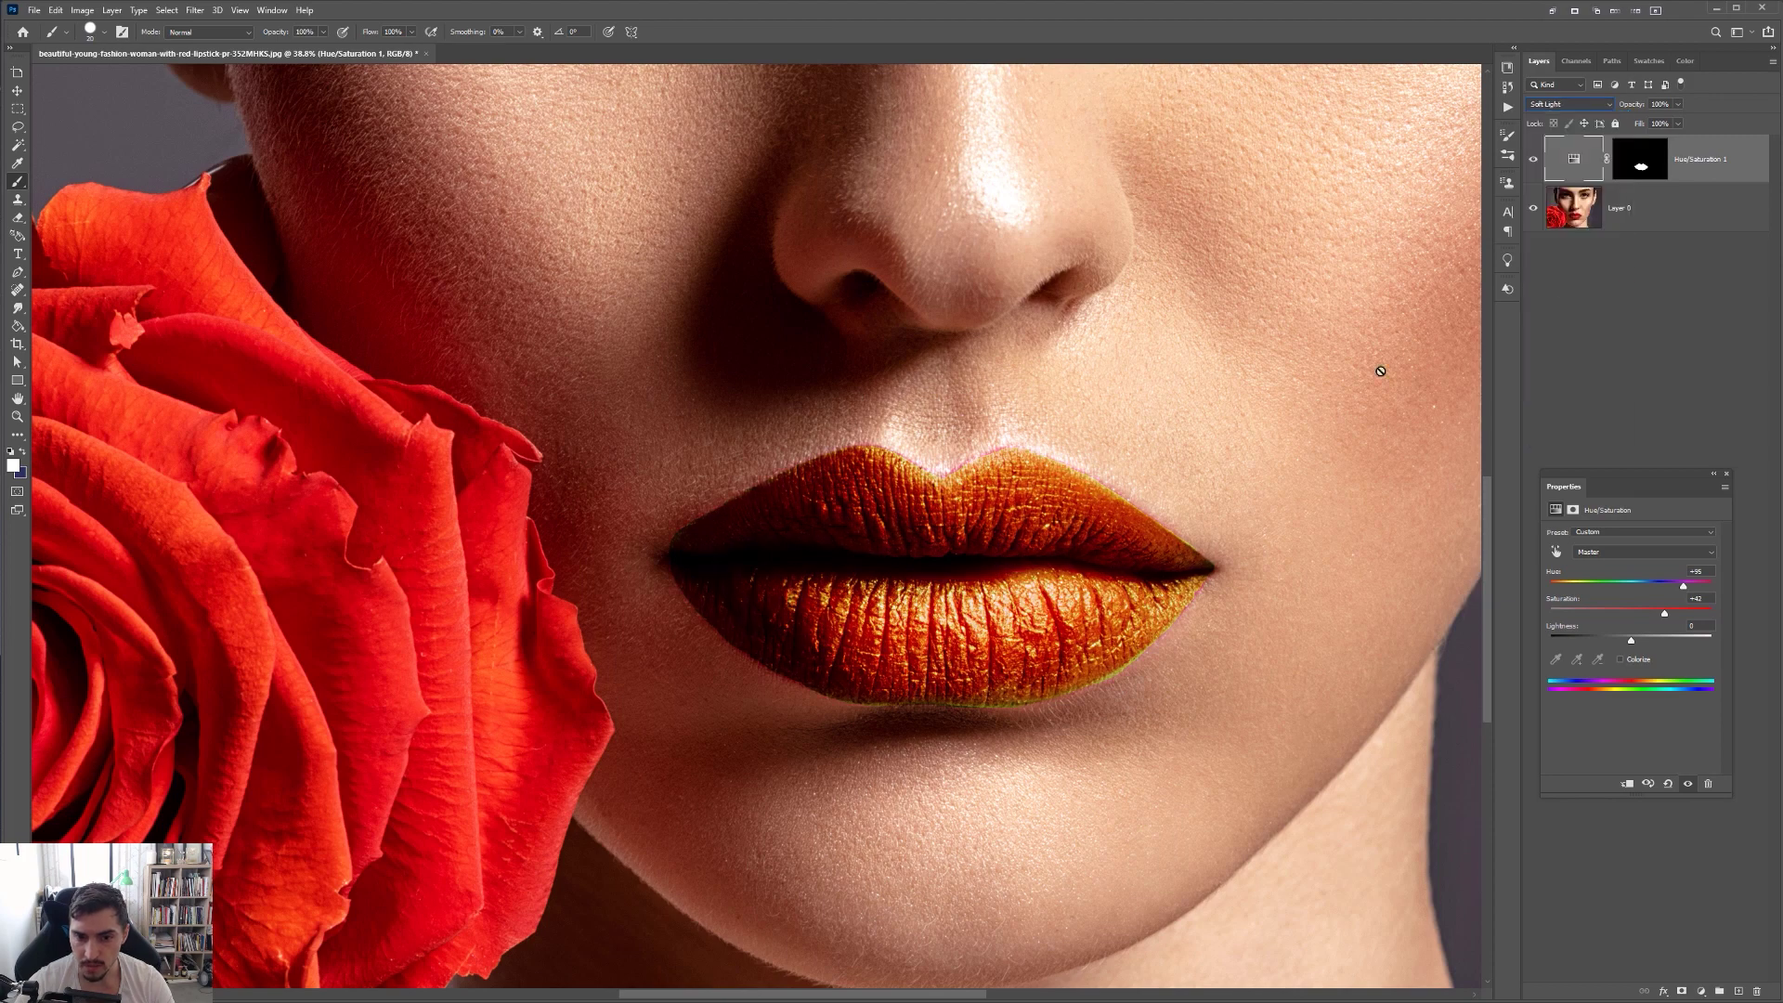
Target the Hue/Saturation layer's mask, lower the brush opacity and paint black along the upper lip's edge near the cupid's bow
{"action": "left_click", "coordinate": [1634, 153]}
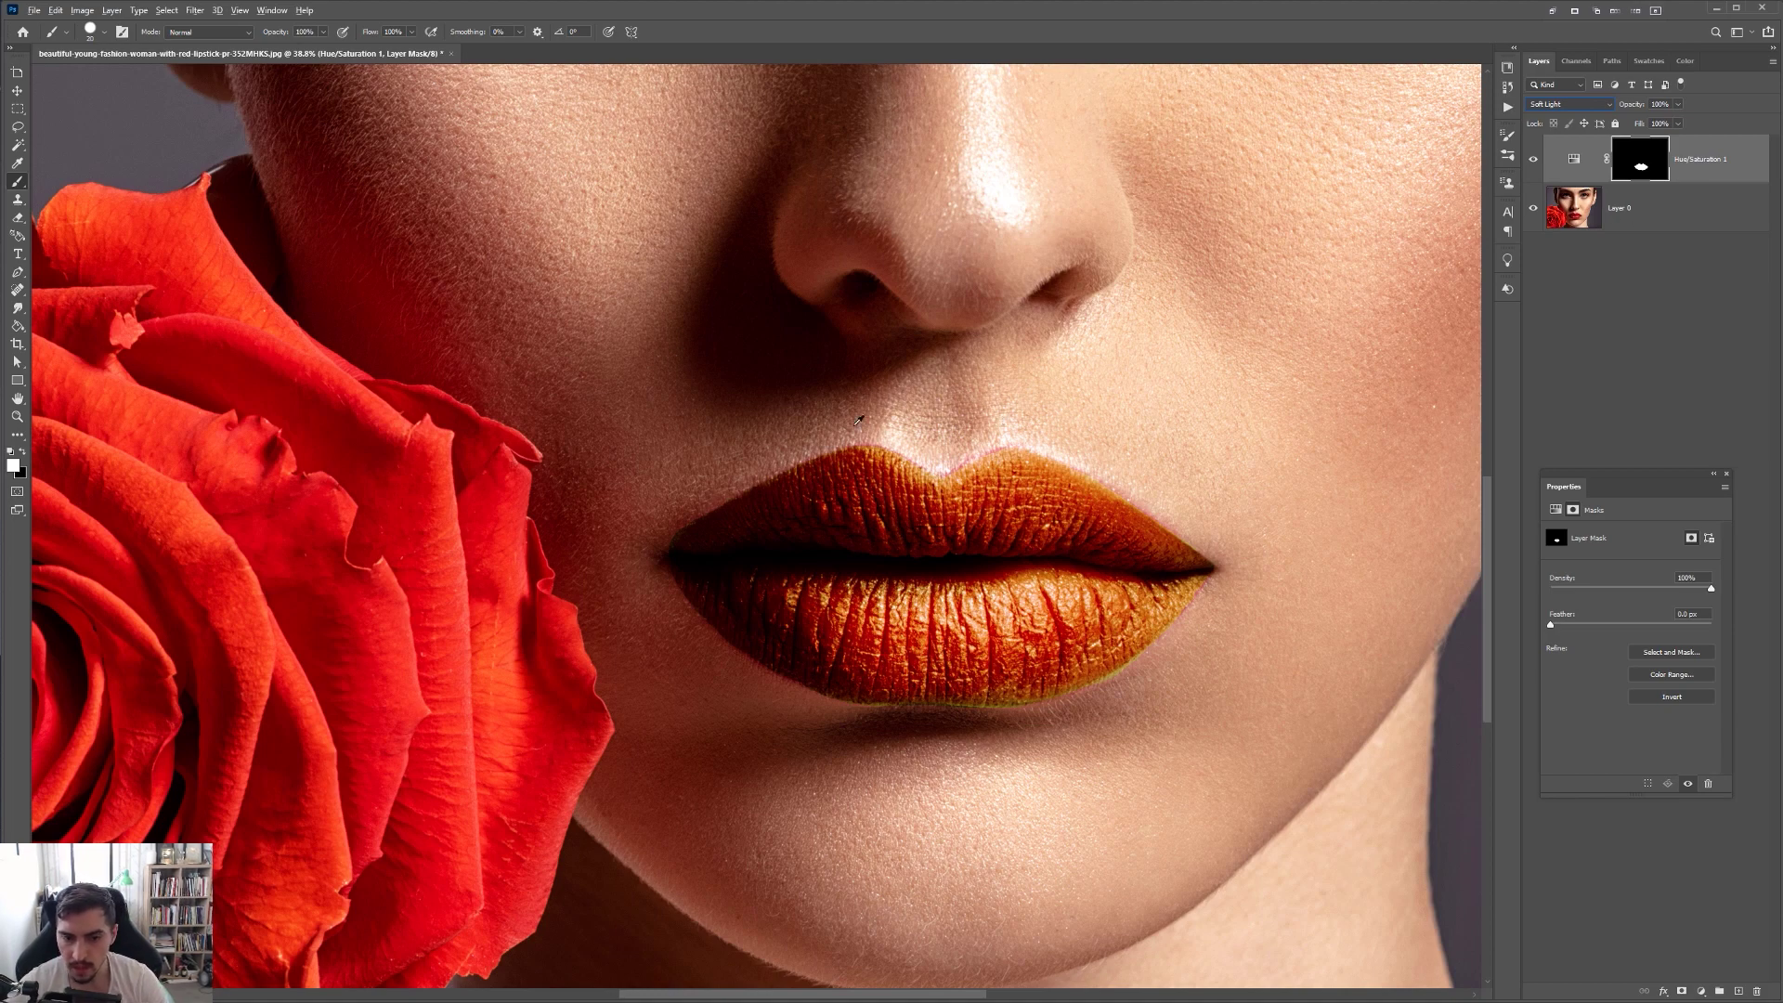
{"action": "scroll", "coordinate": [899, 429], "scroll_direction": "up", "scroll_amount": 5}
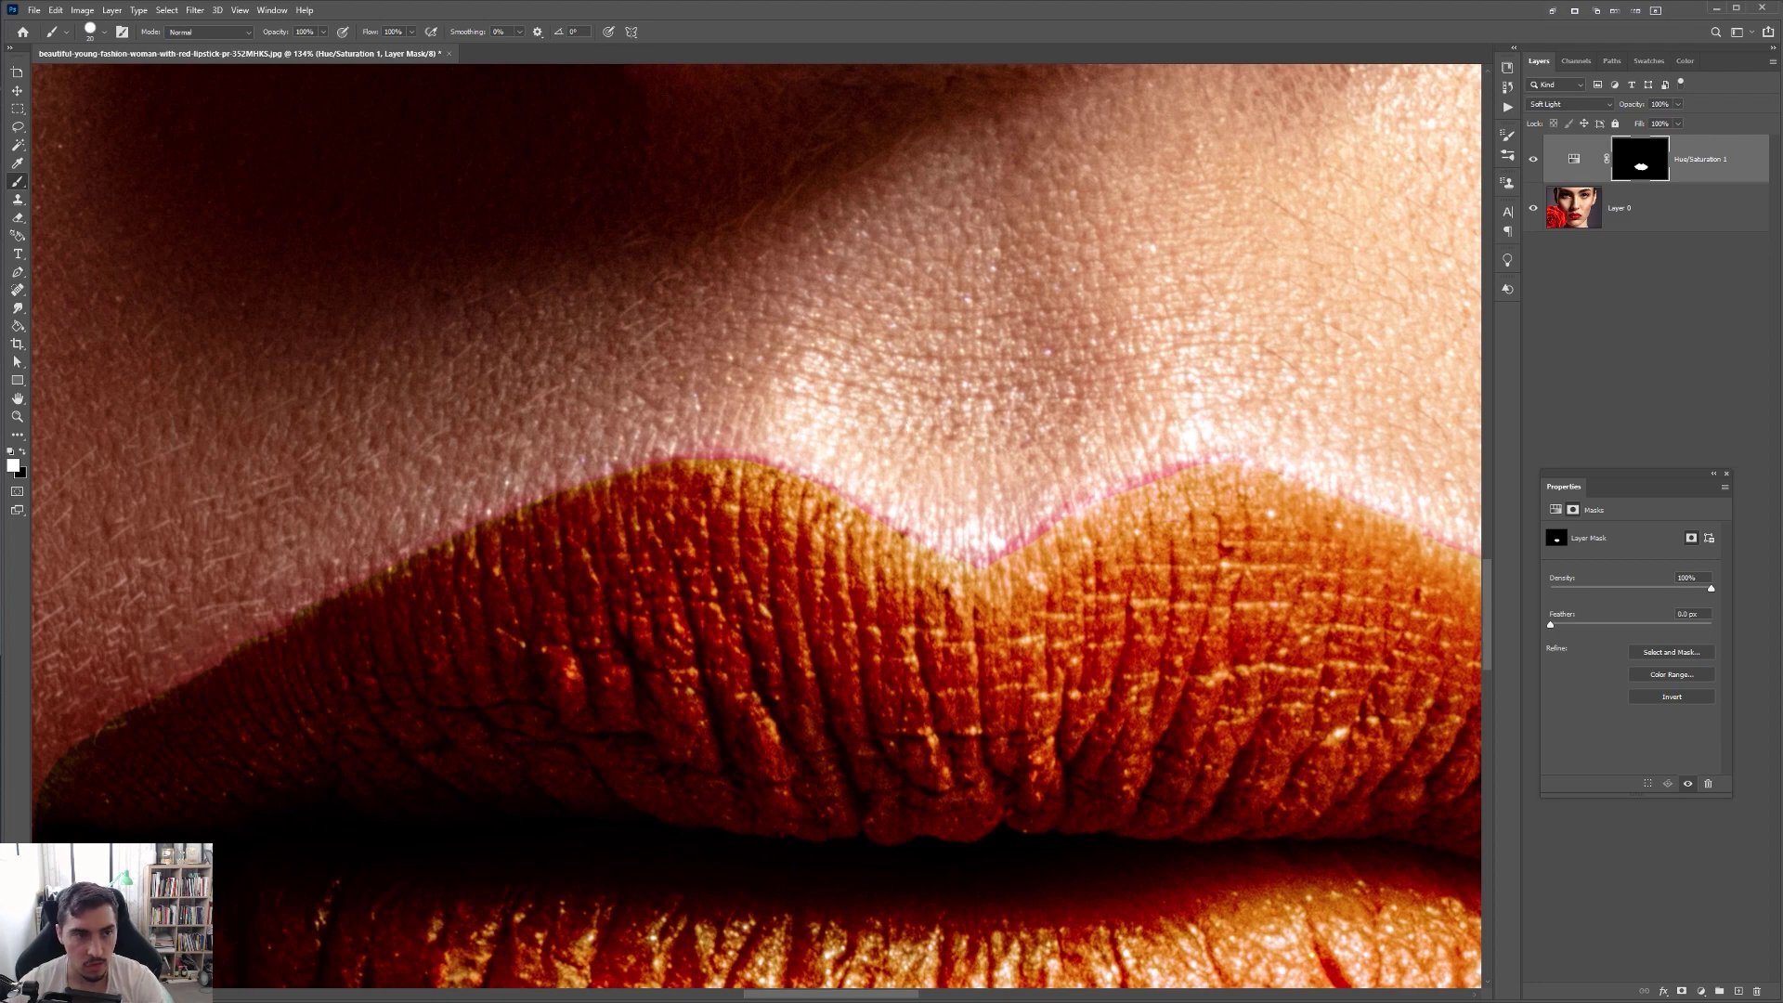
{"action": "left_click", "coordinate": [325, 33]}
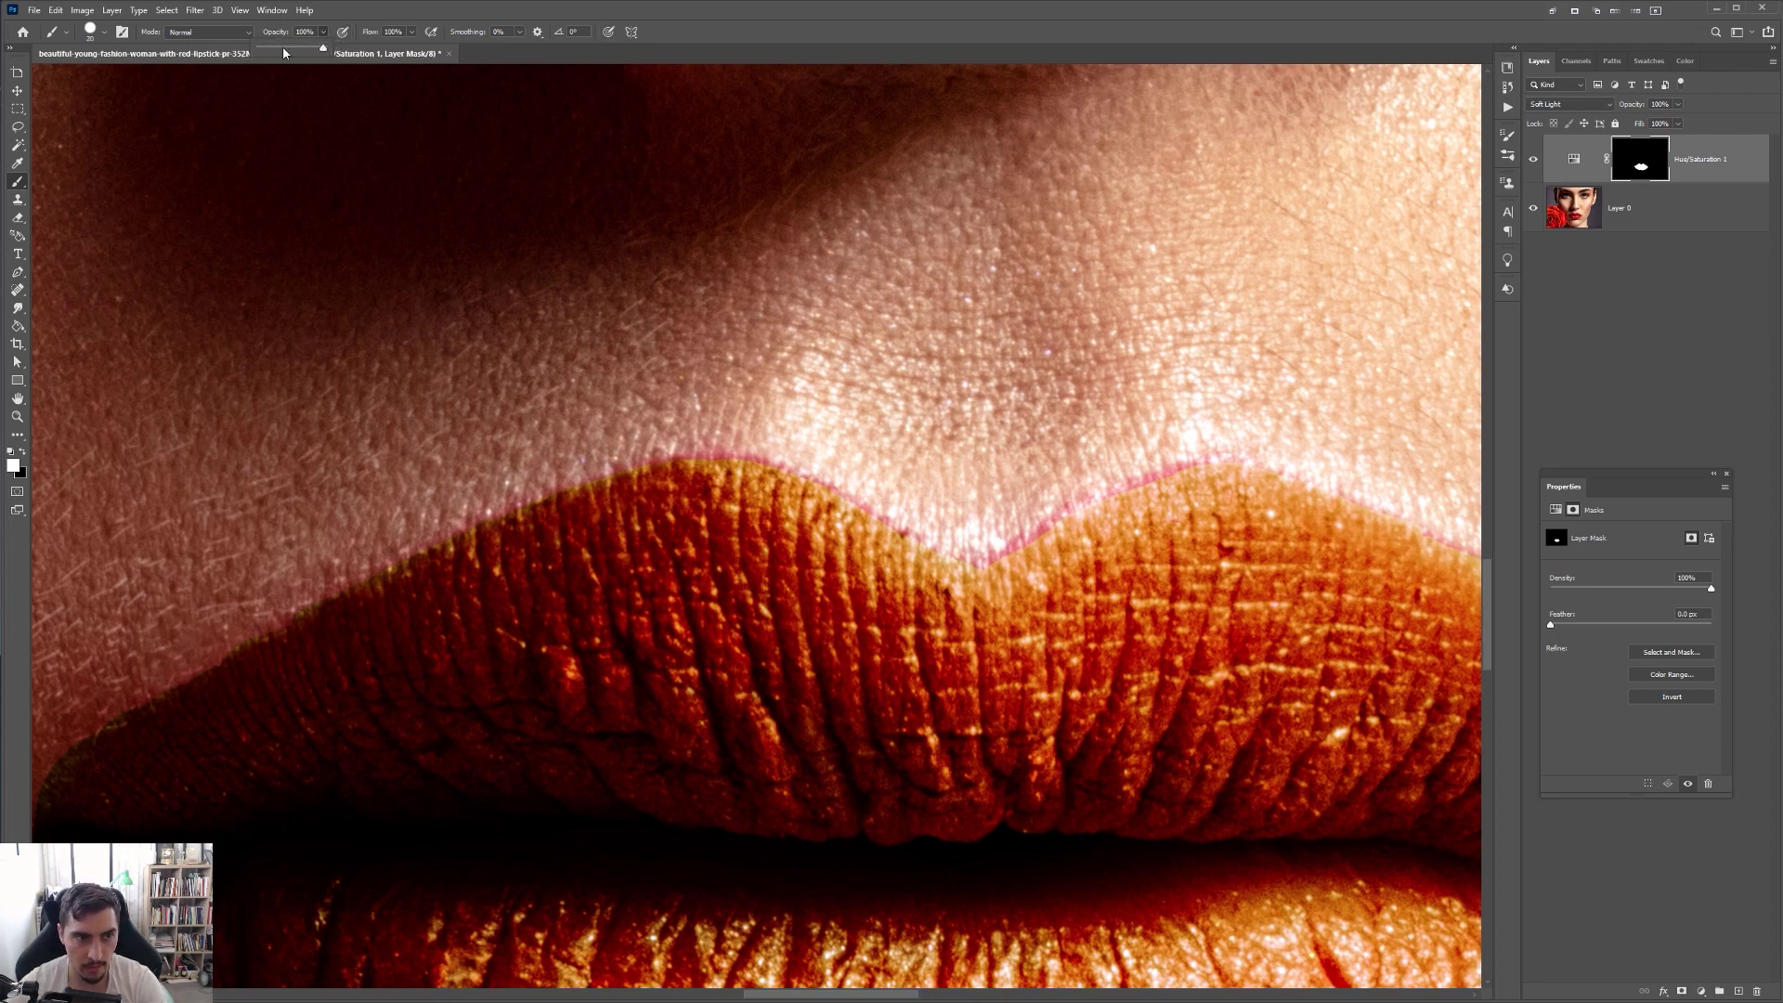
{"action": "left_click", "coordinate": [732, 471]}
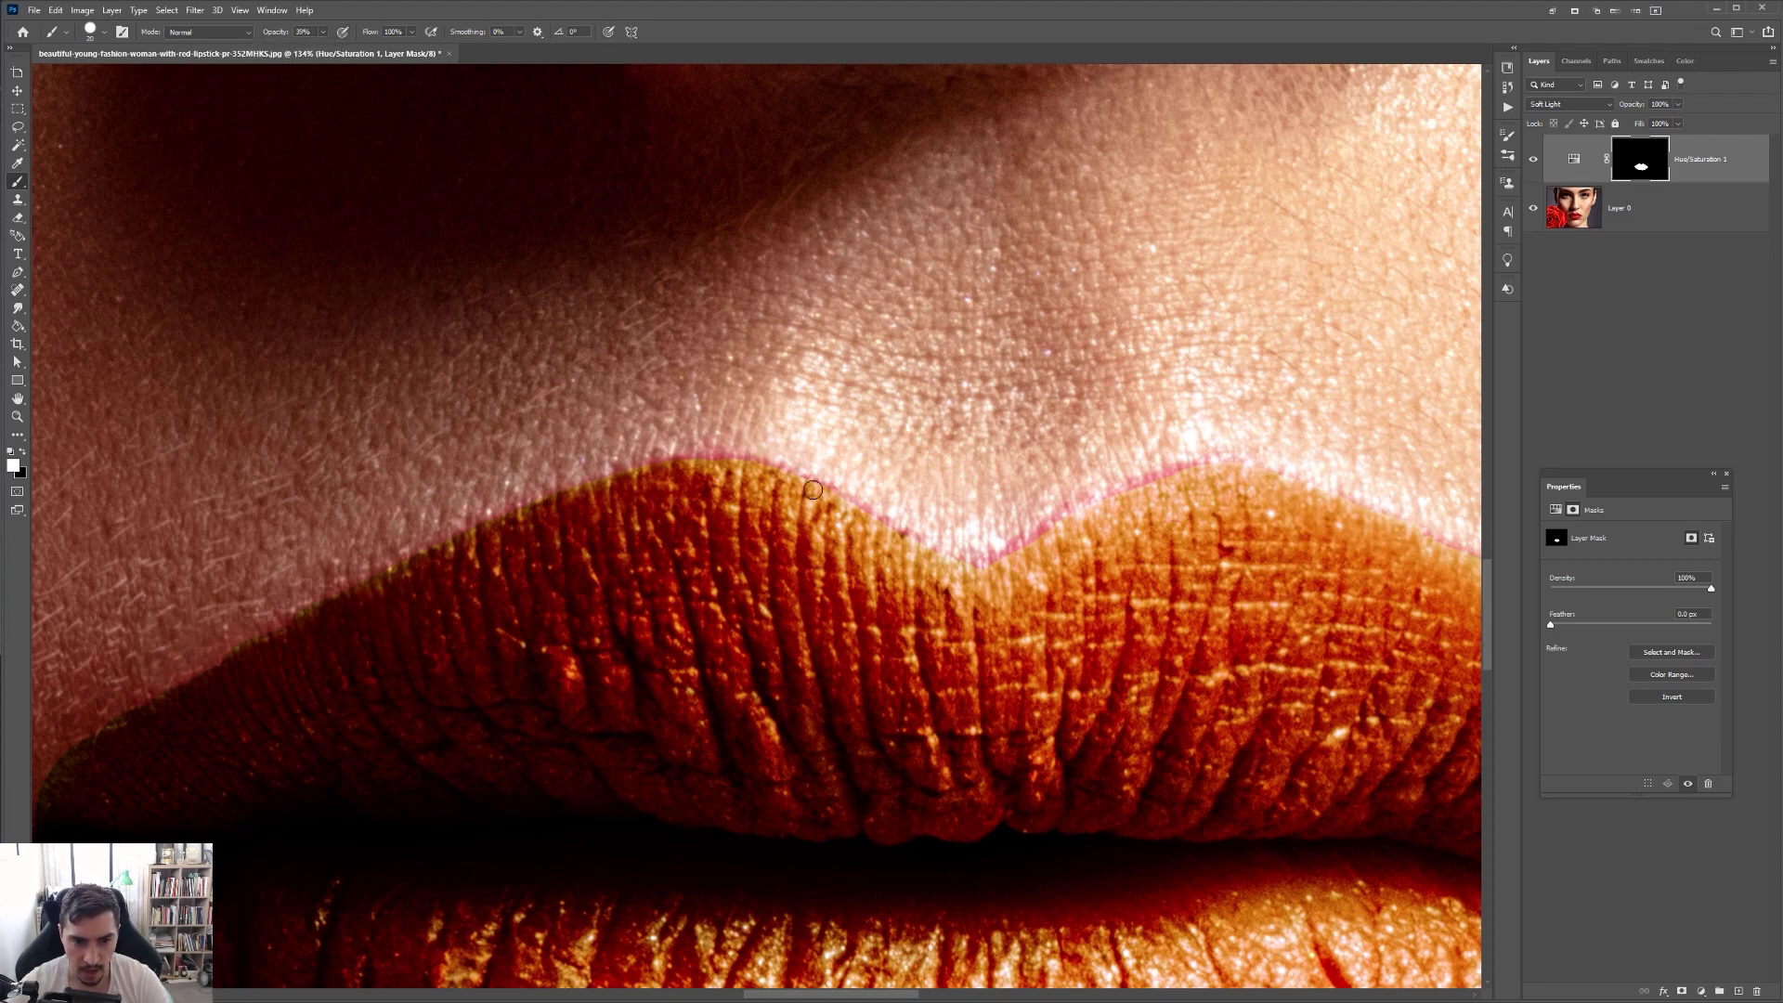
{"action": "left_click_drag", "start_coordinate": [704, 452], "coordinate": [780, 455]}
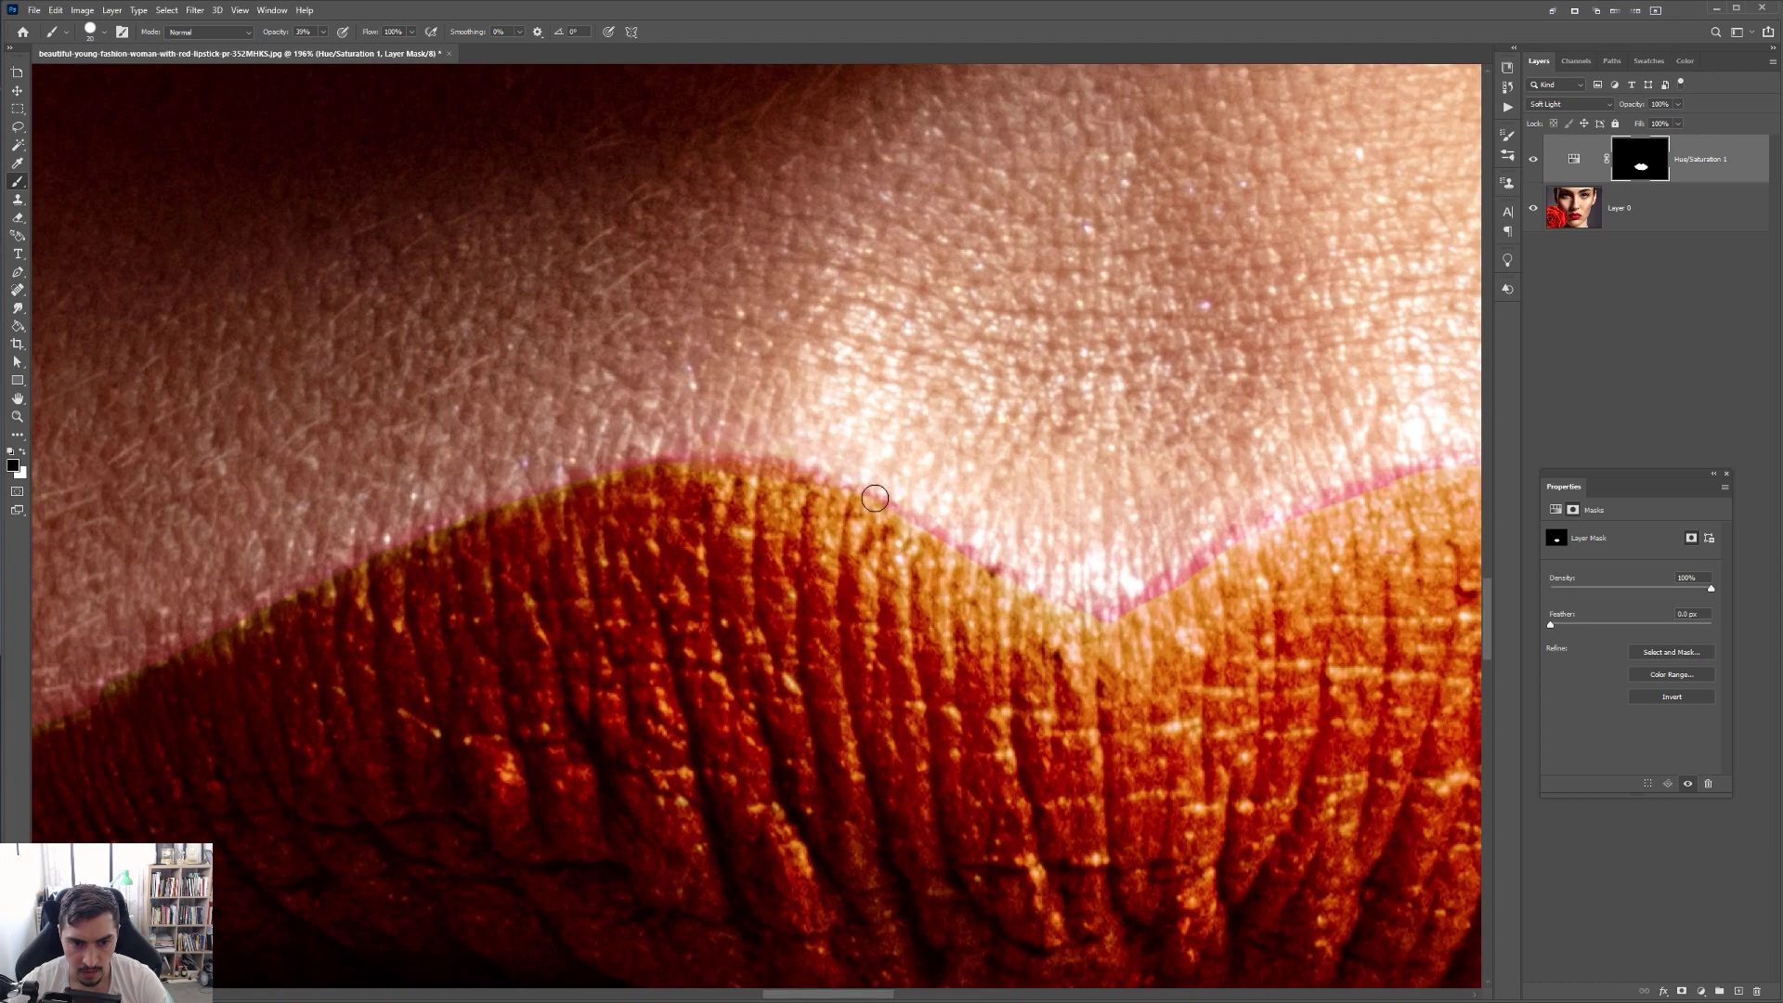
{"action": "left_click_drag", "start_coordinate": [999, 566], "coordinate": [772, 472]}
{"action": "scroll", "coordinate": [551, 470], "scroll_direction": "up", "scroll_amount": 3}
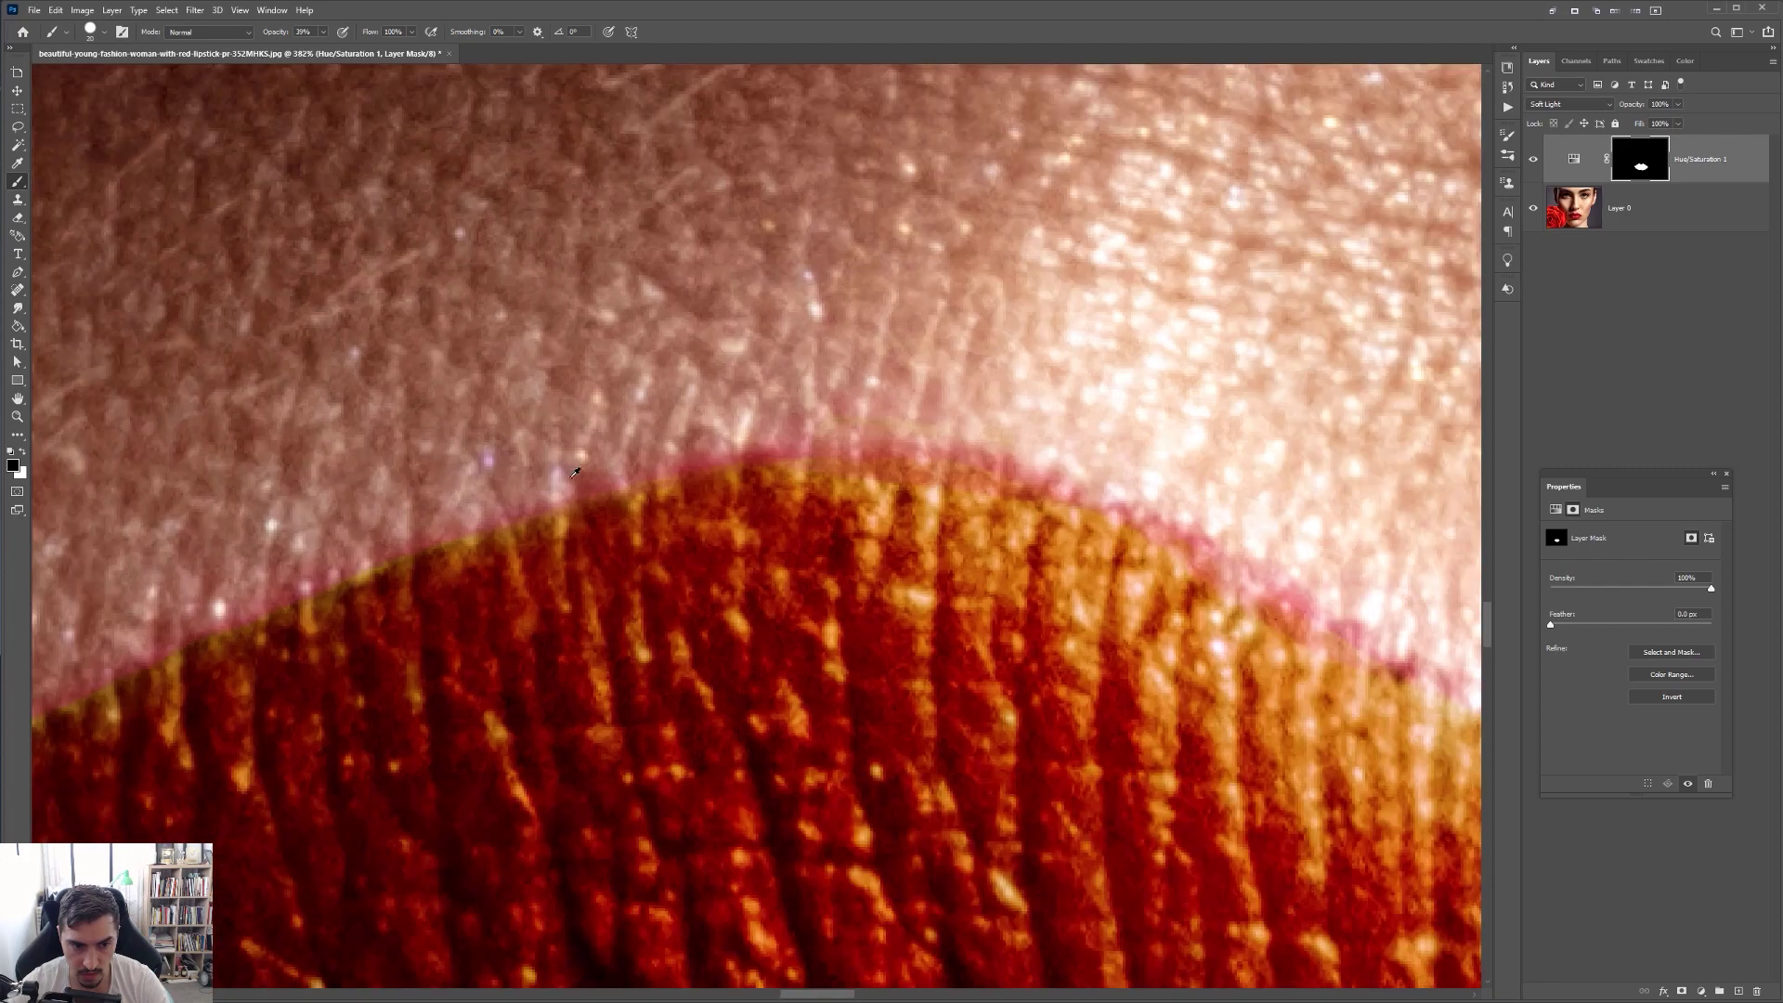
{"action": "scroll", "coordinate": [457, 521], "scroll_direction": "down", "scroll_amount": 8}
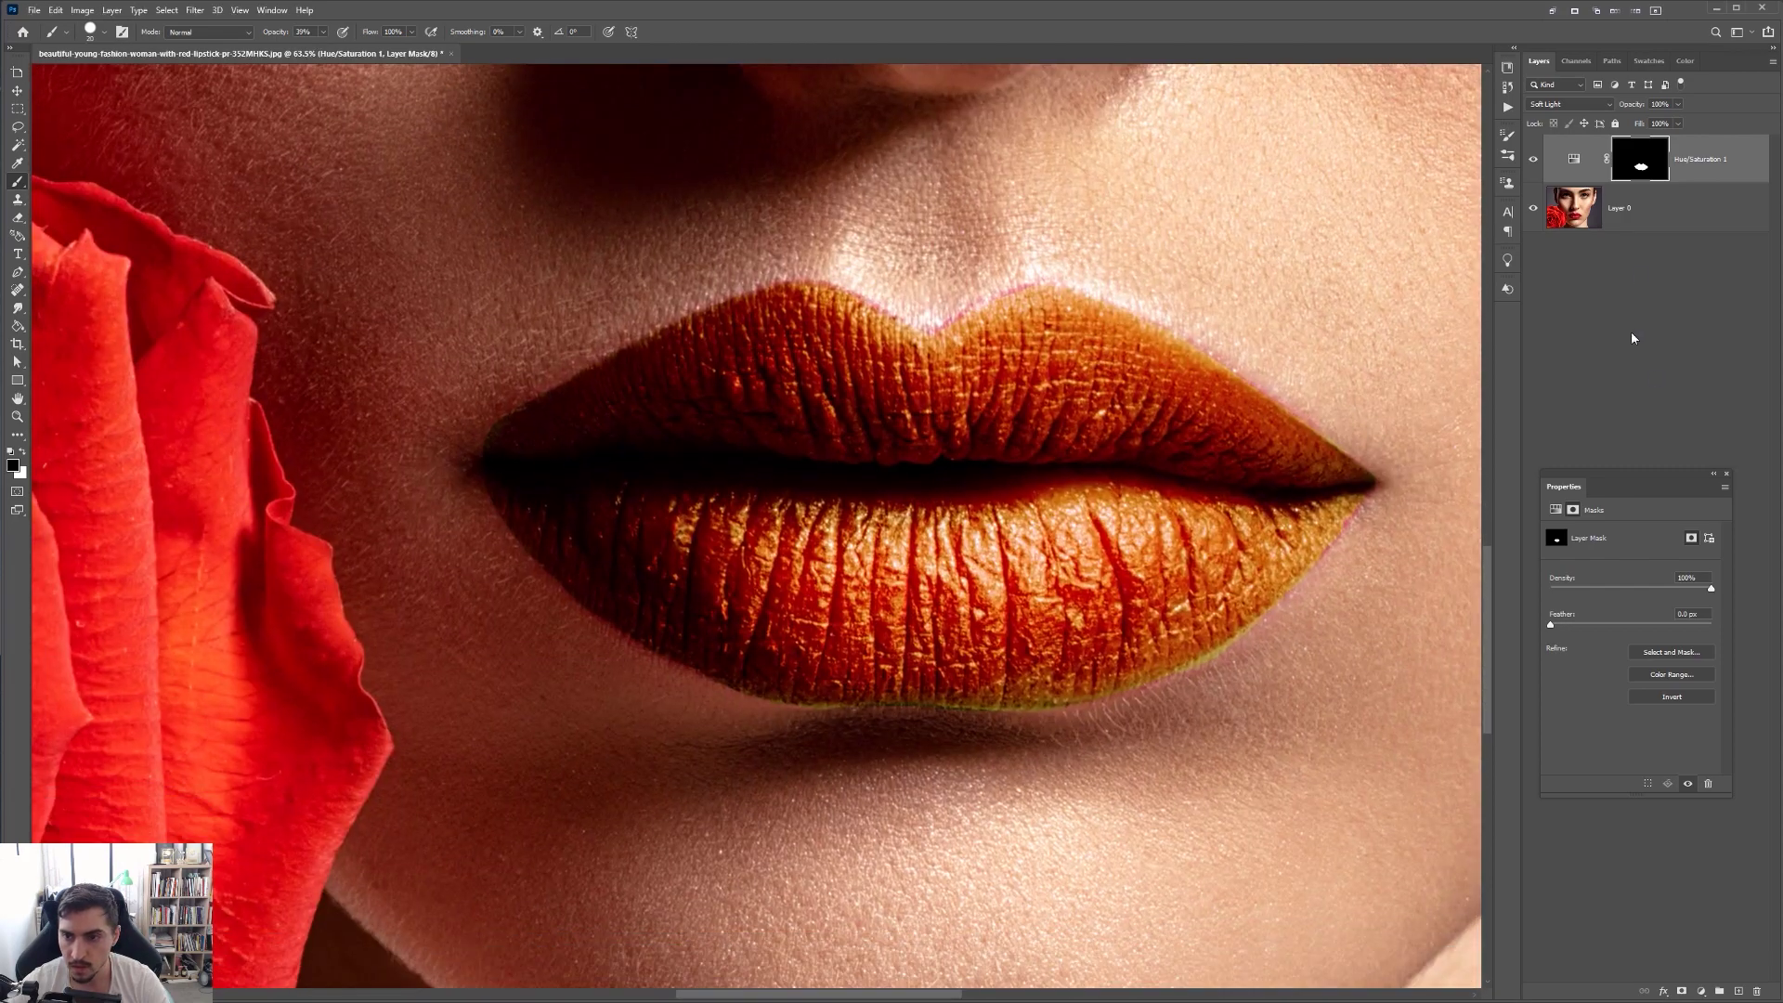
Set the Hue/Saturation layer's blend mode to Normal and clean the mask along the upper lip's left edge with black
{"action": "left_click", "coordinate": [1567, 104]}
{"action": "left_click", "coordinate": [1554, 115]}
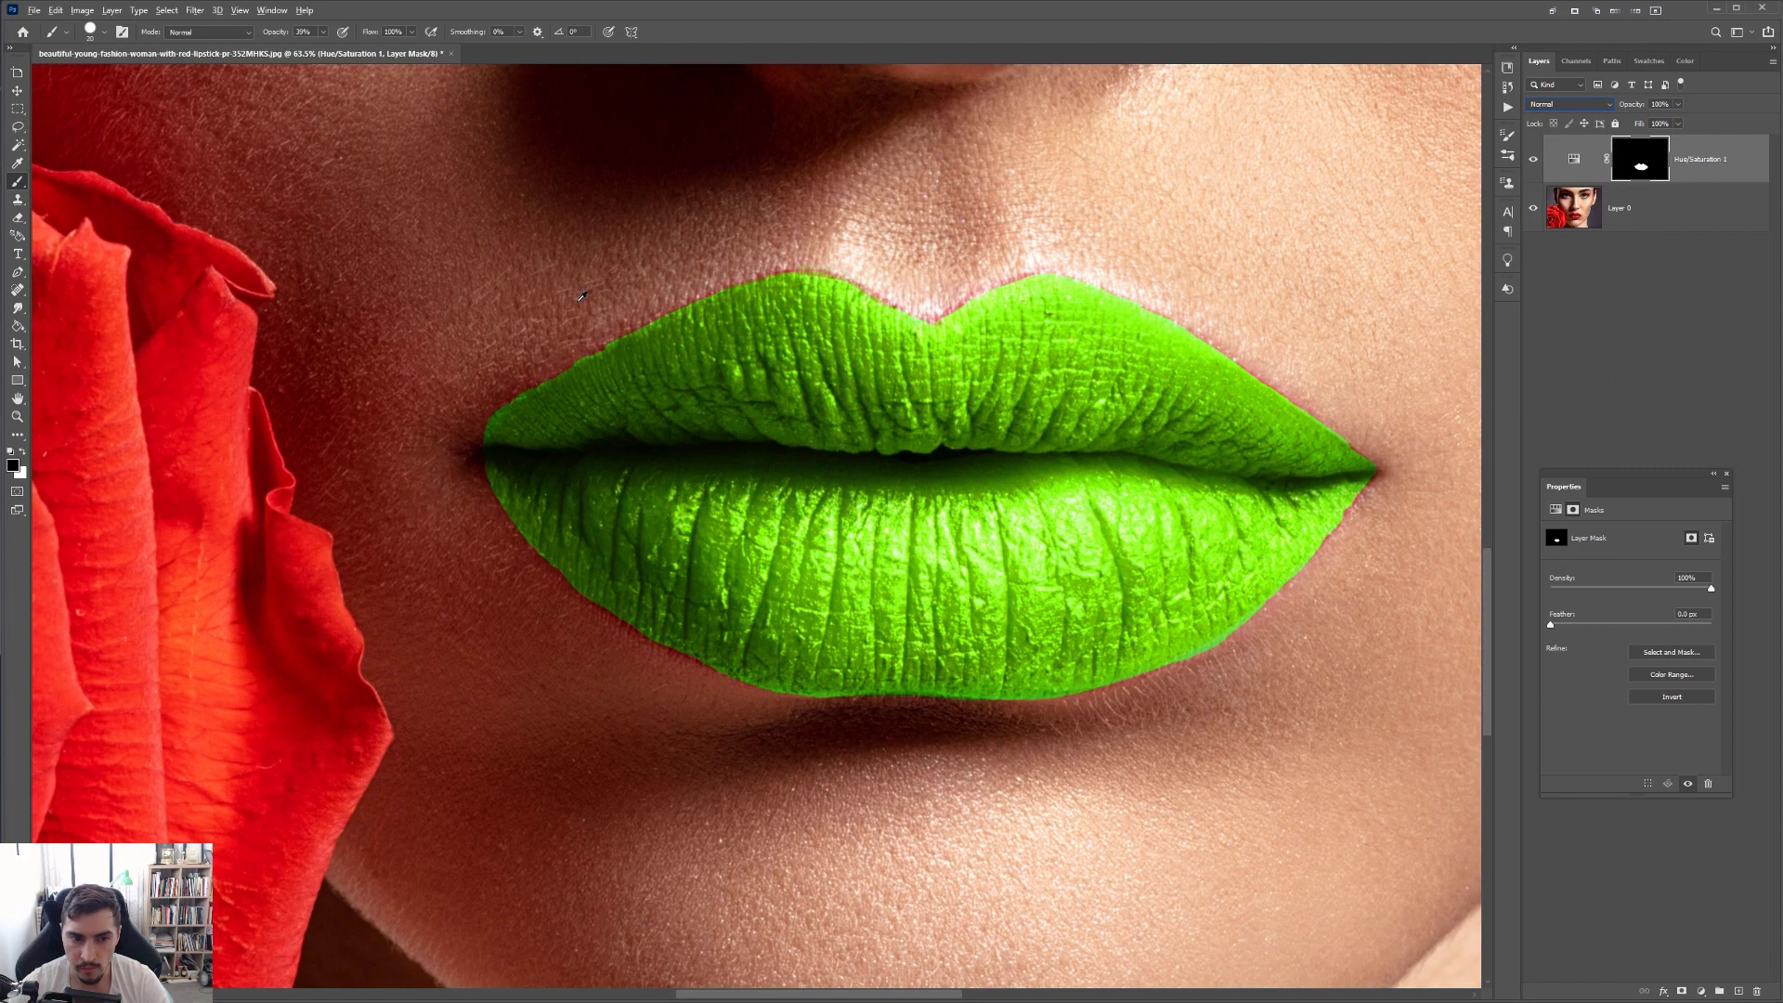
{"action": "scroll", "coordinate": [647, 291], "scroll_direction": "up", "scroll_amount": 4}
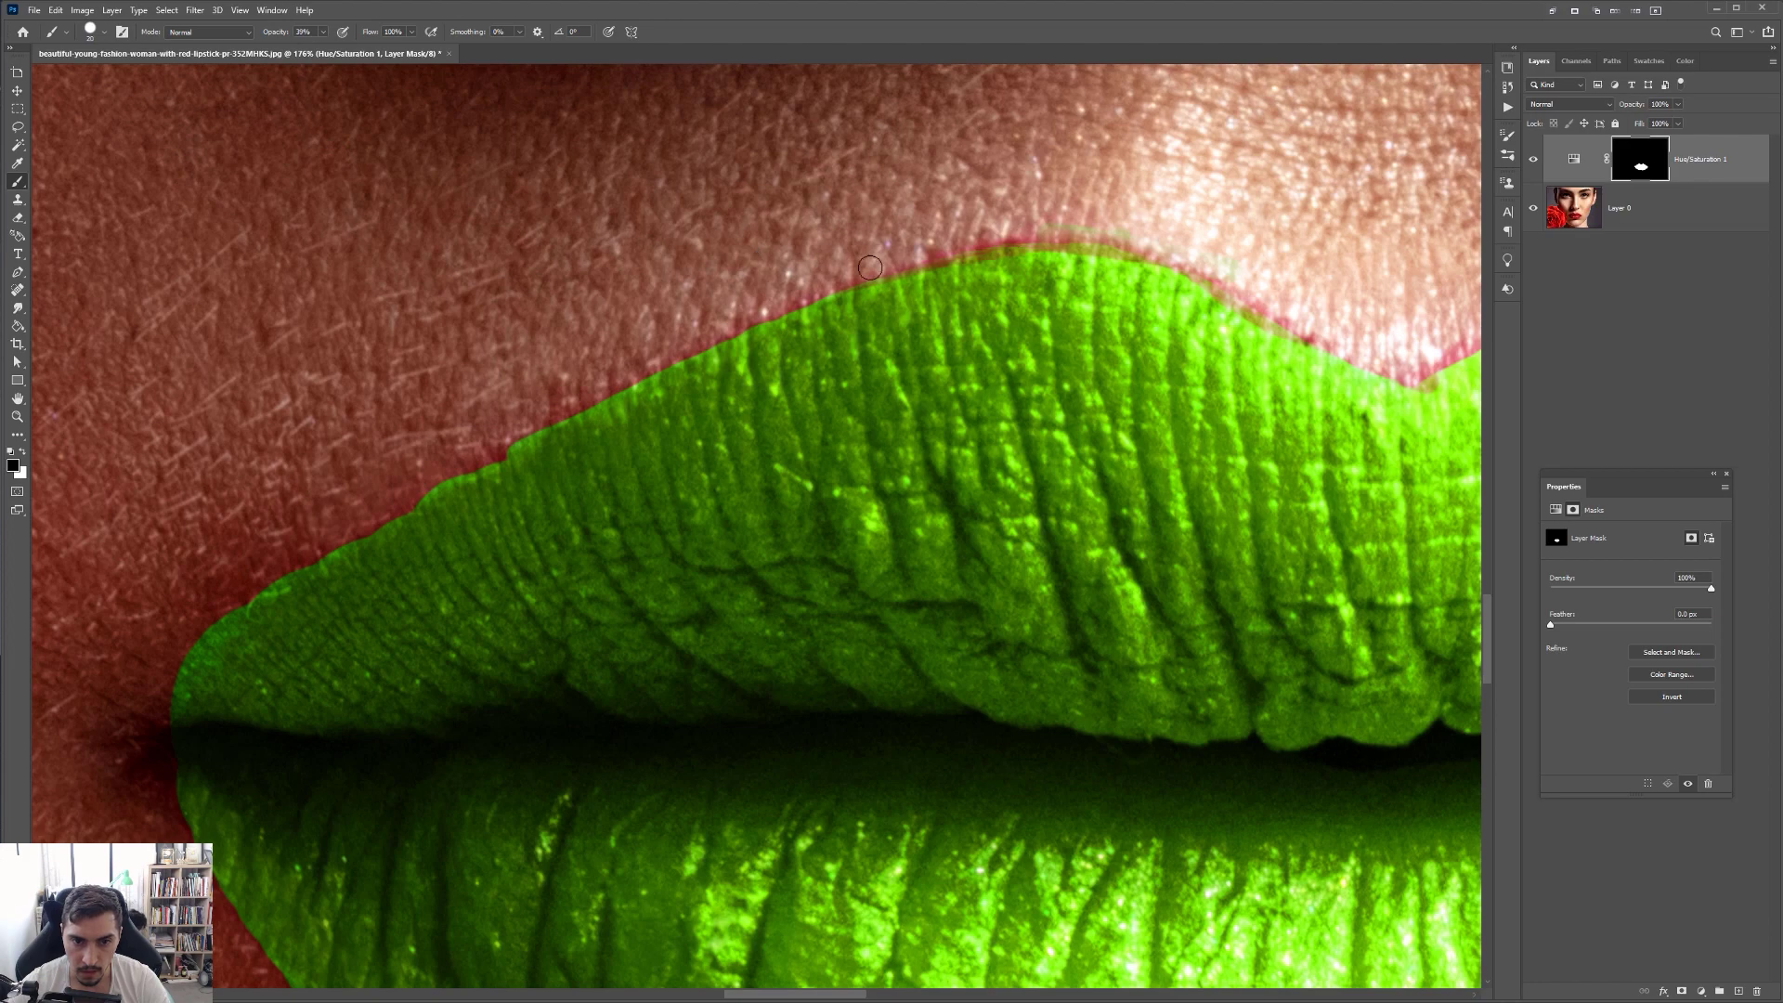
{"action": "left_click_drag", "start_coordinate": [874, 274], "coordinate": [476, 454]}
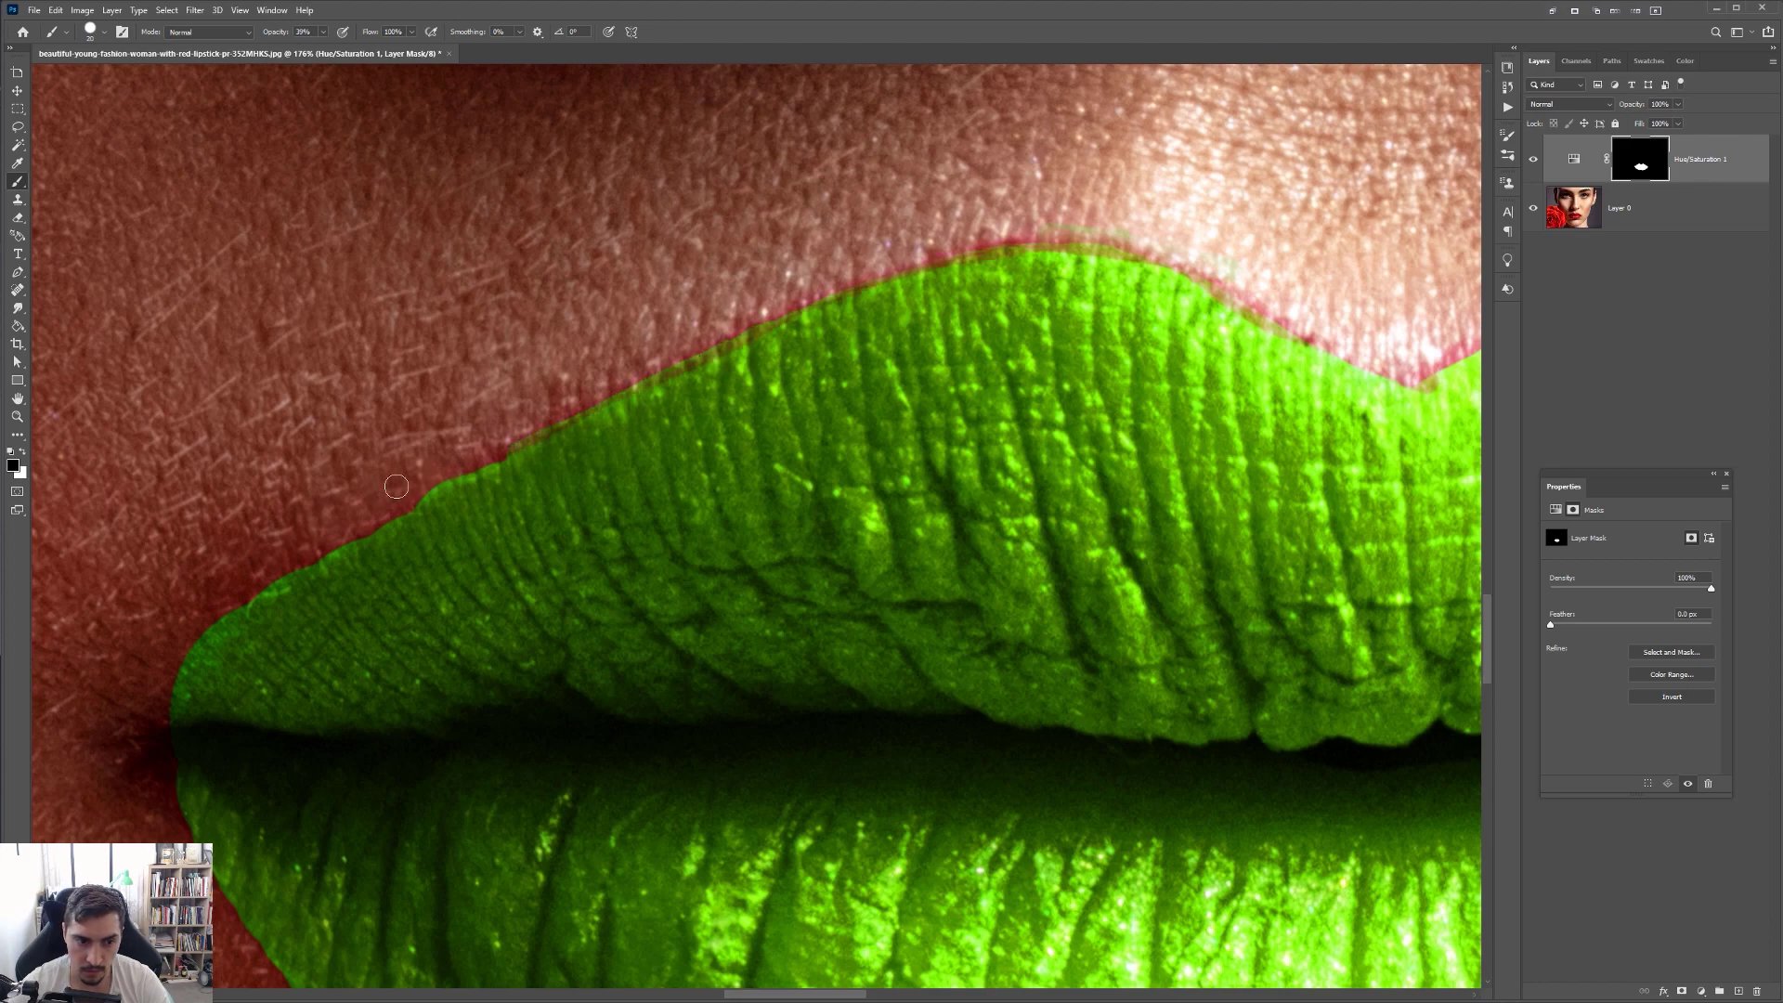
Switch to a larger, soft brush and fade the mask along the lower lip's outline from the left mouth corner to the right side
{"action": "left_click", "coordinate": [104, 32]}
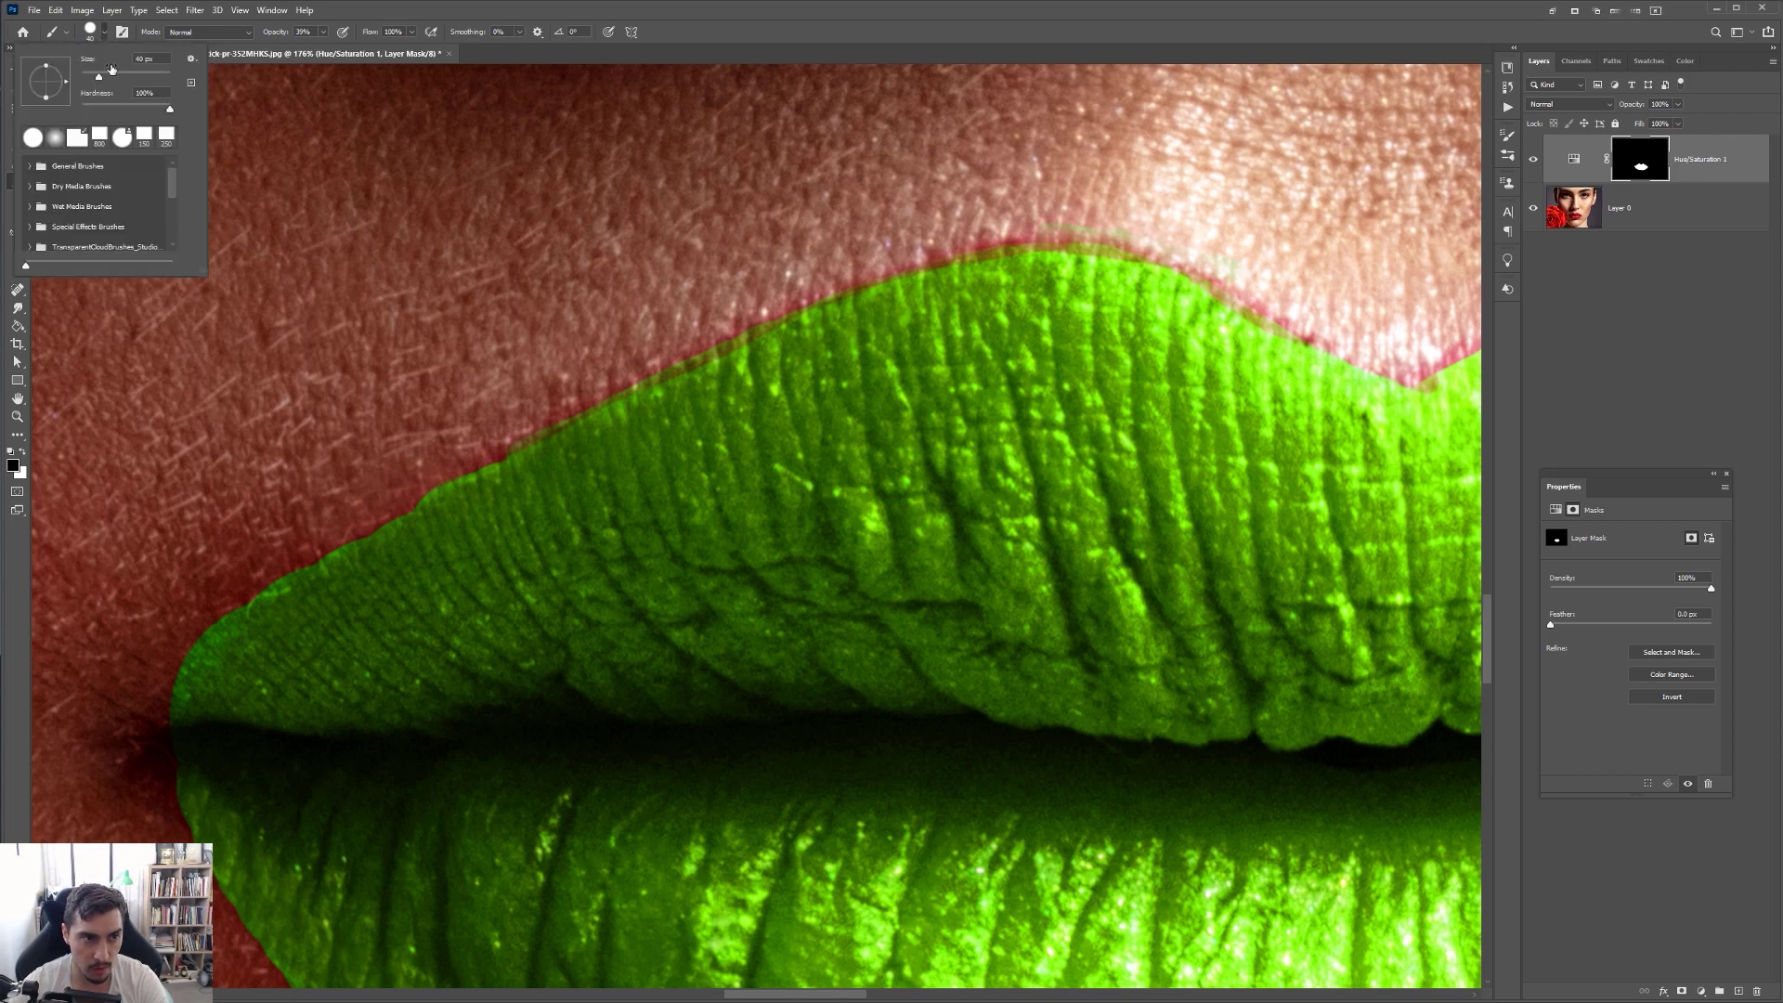
{"action": "key", "text": "Return"}
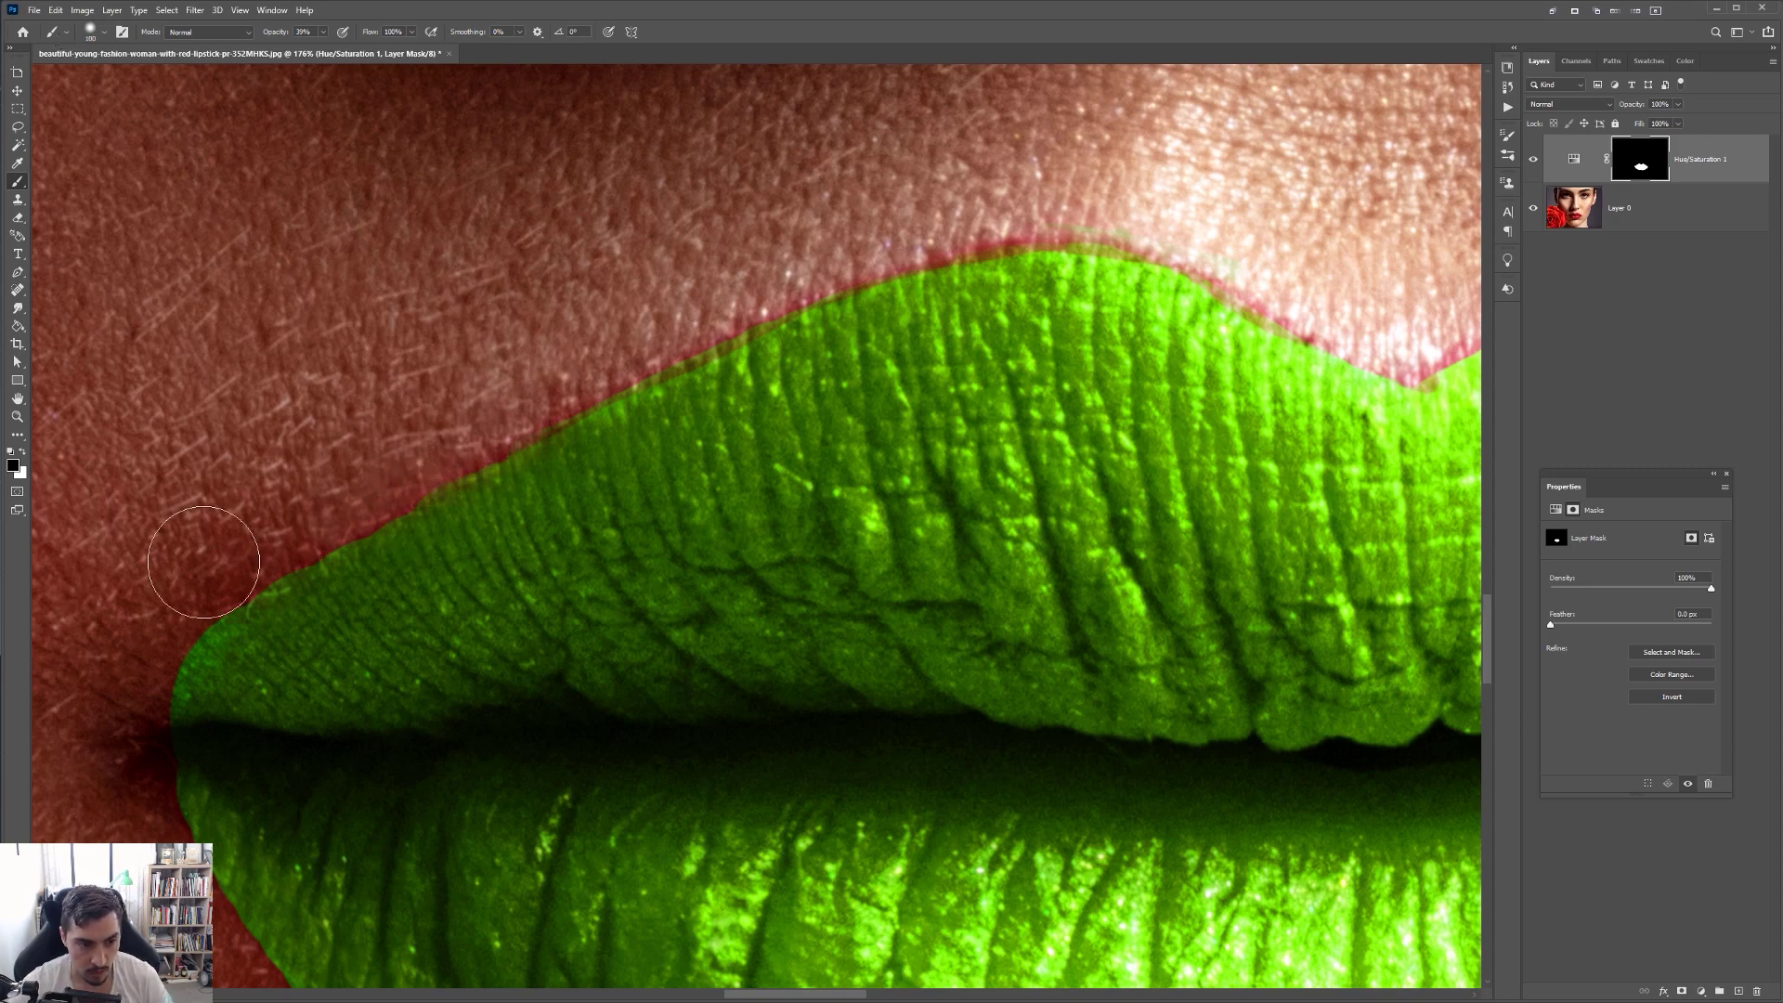
{"action": "left_click_drag", "start_coordinate": [151, 835], "coordinate": [247, 171]}
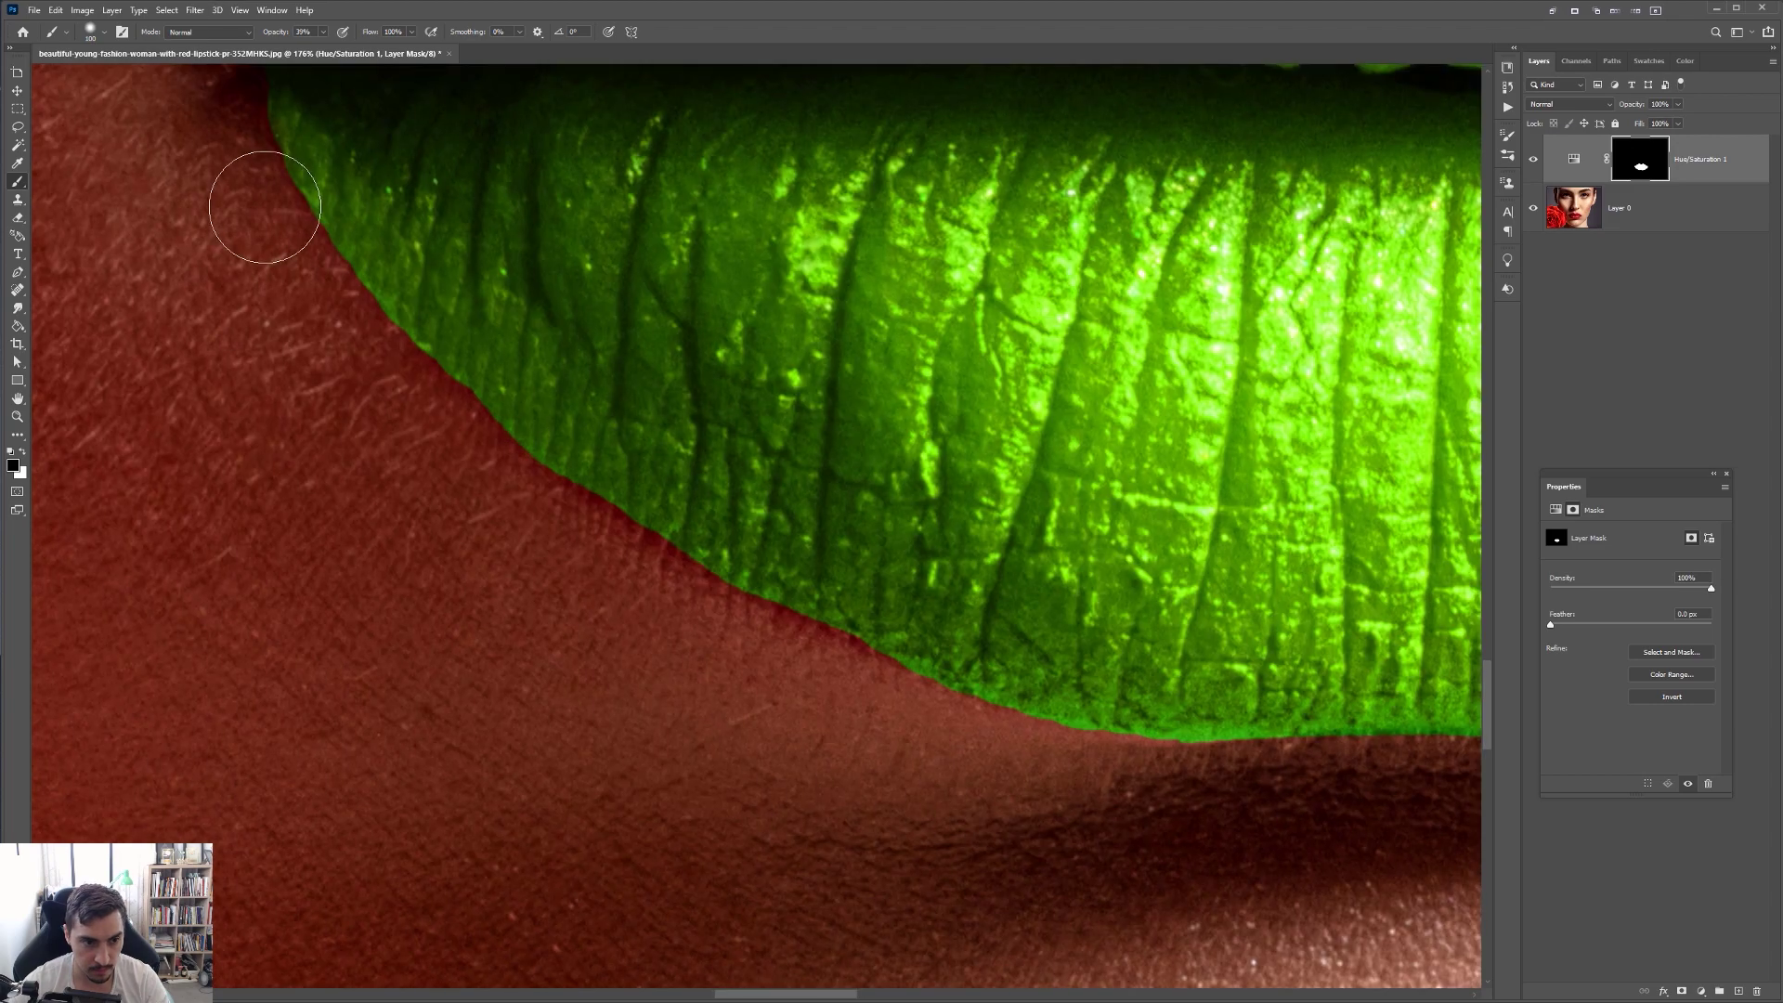
{"action": "mouse_move", "coordinate": [979, 769]}
{"action": "left_mouse_down"}
{"action": "mouse_move", "coordinate": [1417, 800]}
{"action": "mouse_move", "coordinate": [869, 769]}
{"action": "left_mouse_up"}
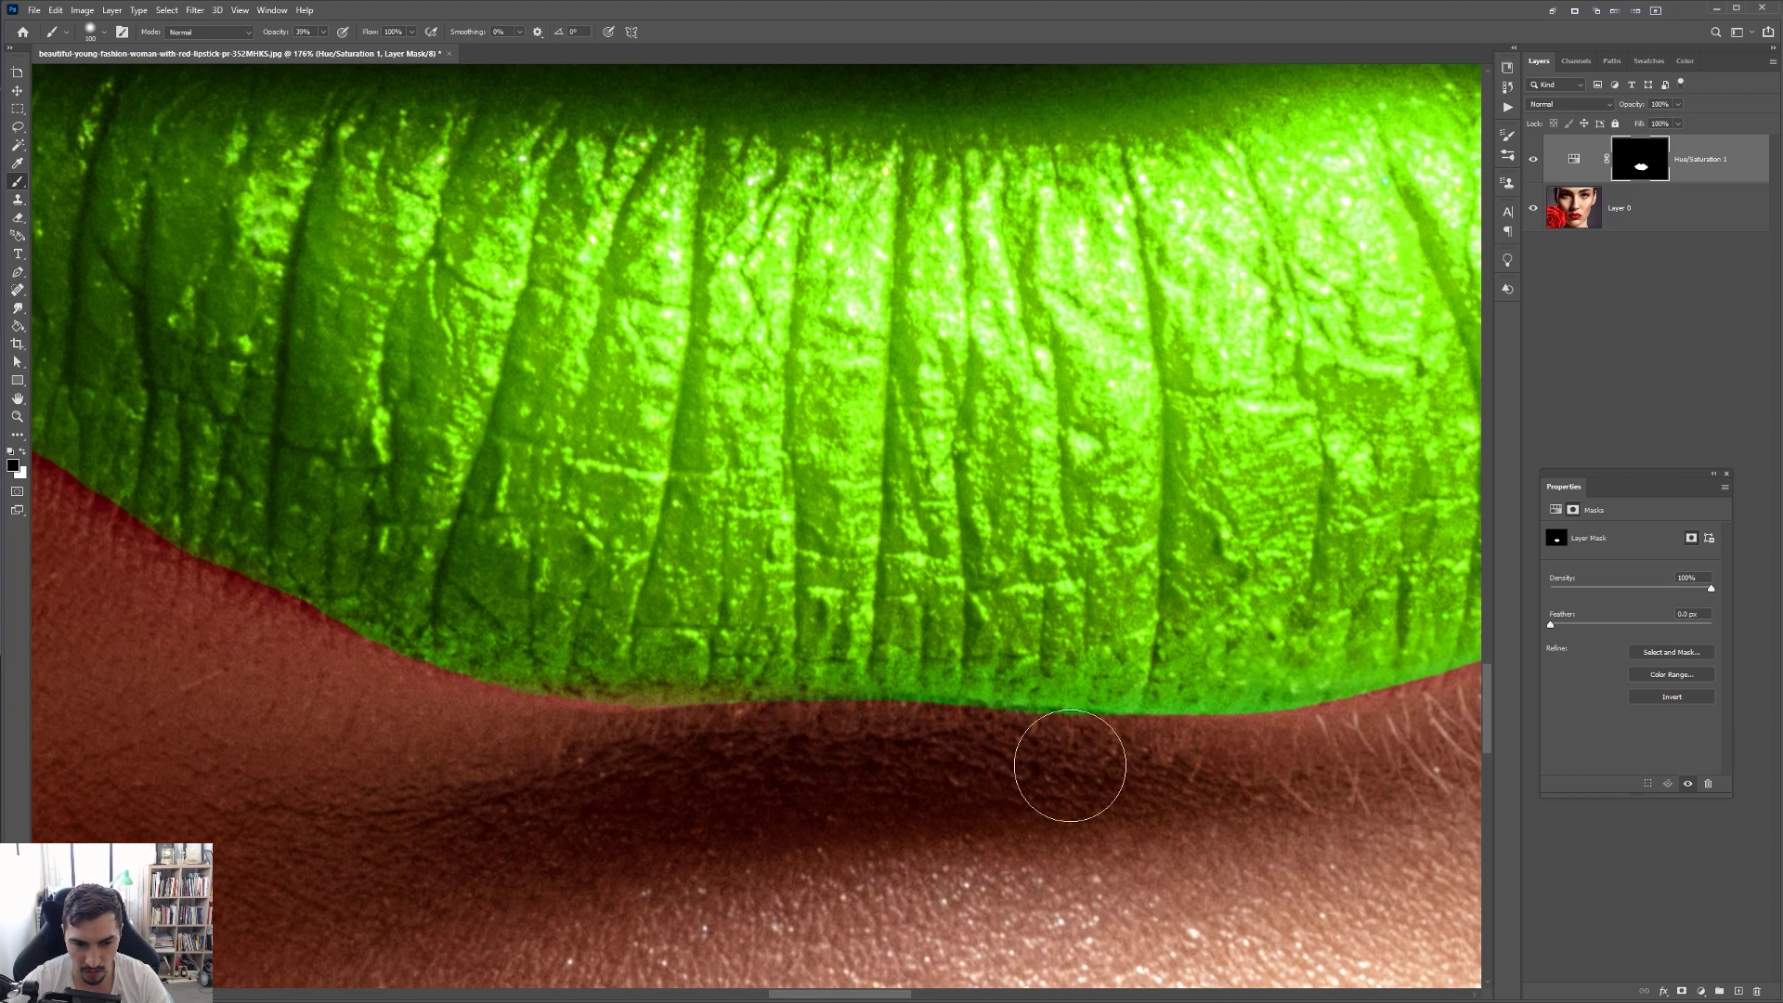
{"action": "left_click_drag", "start_coordinate": [1245, 792], "coordinate": [571, 775]}
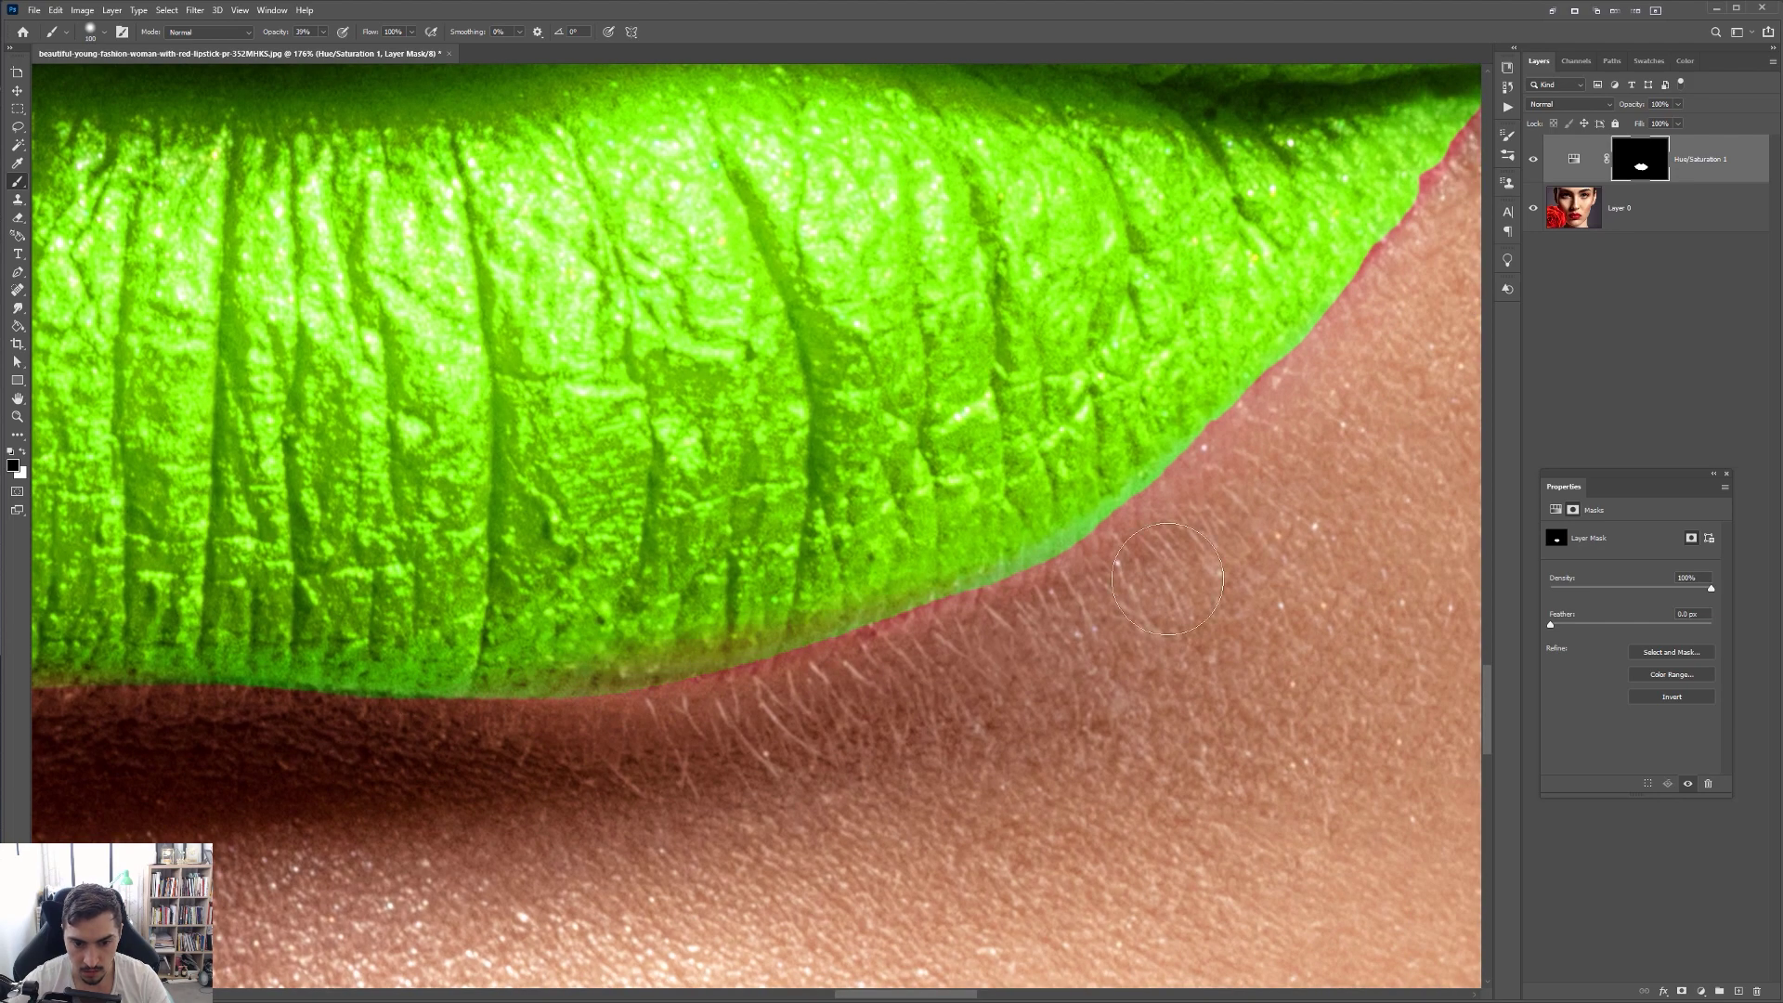
{"action": "left_click_drag", "start_coordinate": [1203, 550], "coordinate": [604, 834]}
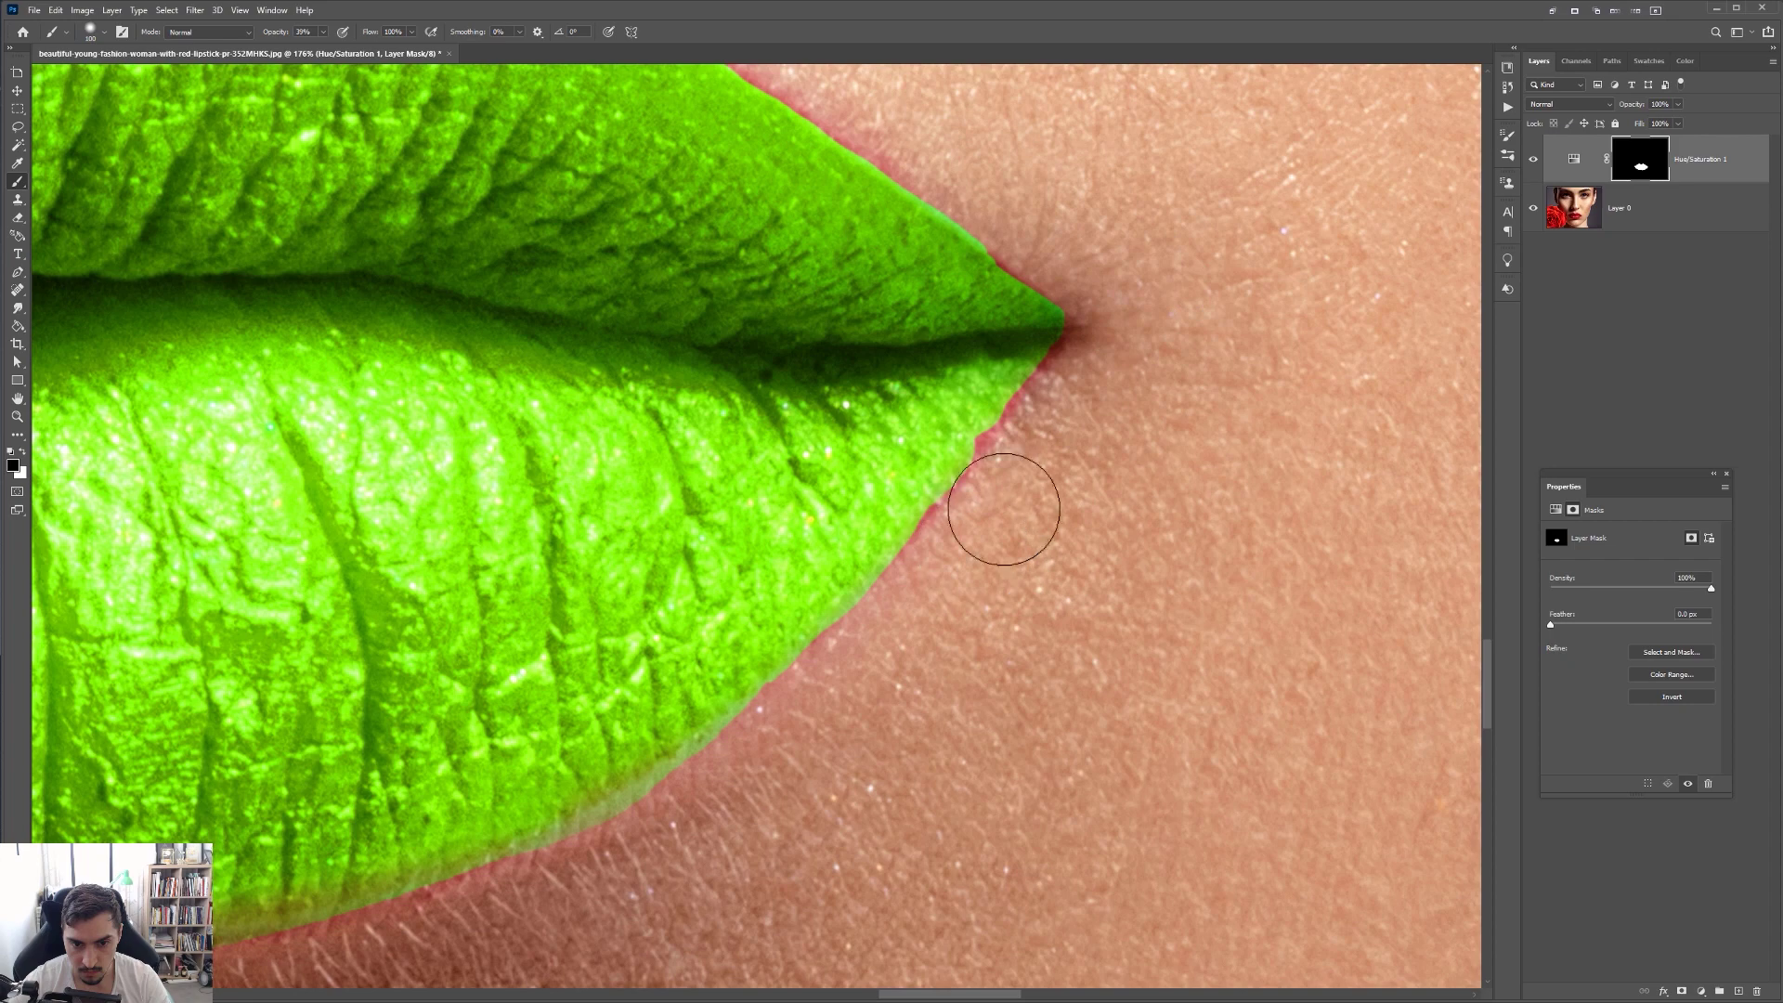
Soften the mask around the right mouth corner and along the upper lip's right edge, undoing the last stroke
{"action": "left_click_drag", "start_coordinate": [1156, 307], "coordinate": [1190, 450]}
{"action": "left_click_drag", "start_coordinate": [1085, 431], "coordinate": [1124, 455]}
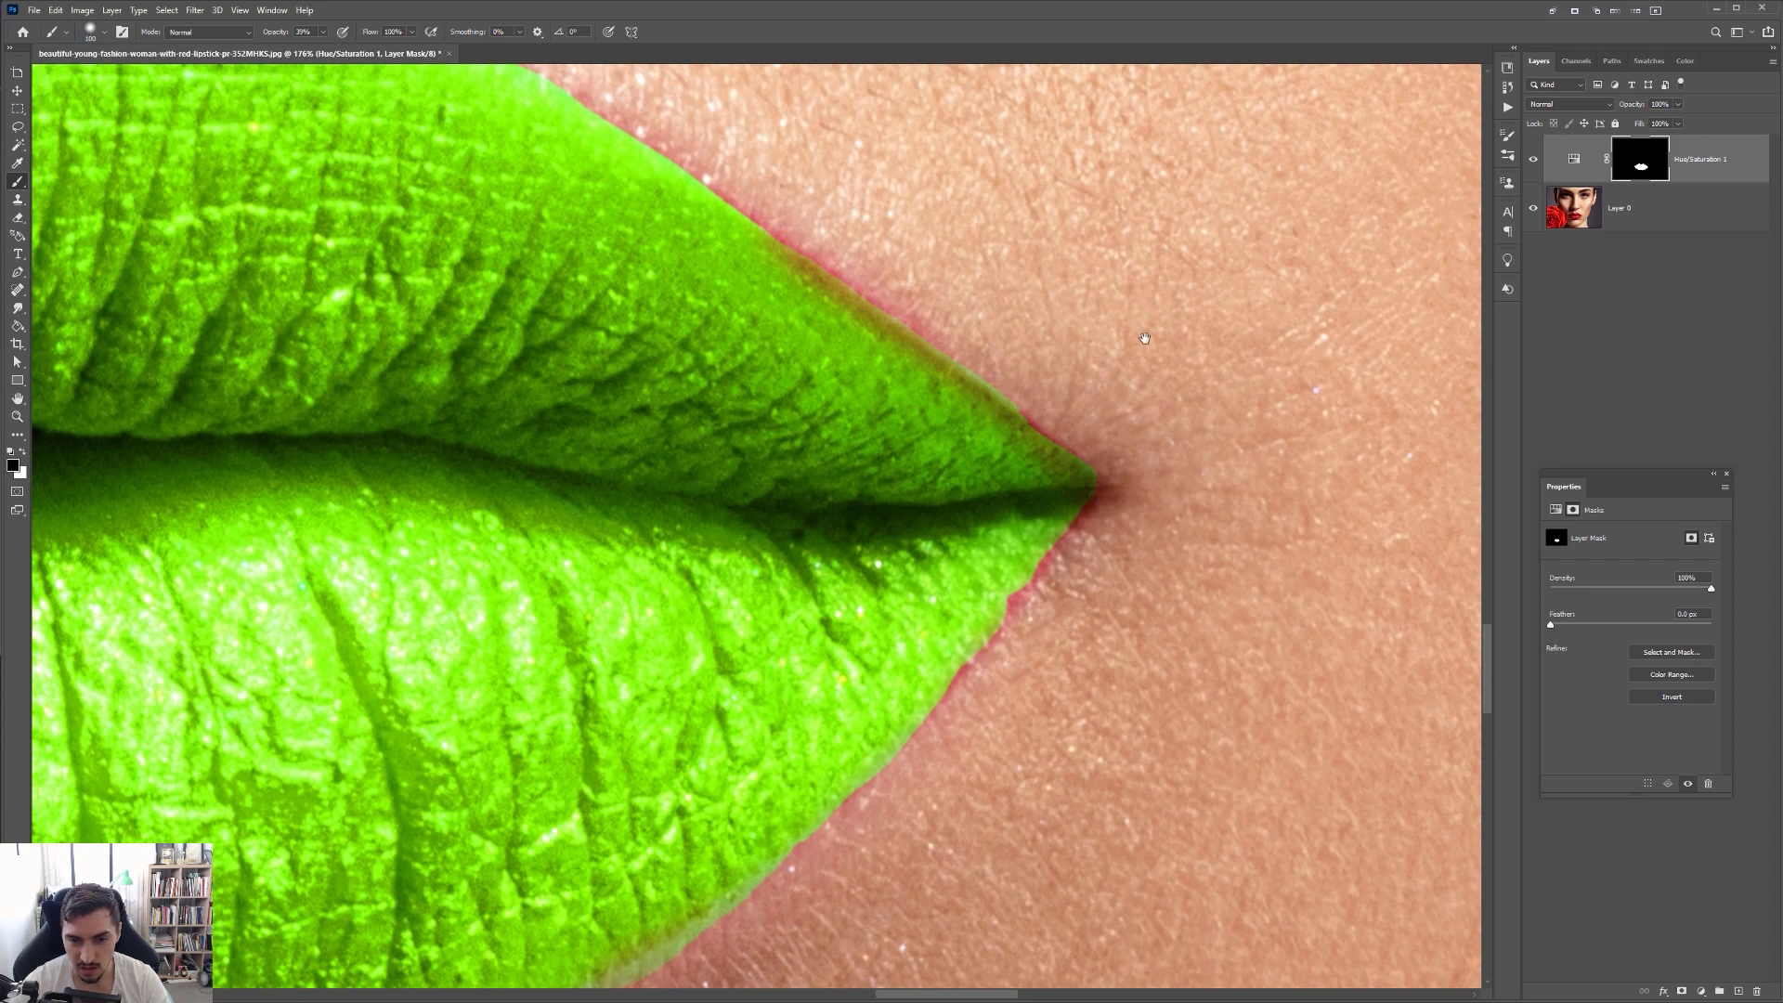
{"action": "left_click_drag", "start_coordinate": [1143, 338], "coordinate": [1425, 621]}
{"action": "left_click_drag", "start_coordinate": [1320, 645], "coordinate": [724, 272]}
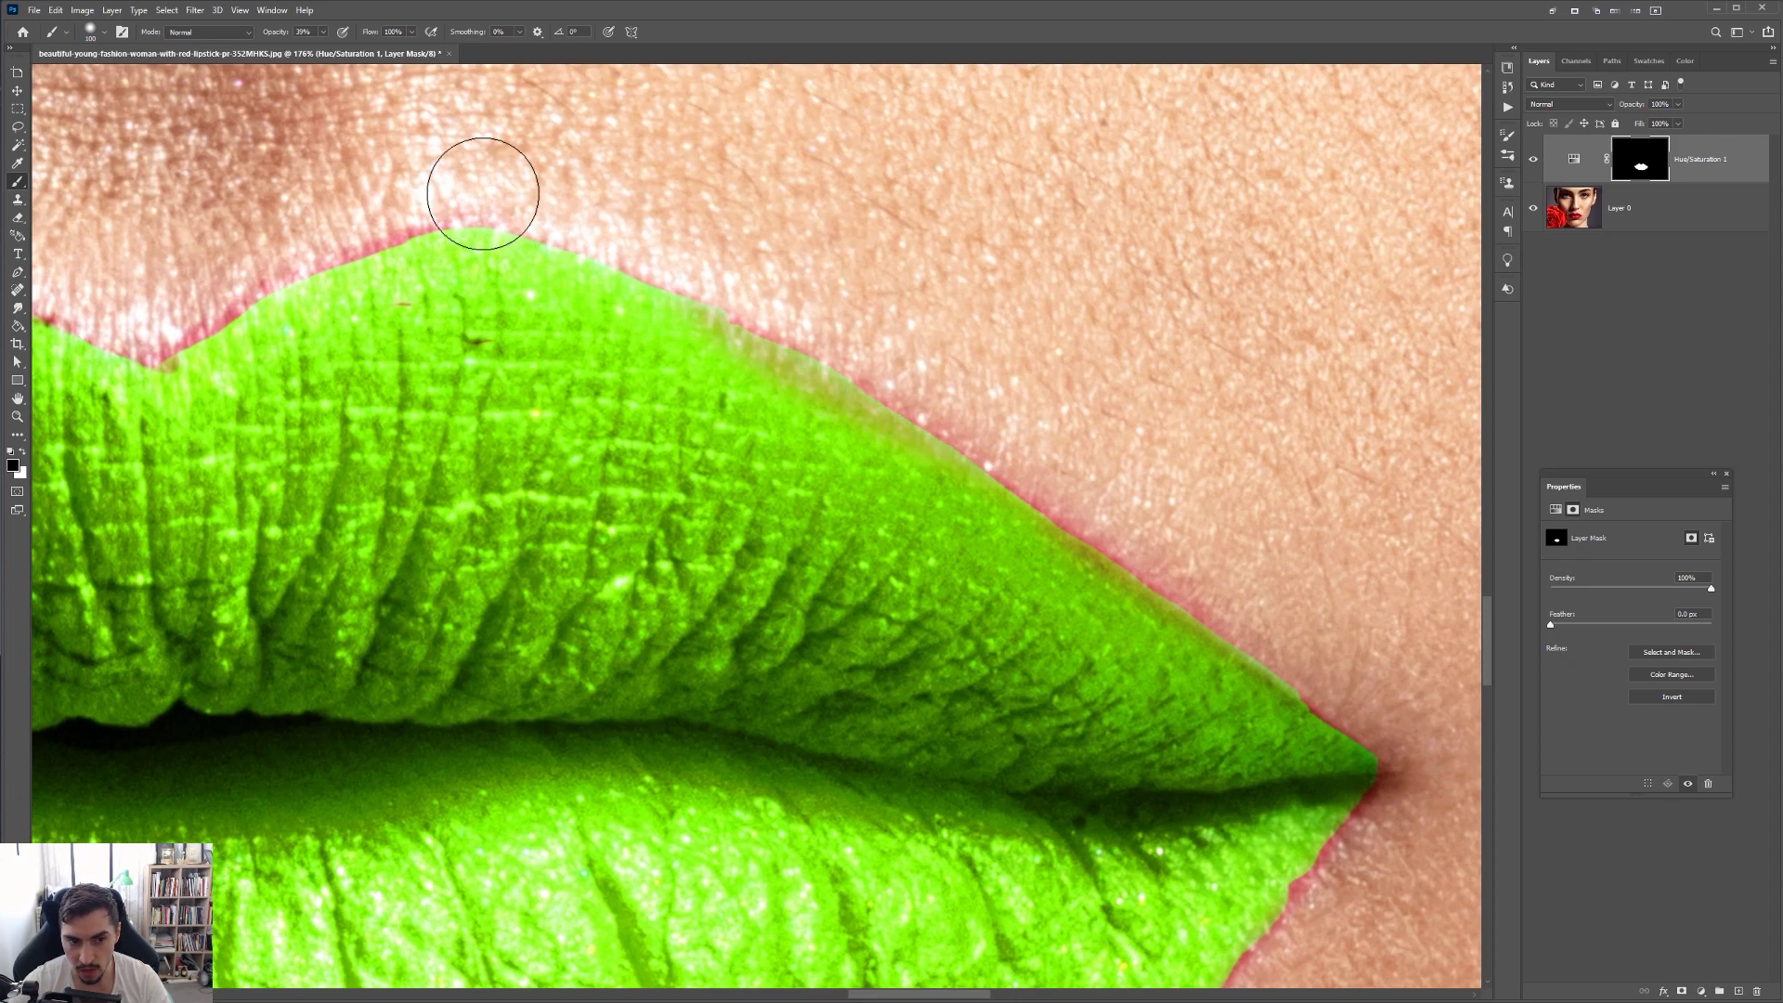
{"action": "key", "text": "ctrl+z"}
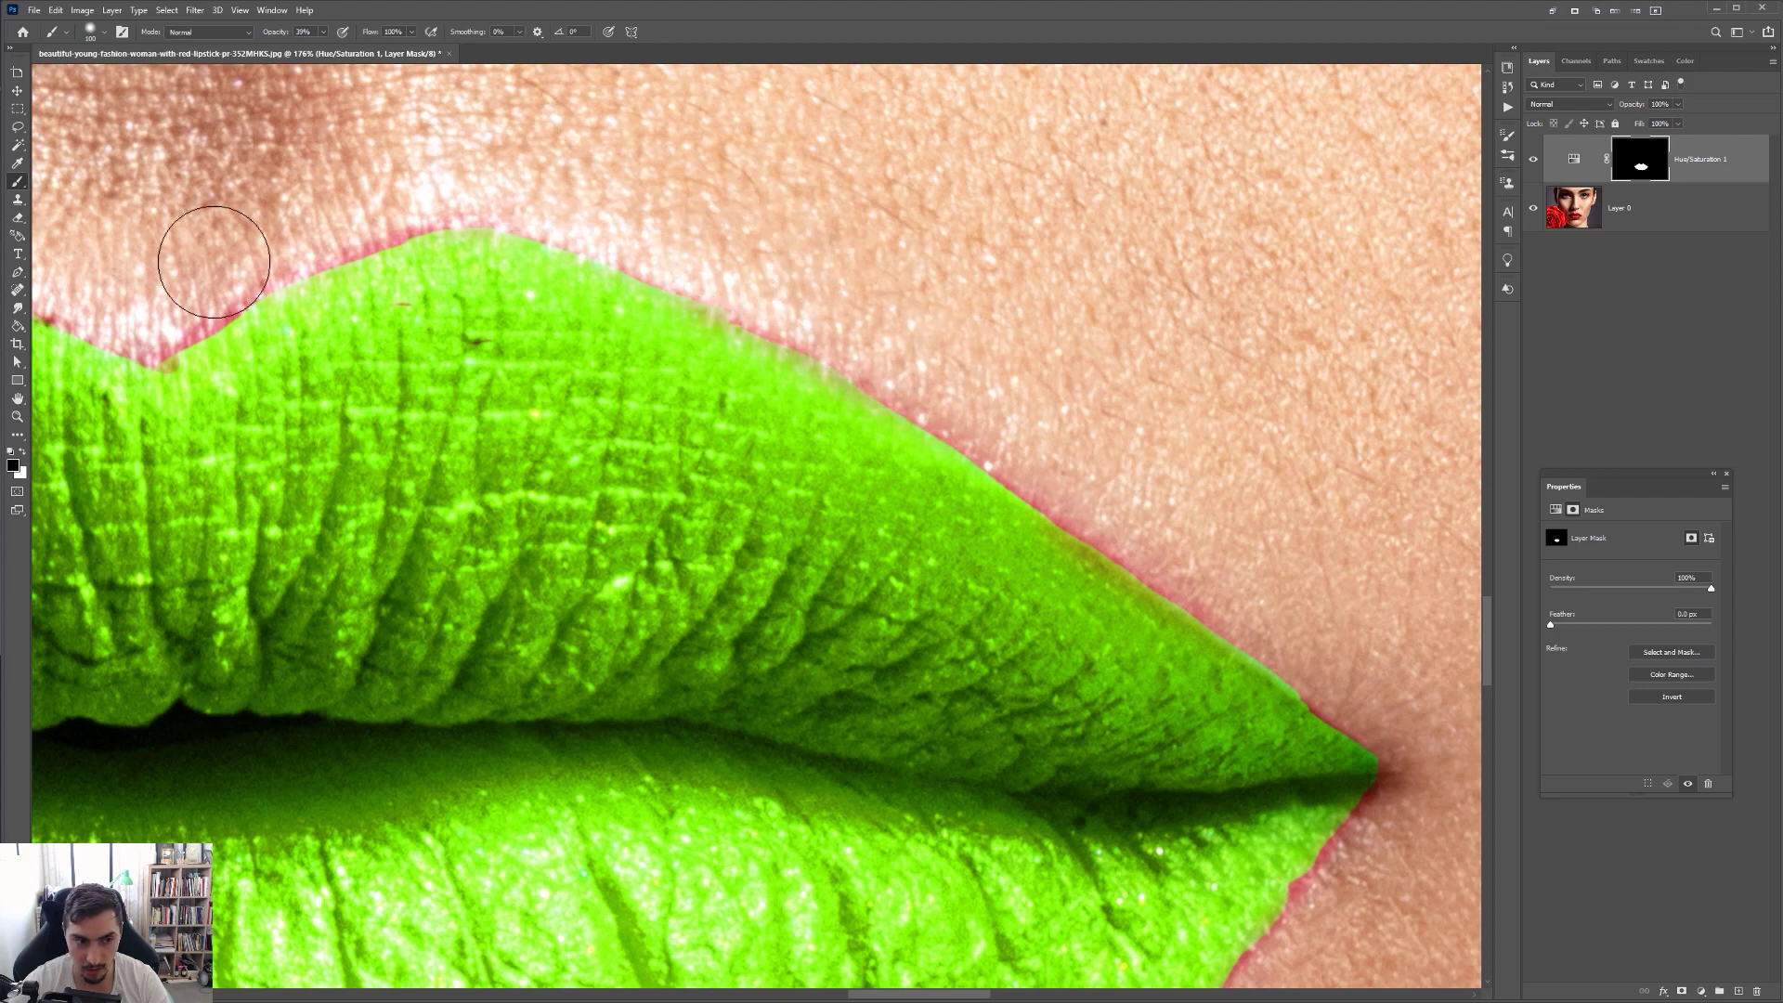
Check the green lips against the whole portrait with the Move tool active
{"action": "scroll", "coordinate": [213, 252], "scroll_direction": "down", "scroll_amount": 10}
{"action": "scroll", "coordinate": [753, 484], "scroll_direction": "down", "scroll_amount": 3}
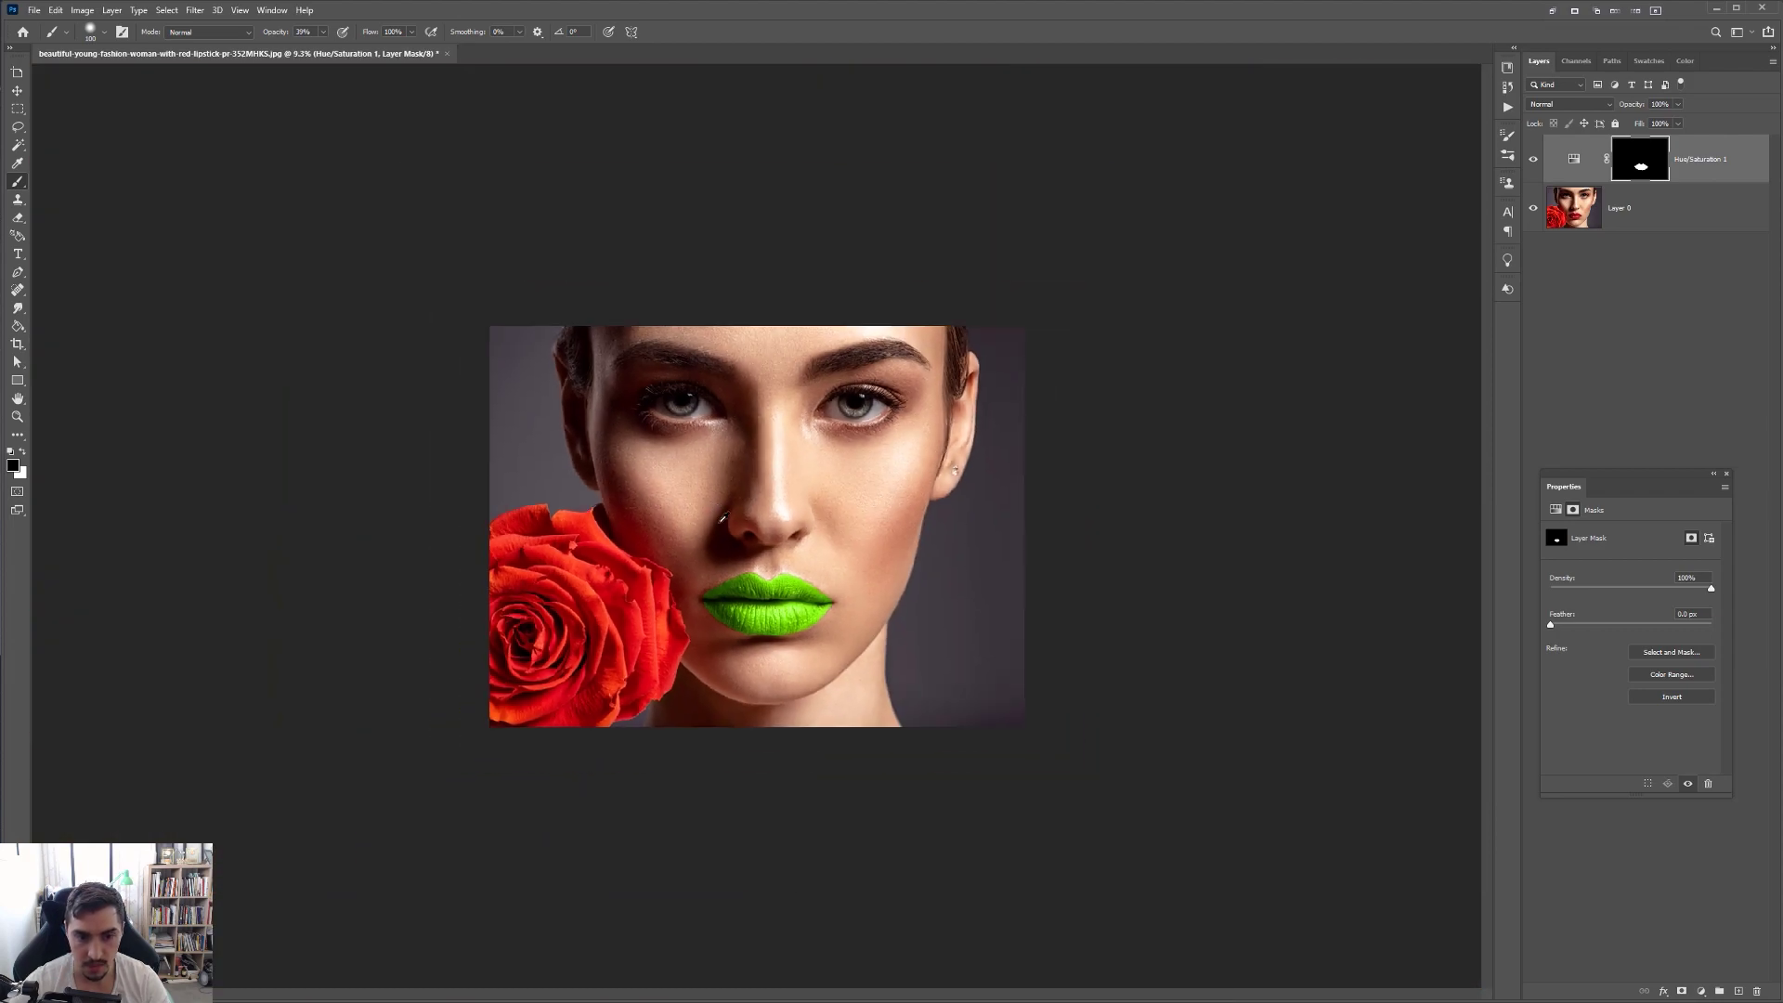
{"action": "scroll", "coordinate": [617, 613], "scroll_direction": "up", "scroll_amount": 3}
{"action": "key", "text": "v"}
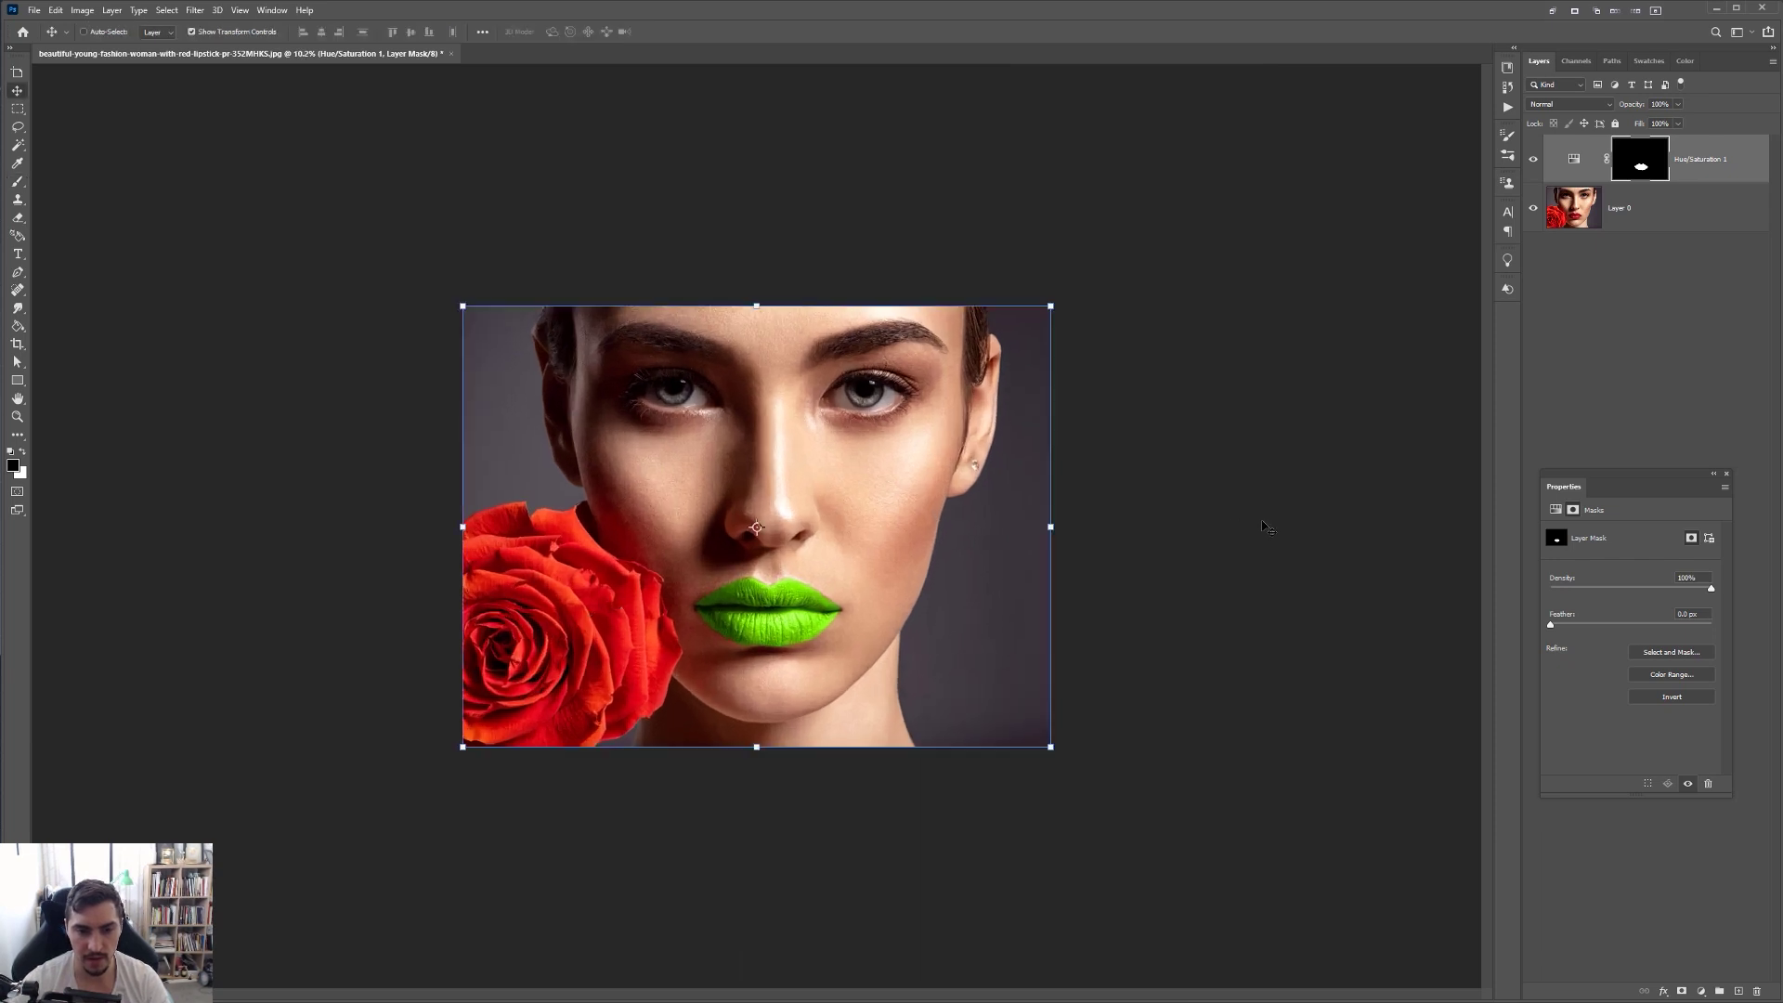
{"action": "scroll", "coordinate": [1245, 532], "scroll_direction": "up", "scroll_amount": 2}
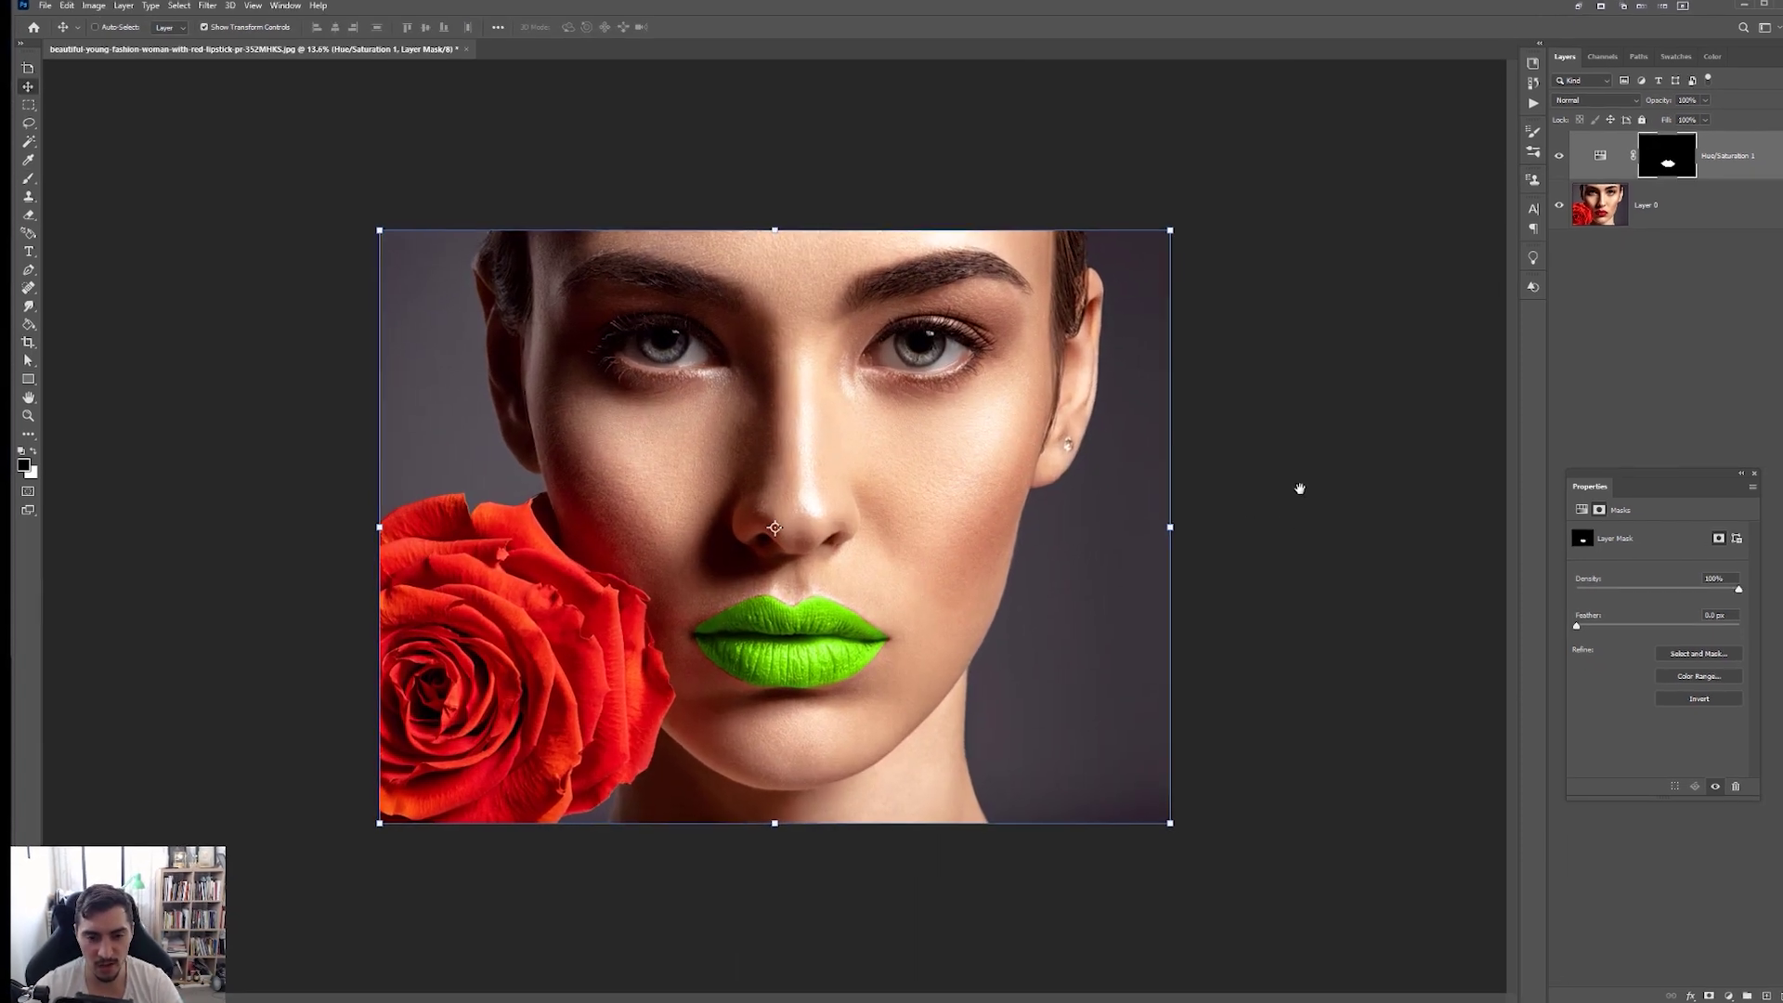